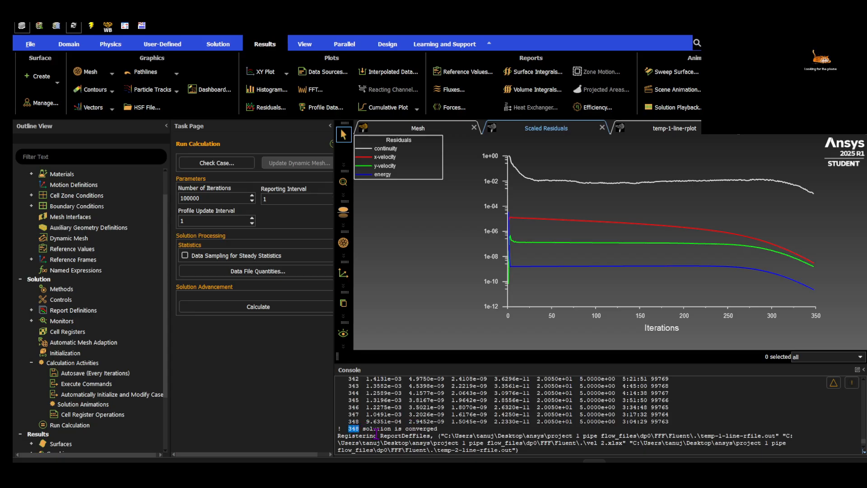
Examine the convergence message and the continuity residuals of the last iterations in the console
drag(375, 429, 418, 431)
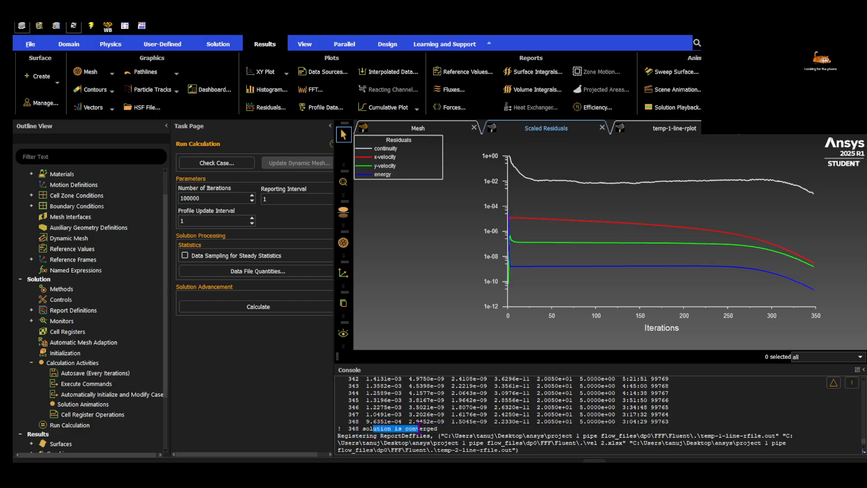
drag(366, 421, 391, 421)
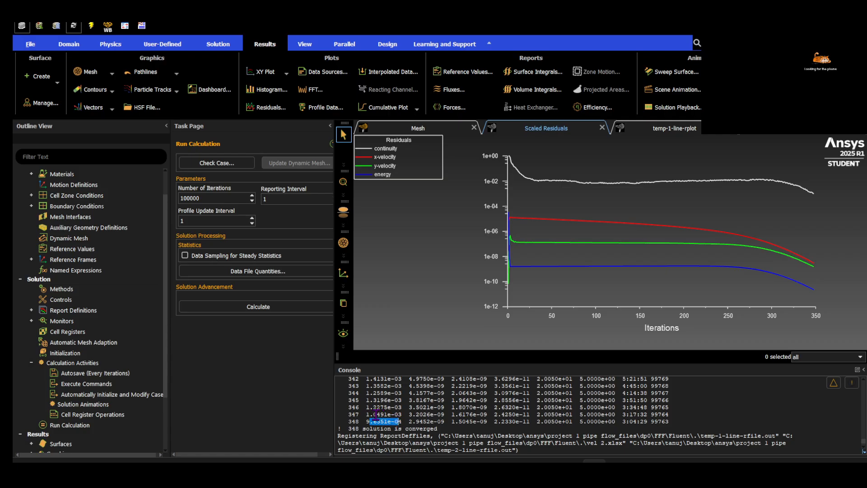
drag(367, 413, 373, 414)
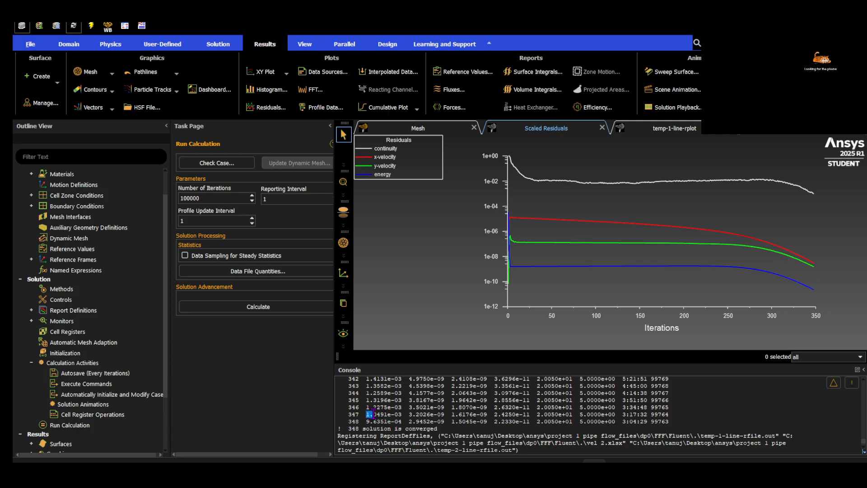
Compare the last residuals with the convergence criteria and set the absolute criterion for continuity to 0.0001 in the residual monitors
click(31, 321)
double_click(63, 332)
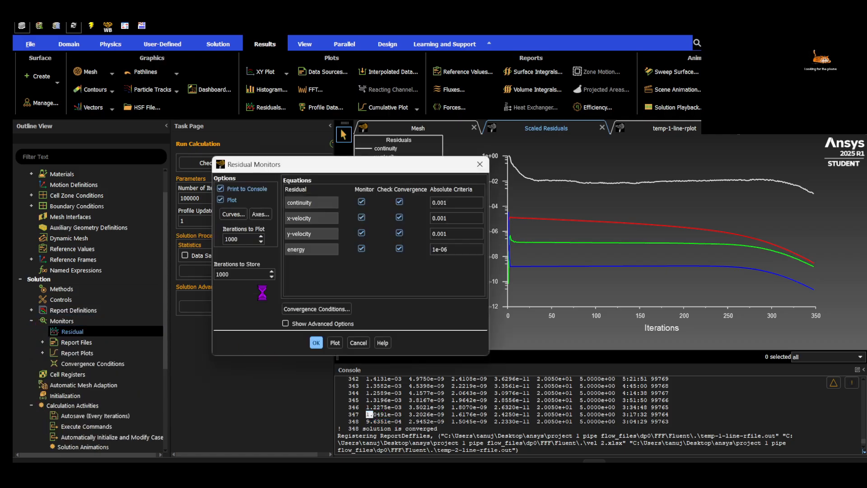
click(446, 202)
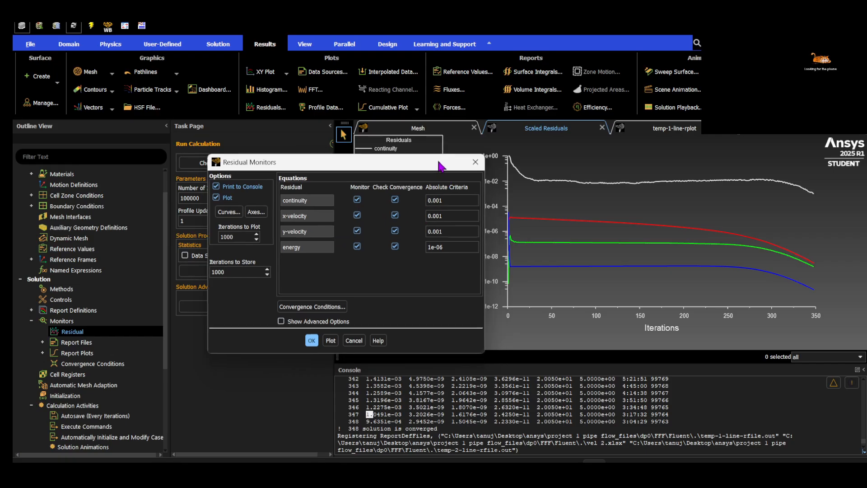
drag(446, 164, 401, 141)
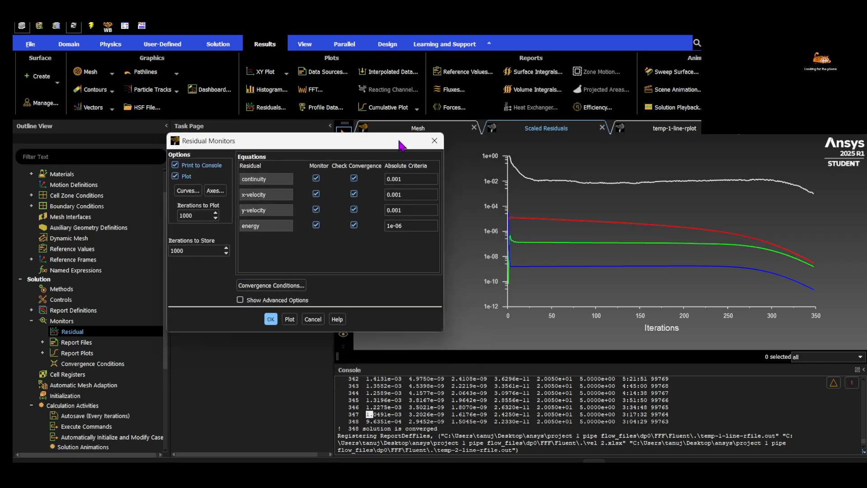
click(383, 414)
drag(370, 413, 396, 414)
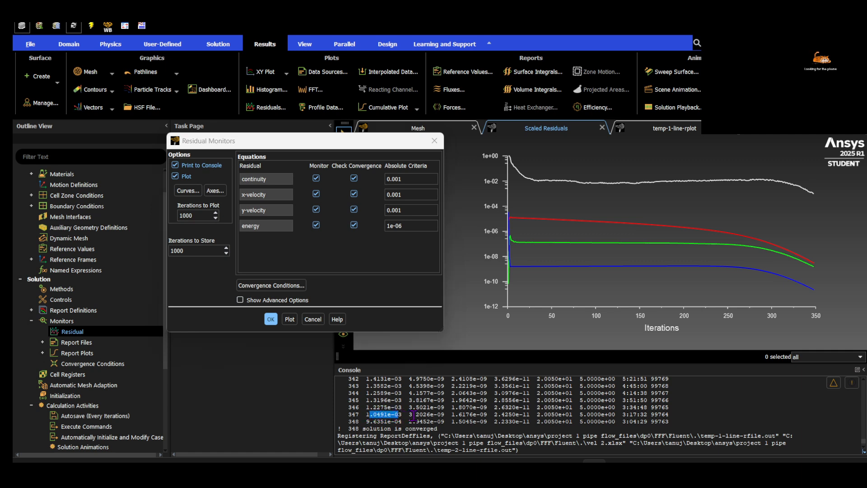
double_click(405, 195)
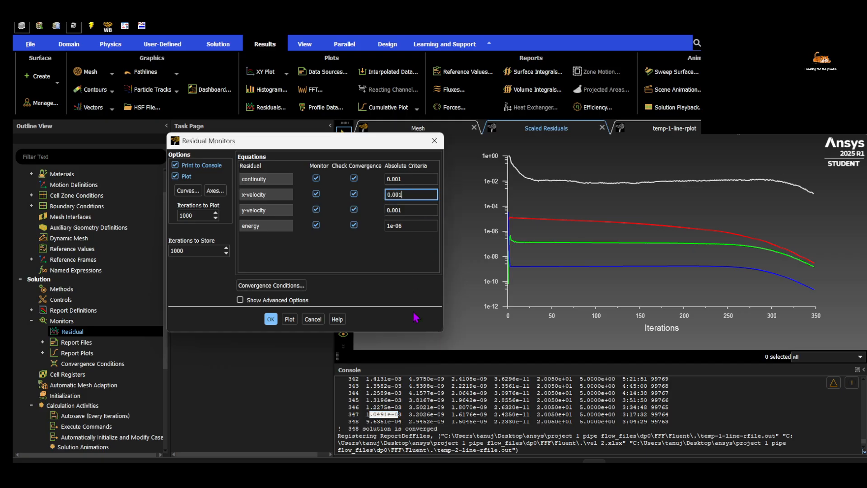
drag(414, 413, 527, 416)
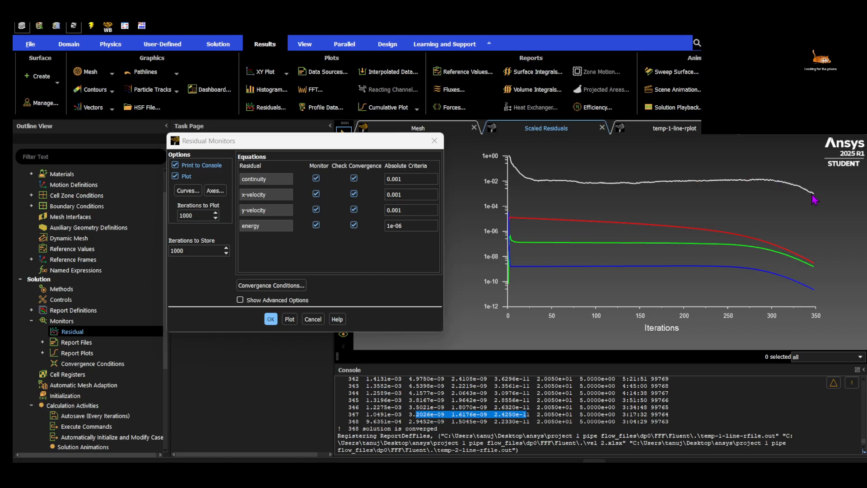
click(396, 179)
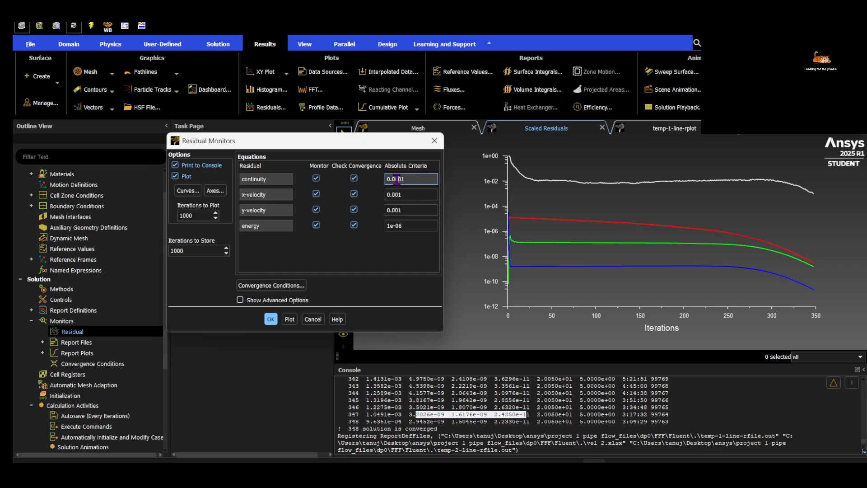
click(271, 319)
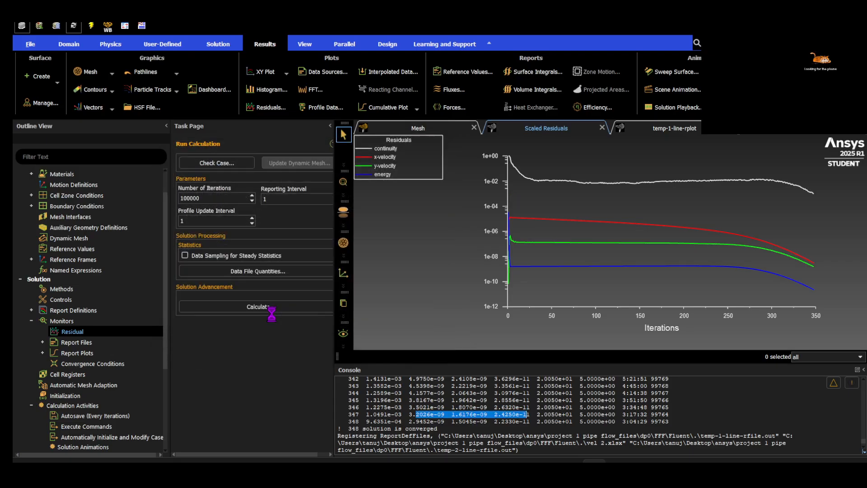
Run the calculation again with 100000 iterations and dismiss the completion message
double_click(217, 197)
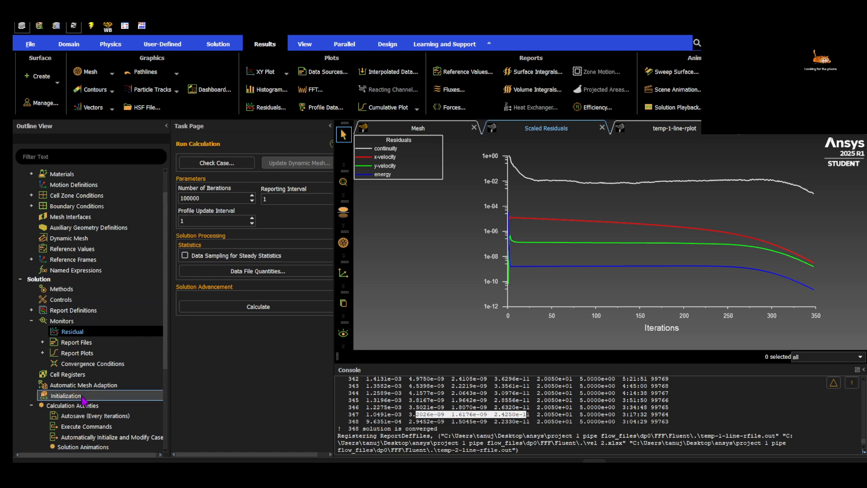
click(99, 395)
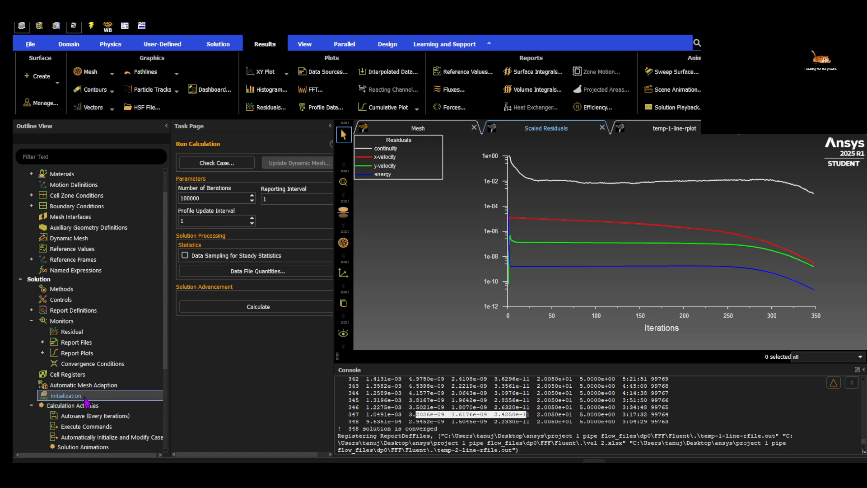
click(257, 308)
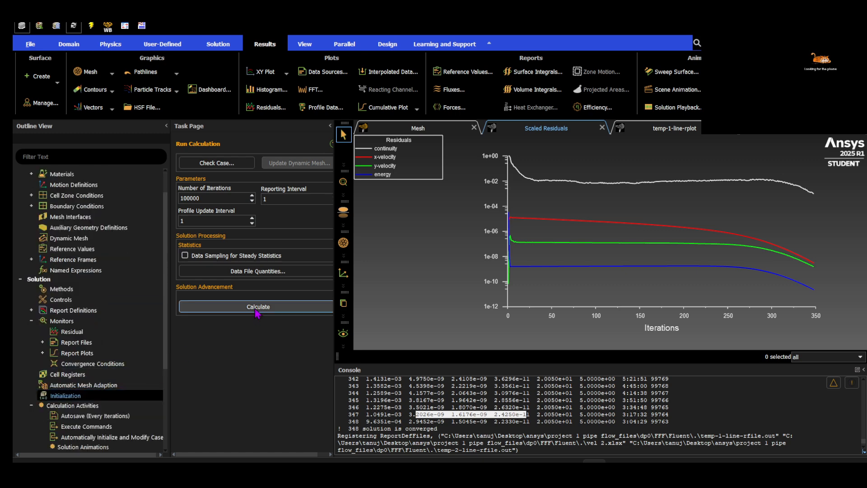
click(262, 316)
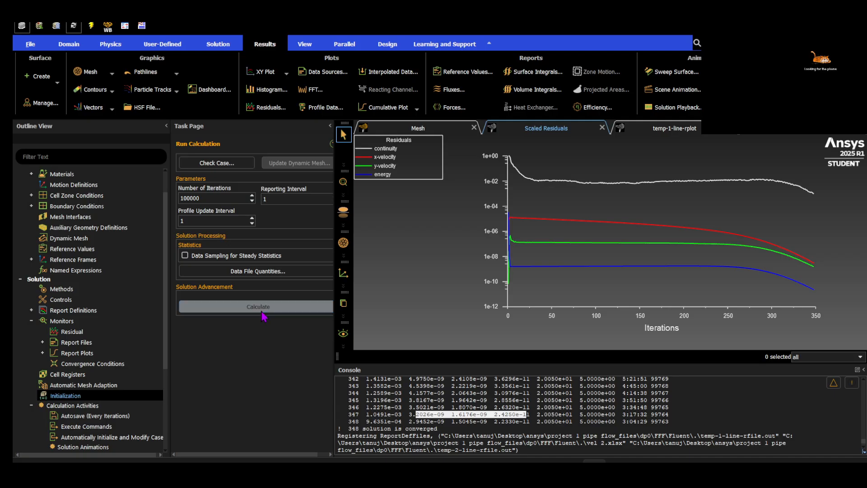
click(247, 306)
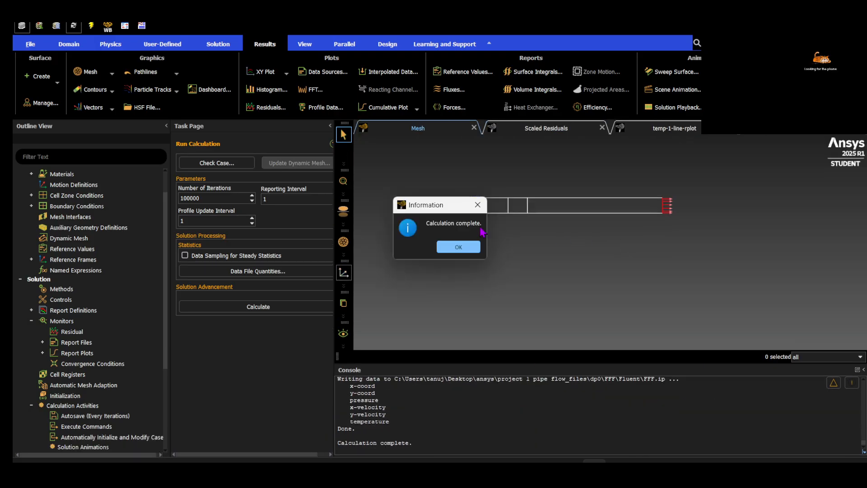
click(455, 247)
Examine the scaled residuals plot and the residual values of the last iterations in the console
click(531, 128)
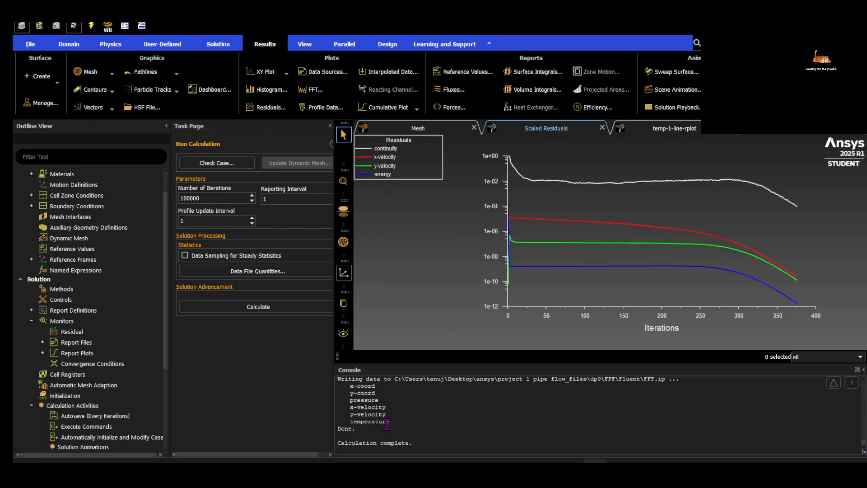
scroll(395, 434, up, 3)
scroll(395, 433, up, 3)
scroll(392, 434, down, 2)
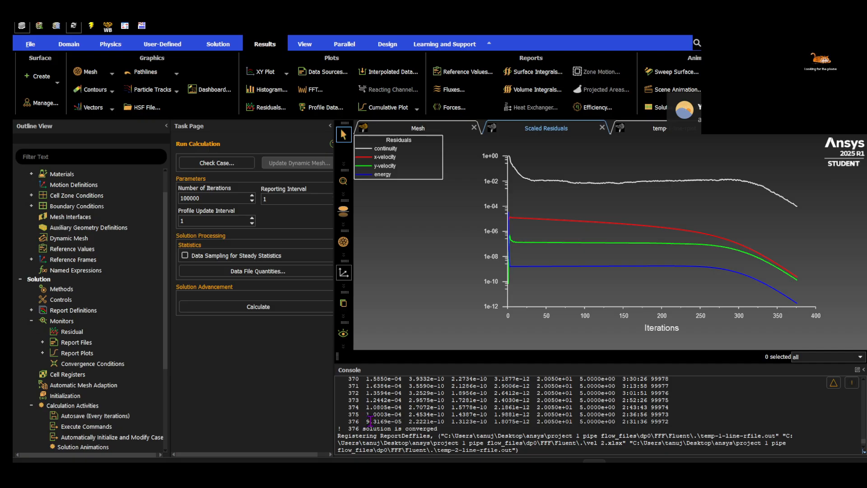
drag(368, 414, 457, 414)
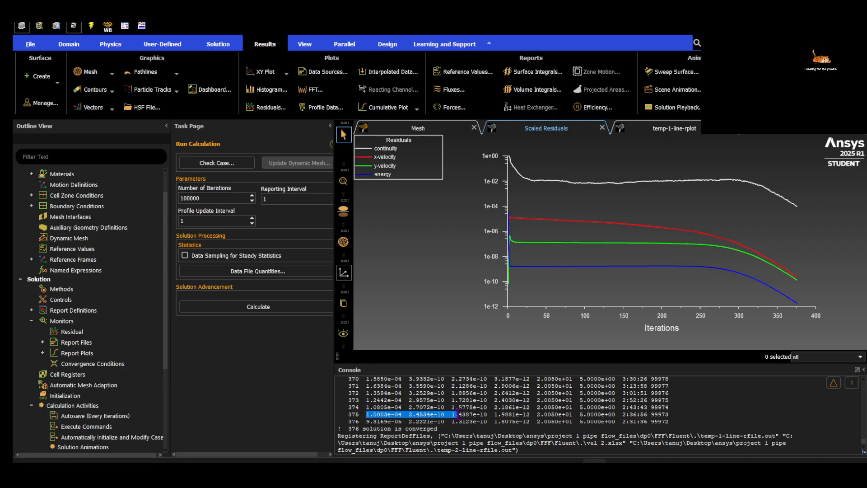
Turn off the convergence check for continuity in the residual monitors
double_click(99, 334)
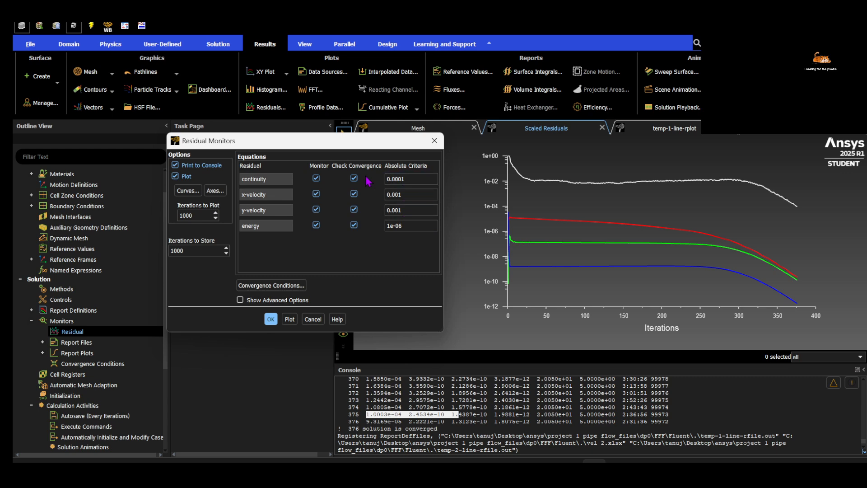
click(354, 209)
click(354, 193)
click(270, 319)
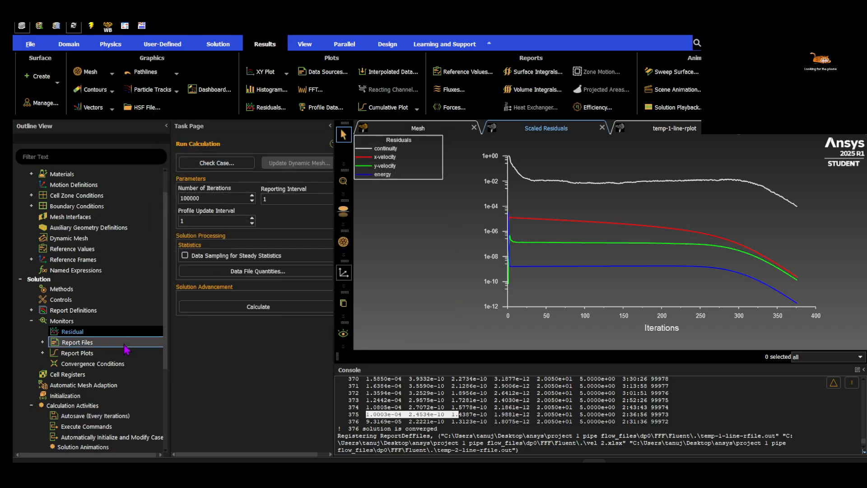
Continue the calculation with the changed convergence check and bring up the scaled residuals plot
click(226, 307)
click(247, 306)
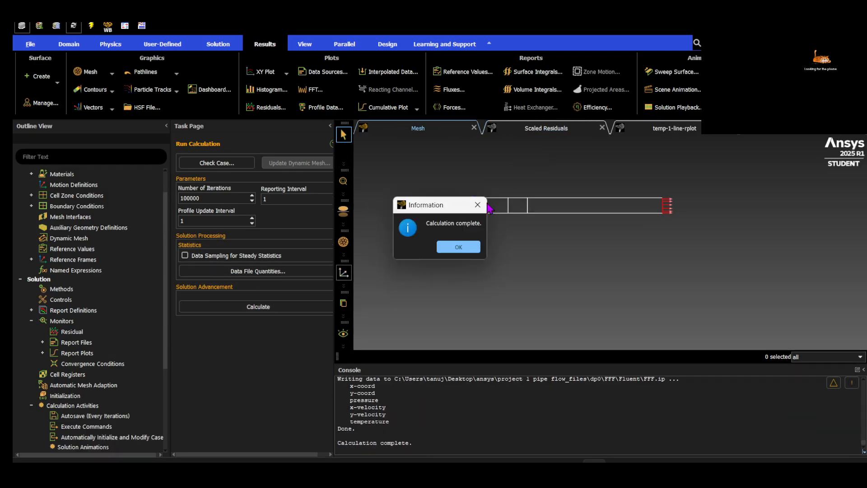
click(459, 246)
click(536, 131)
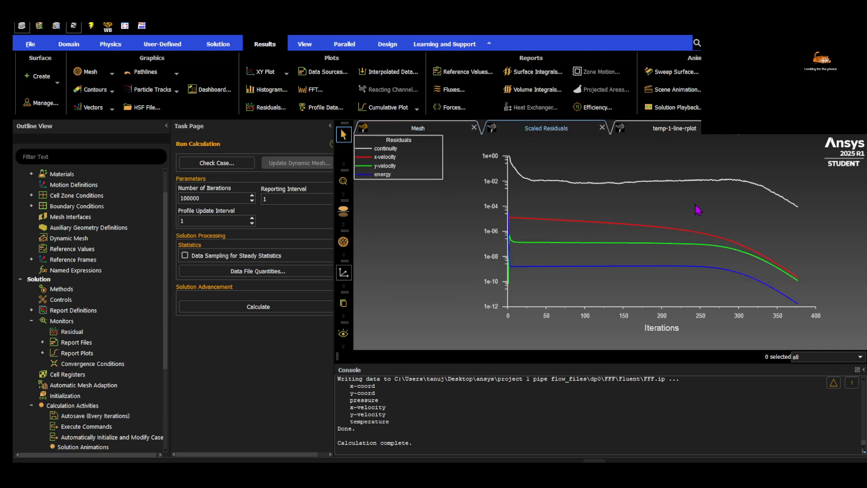
Turn off the convergence checks for x-velocity, y-velocity and energy, and run the calculation using the changes for the current calculation only
double_click(68, 332)
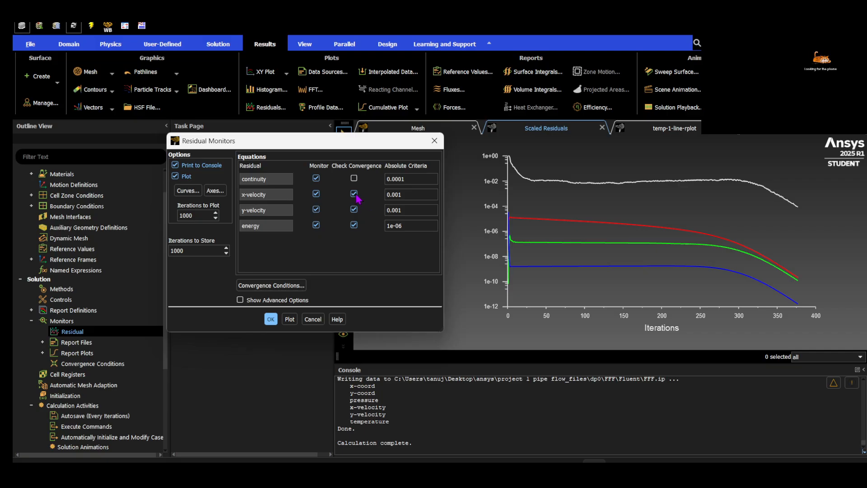
click(354, 209)
click(354, 225)
click(271, 319)
click(235, 314)
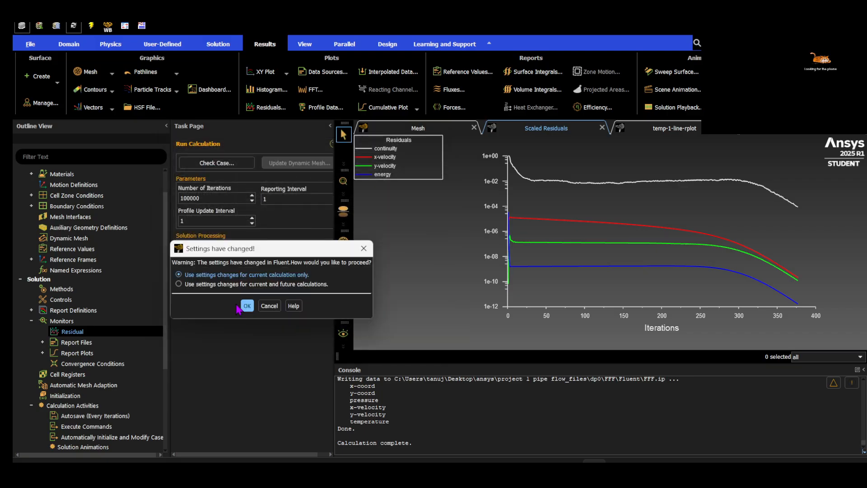
click(247, 305)
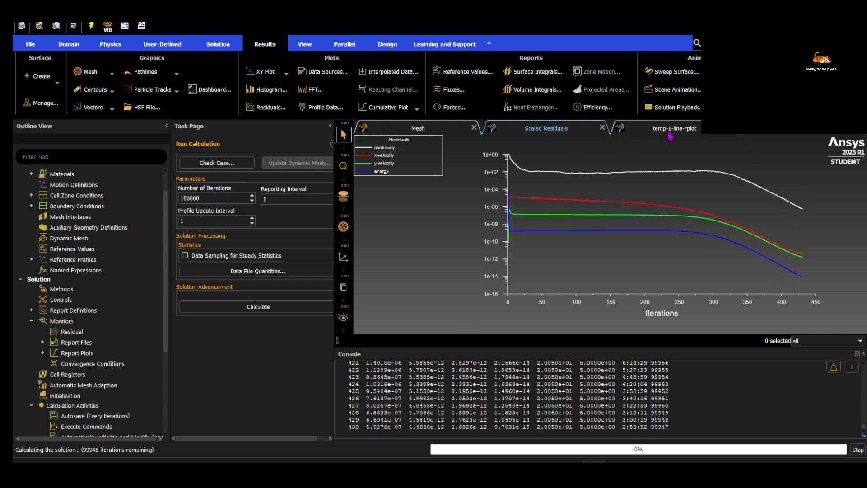
Check the temp-1-line and temp-2-line report plots during the run and stop the calculation
click(670, 130)
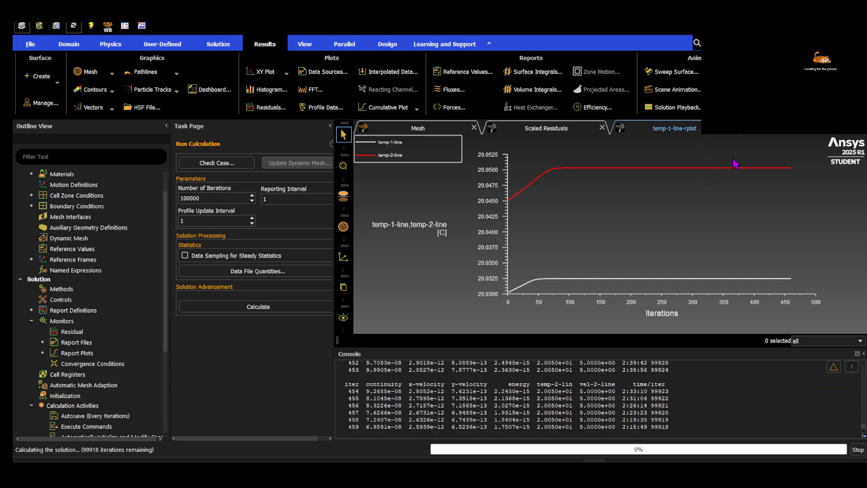
click(766, 129)
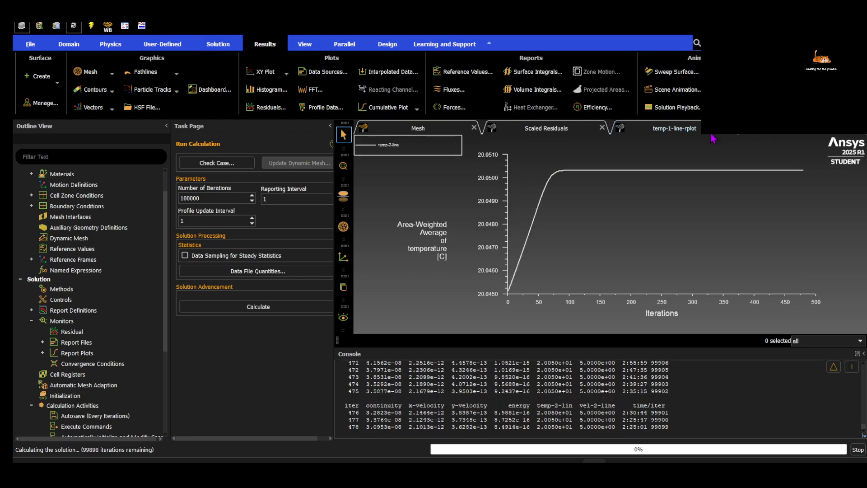
click(680, 131)
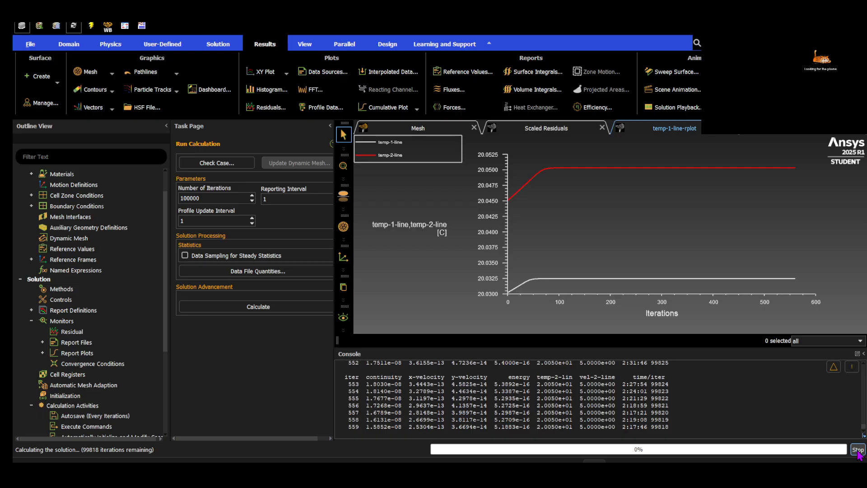
click(857, 451)
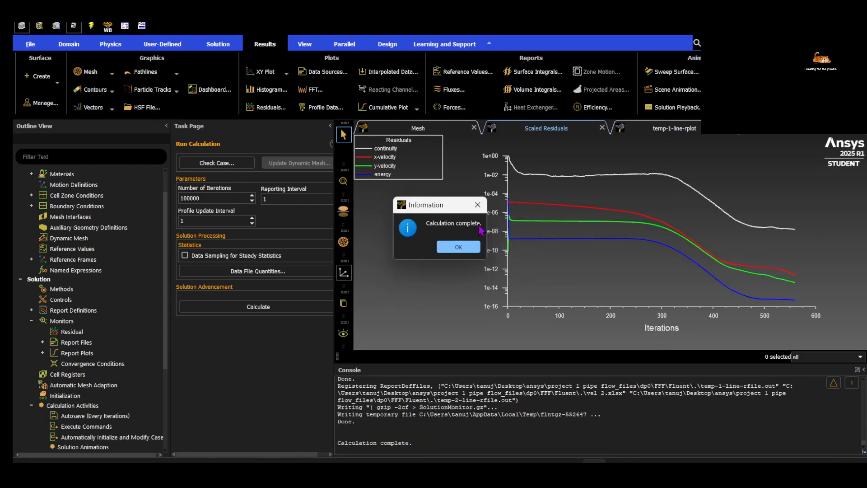
click(459, 245)
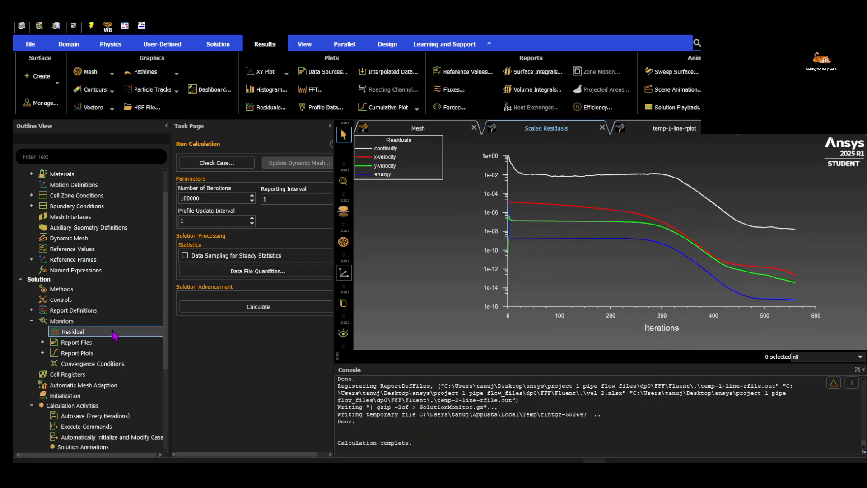
Collapse the Calculation Activities and Monitors branches in the outline tree
scroll(101, 361, down, 4)
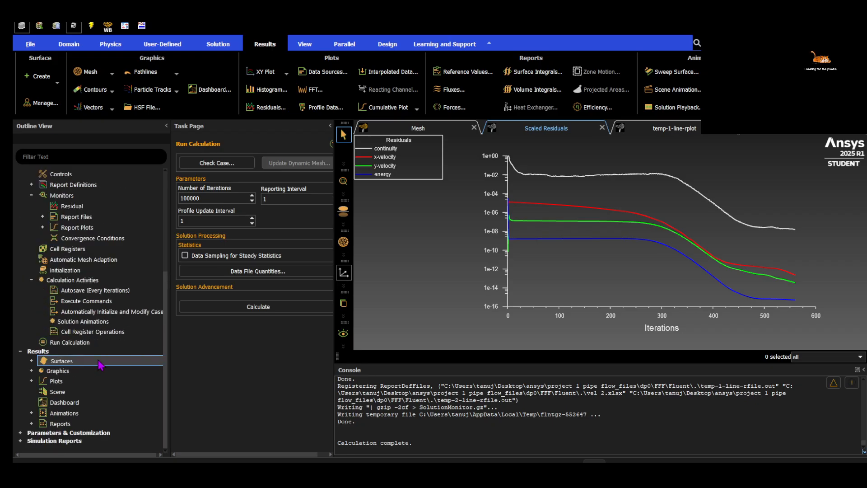
click(31, 280)
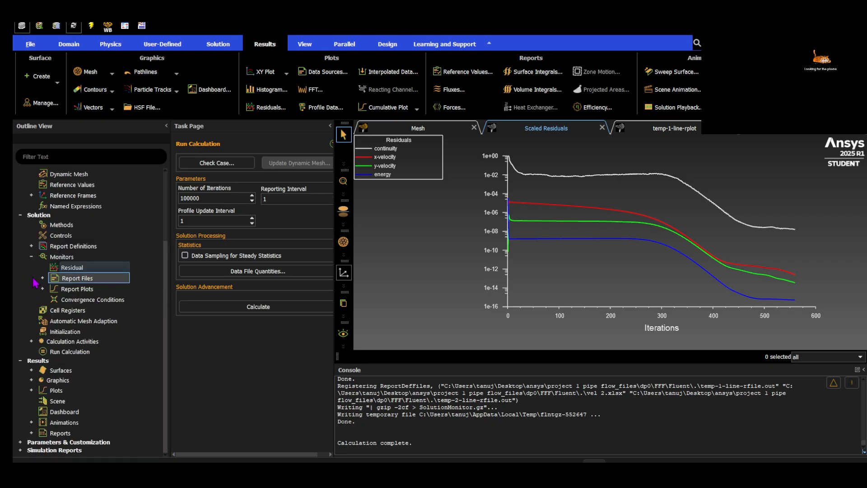
click(31, 256)
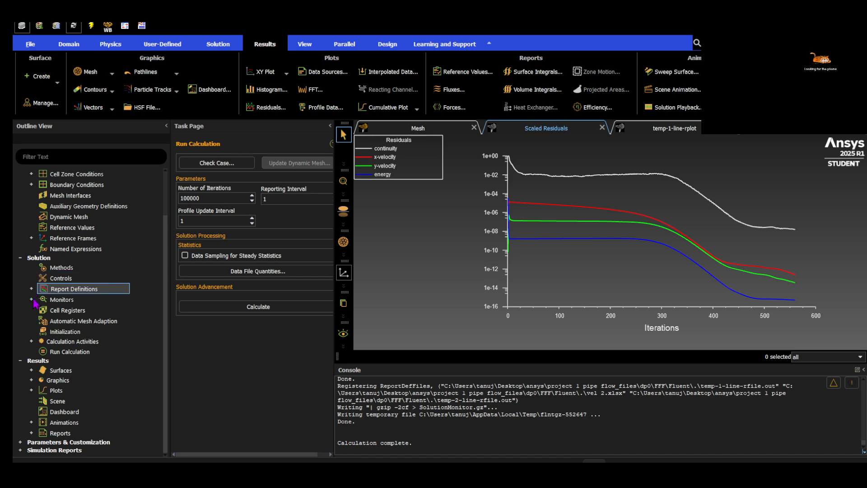
Switch to the Workbench project and open the Results cell of the Pipe flow system in CFD-Post
mouse_move(520, 461)
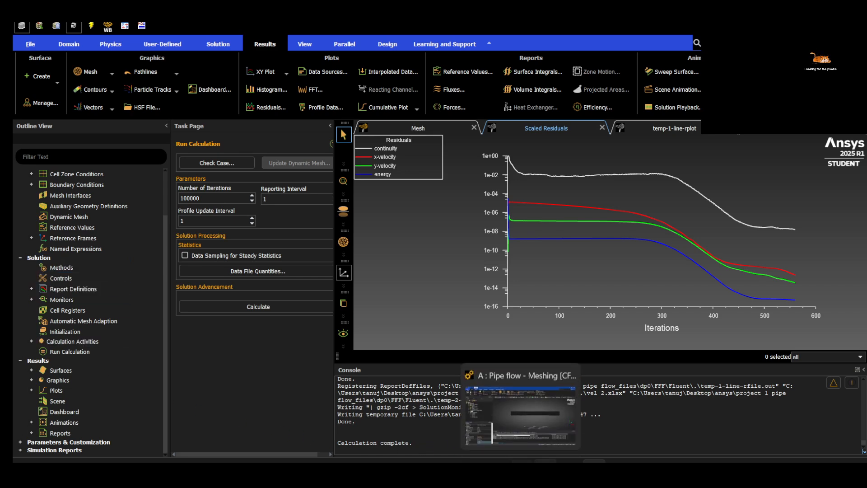
click(519, 413)
right_click(241, 181)
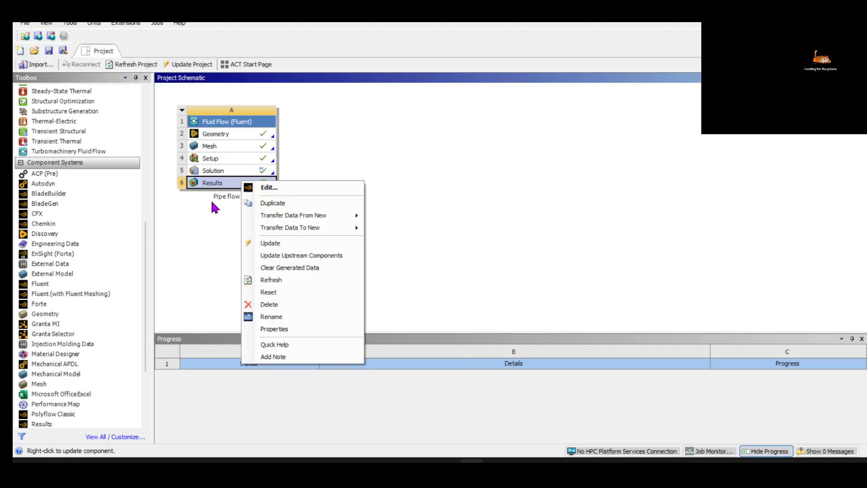
click(255, 186)
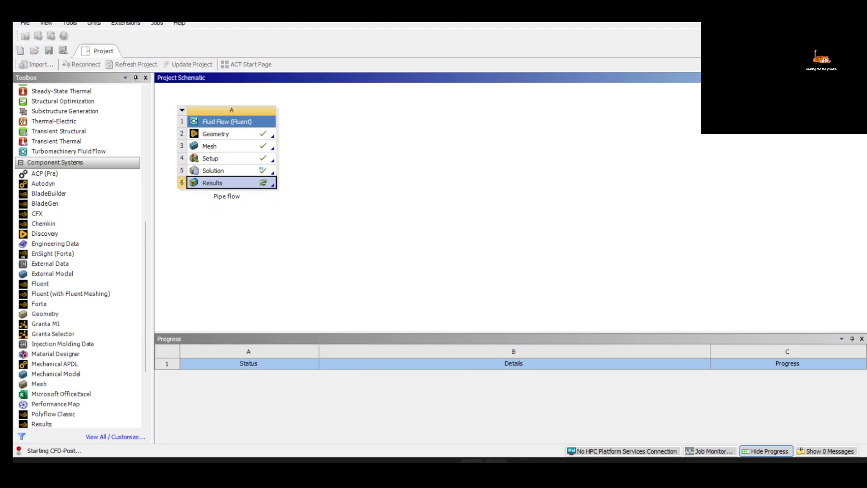
click(520, 469)
click(593, 469)
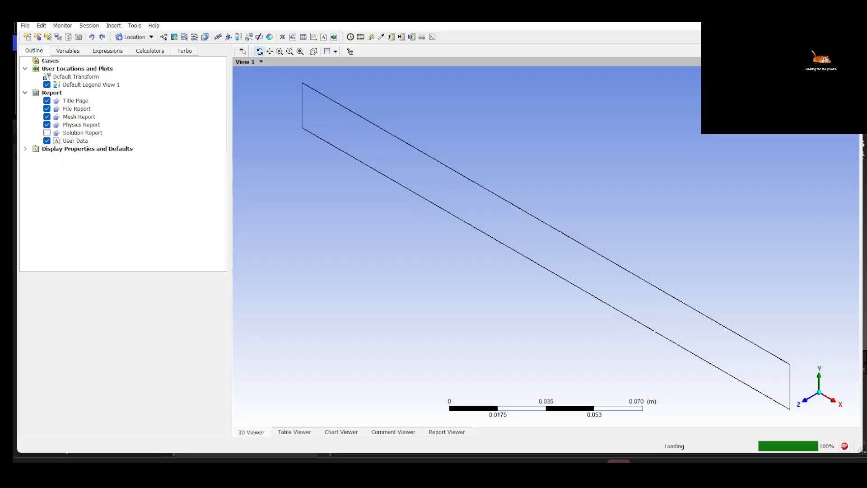
Face the model along the Z axis and insert a contour named Contour 1, located on symmetry 1 in all domains
click(805, 400)
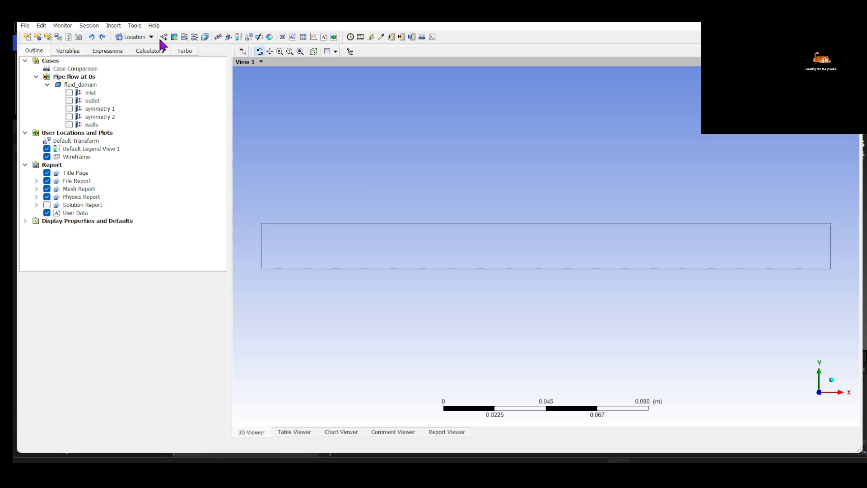
click(174, 37)
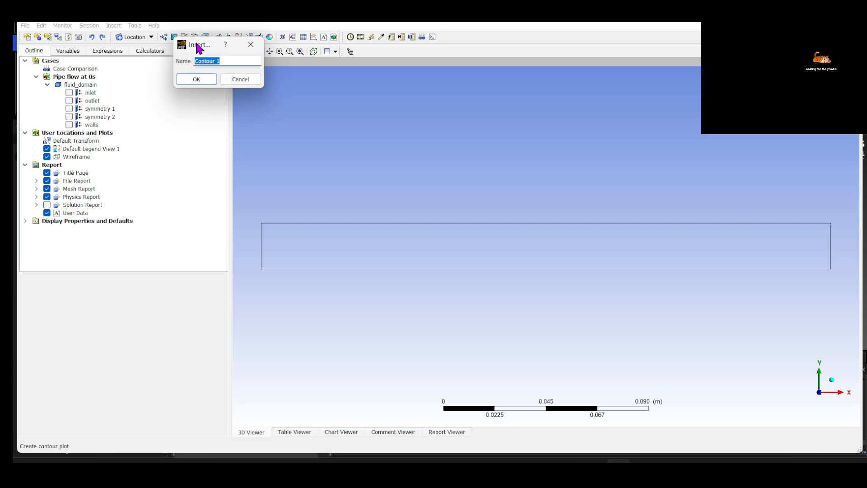
click(198, 79)
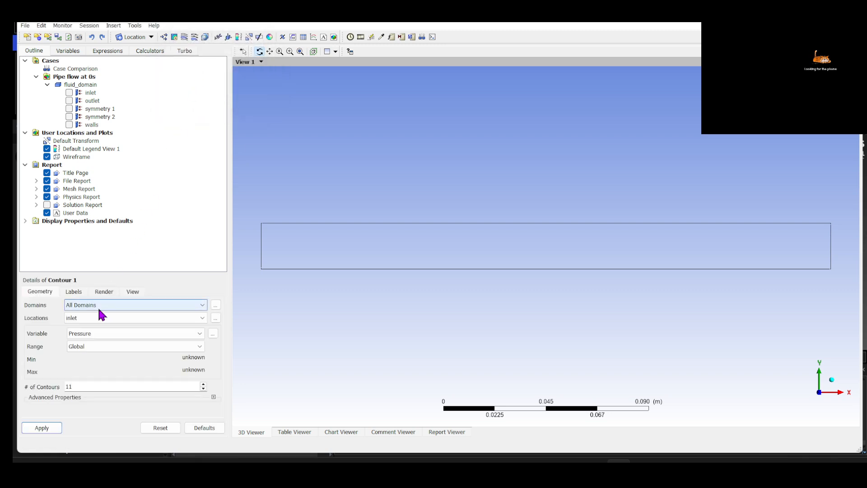
click(99, 308)
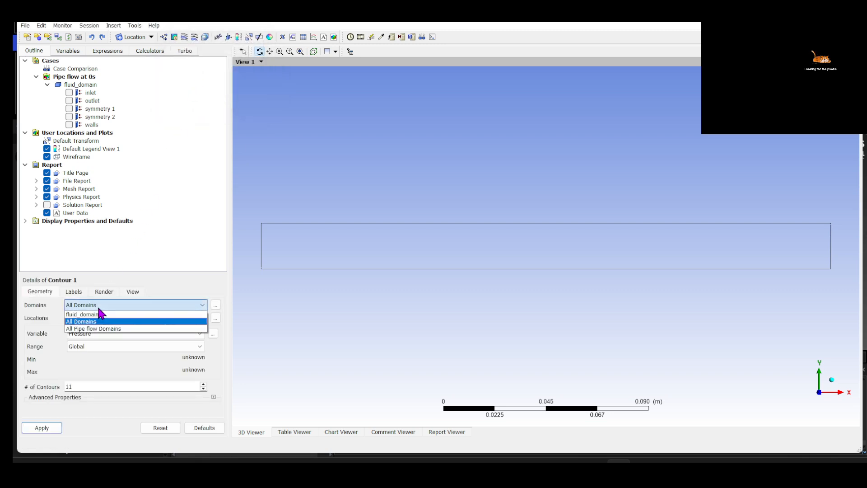
click(44, 311)
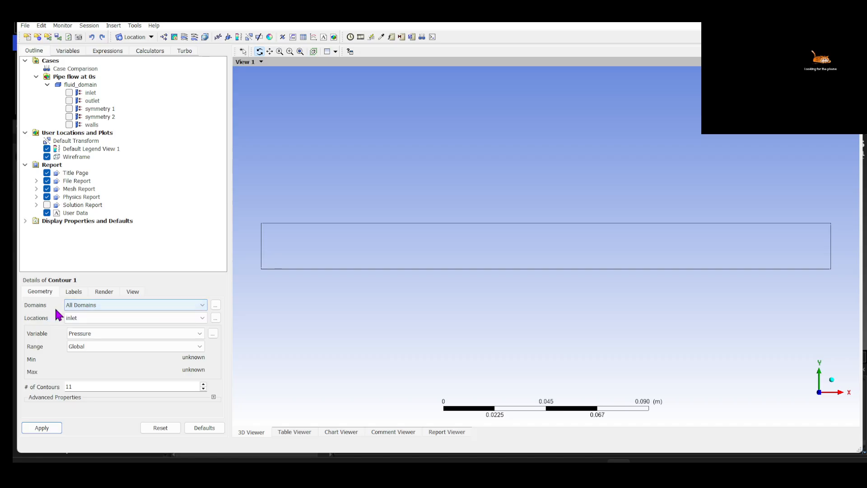
click(84, 321)
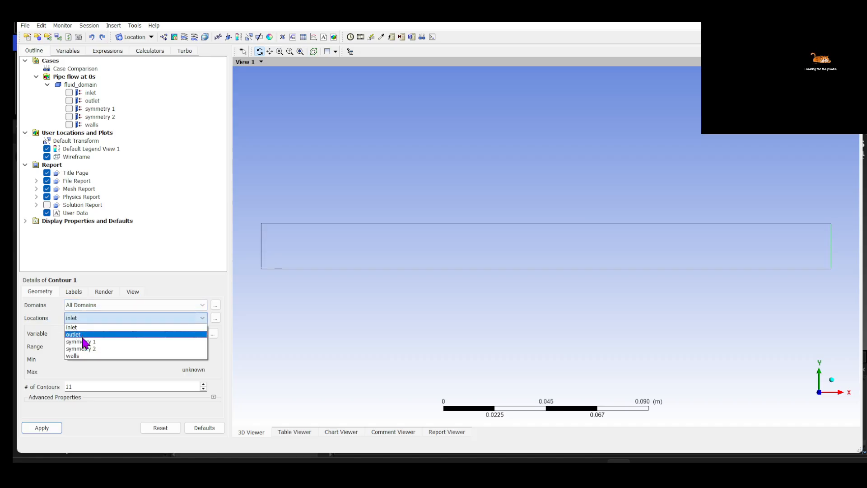
click(85, 343)
Set Contour 1's variable to Velocity and apply it on symmetry 1, viewed along the Z axis
drag(459, 310, 389, 338)
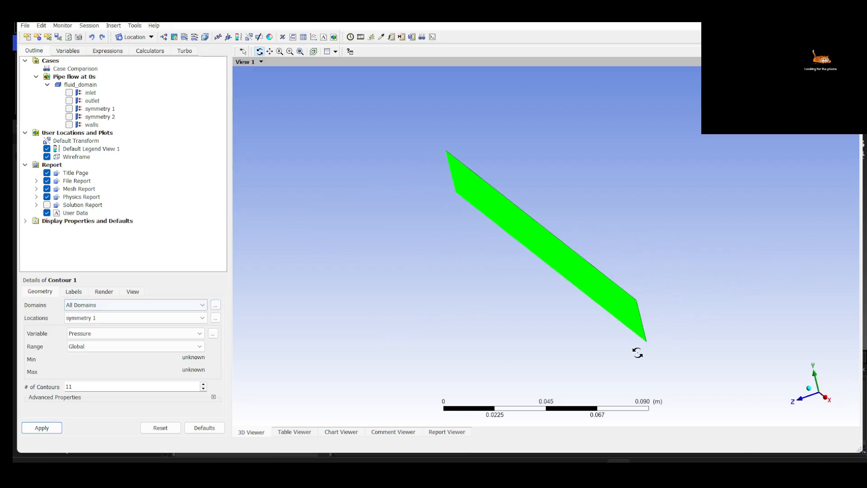
scroll(648, 324, up, 3)
scroll(646, 327, up, 4)
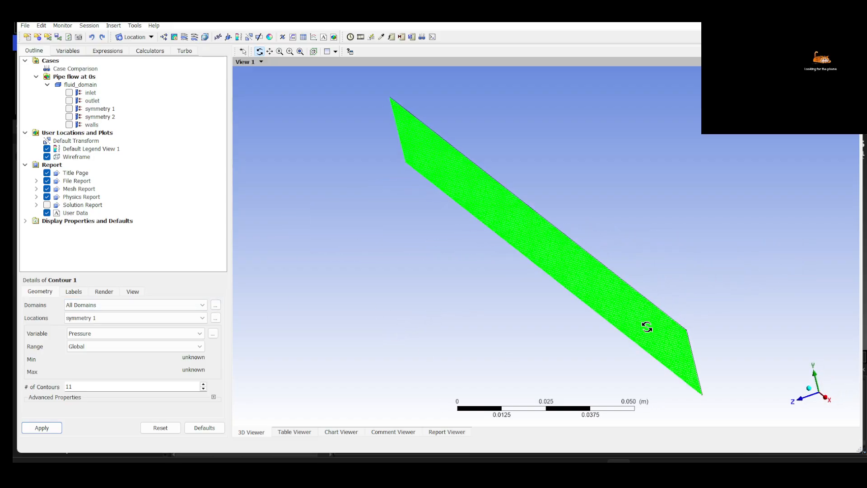
drag(624, 325, 602, 321)
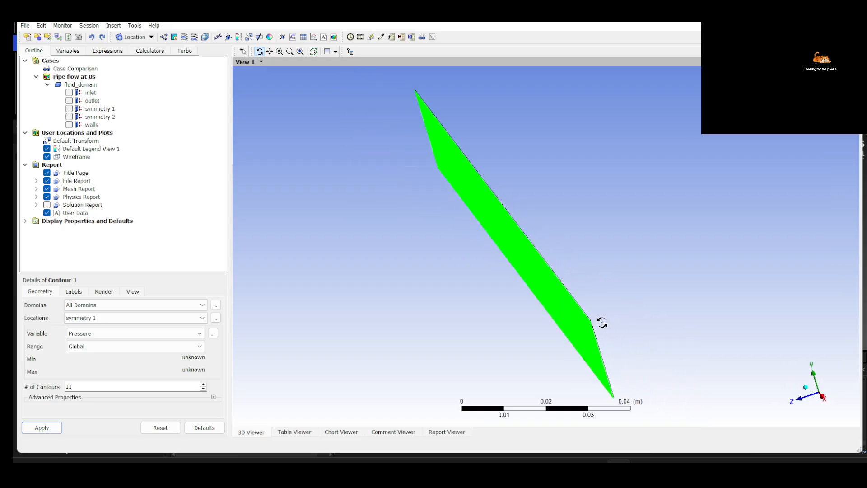
click(136, 318)
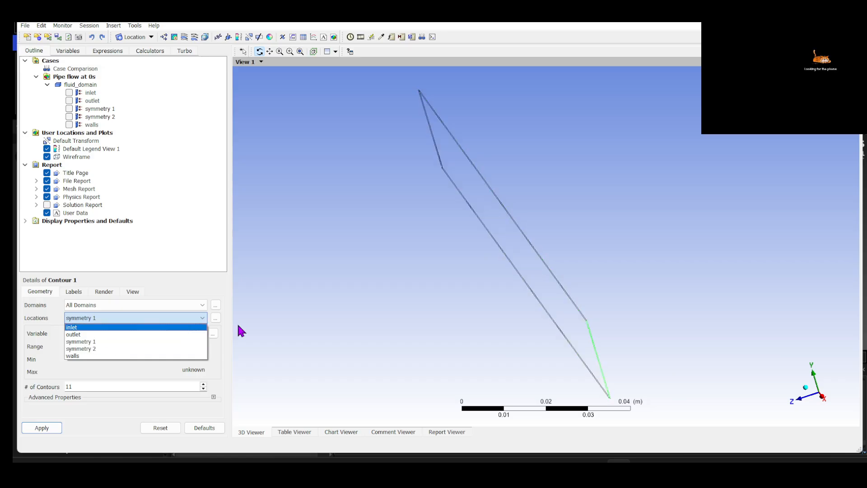
click(809, 399)
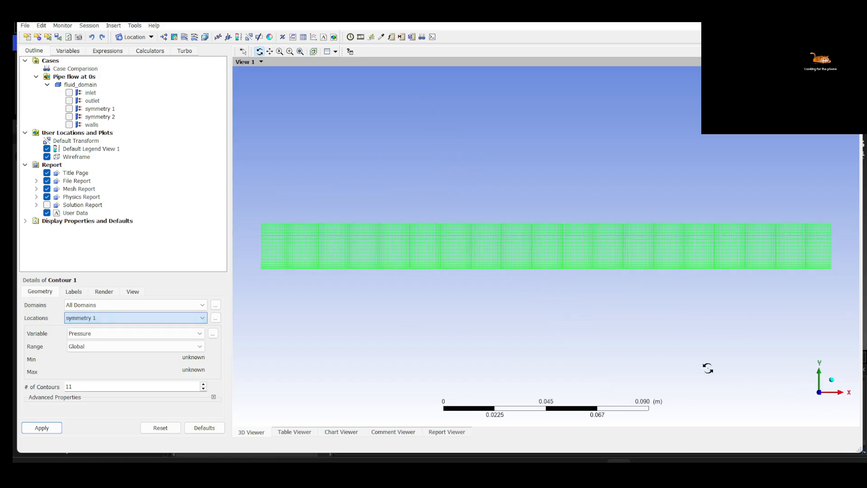
click(105, 335)
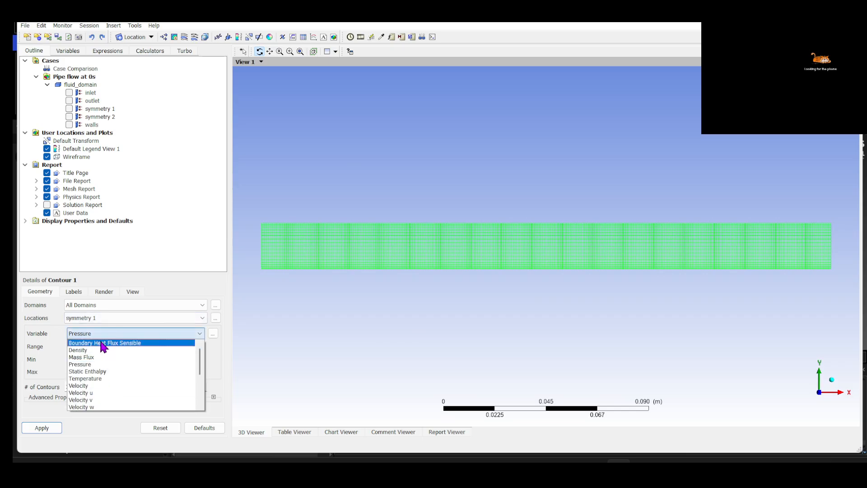
click(96, 385)
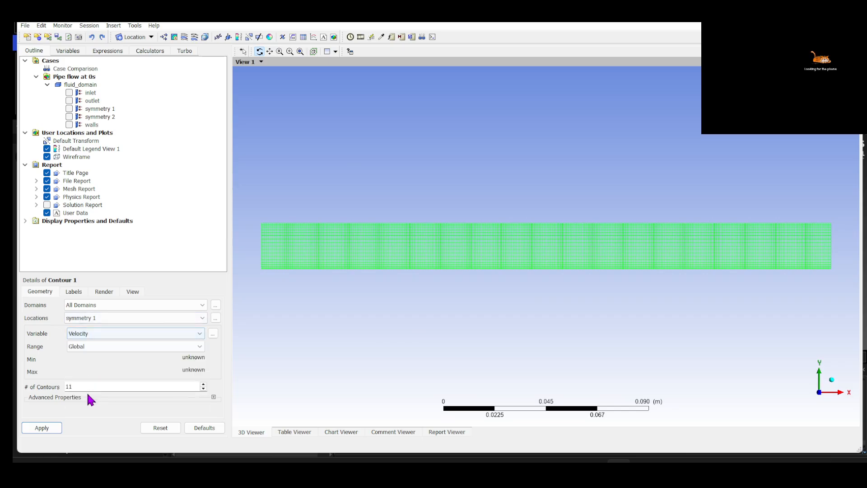
click(40, 428)
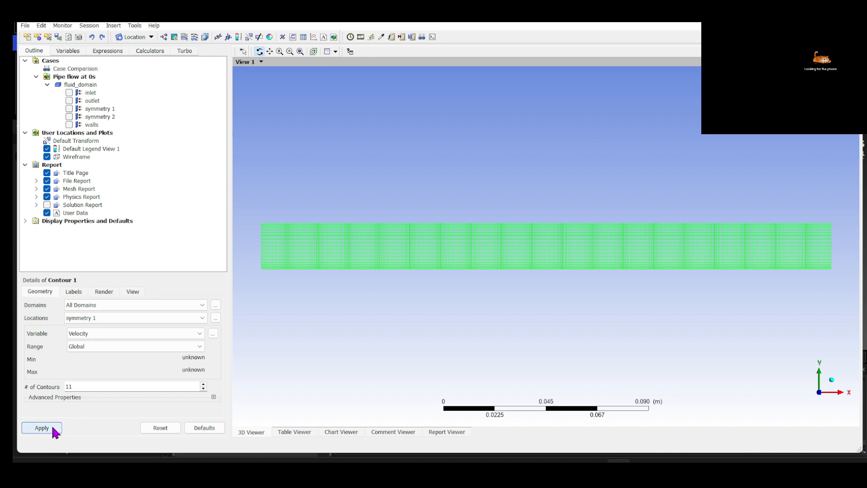
Examine the velocity contour up close at the pipe's inlet end, along the upper wall
scroll(376, 256, up, 2)
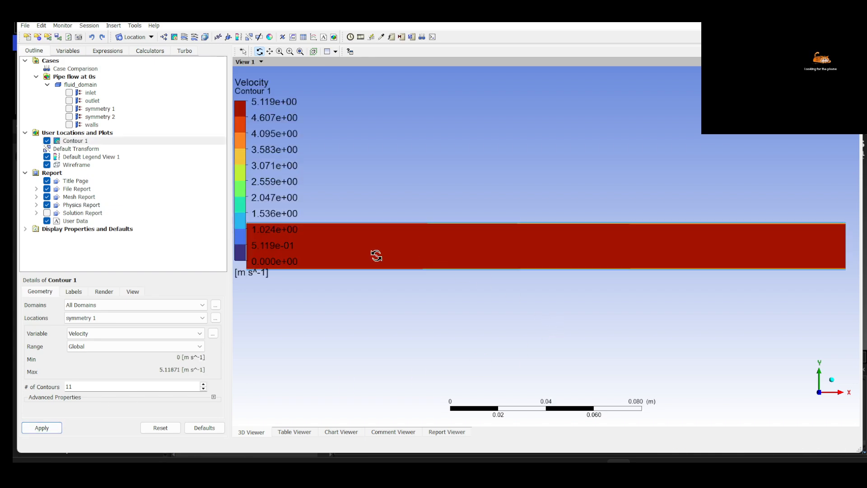
ctrl+middle_drag(375, 256, 554, 262)
scroll(495, 256, up, 6)
scroll(495, 257, up, 5)
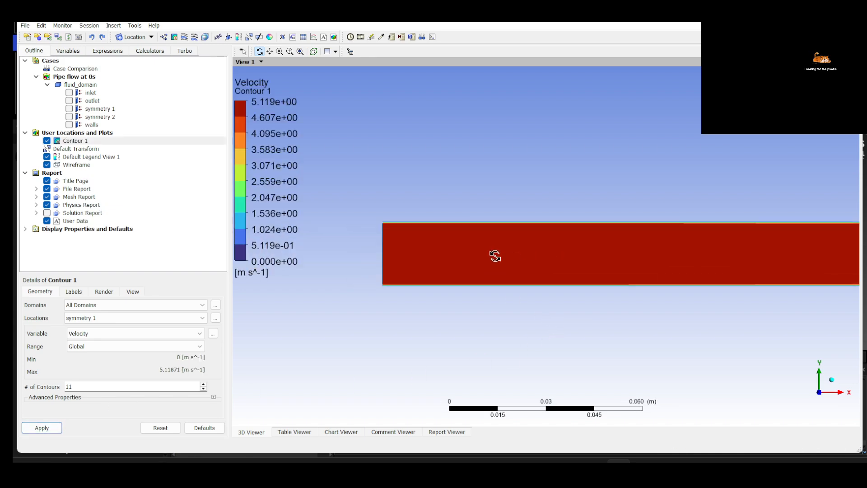
scroll(495, 256, up, 3)
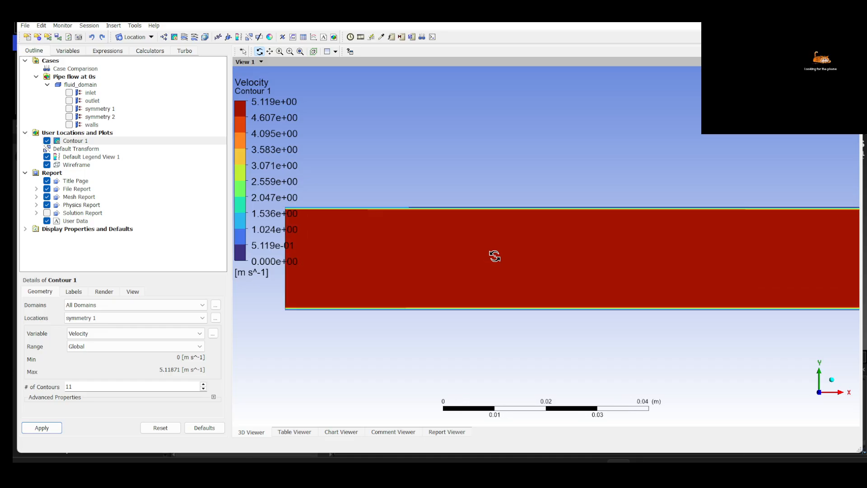
scroll(400, 237, down, 3)
ctrl+middle_drag(368, 236, 552, 256)
scroll(511, 248, up, 4)
scroll(511, 244, up, 5)
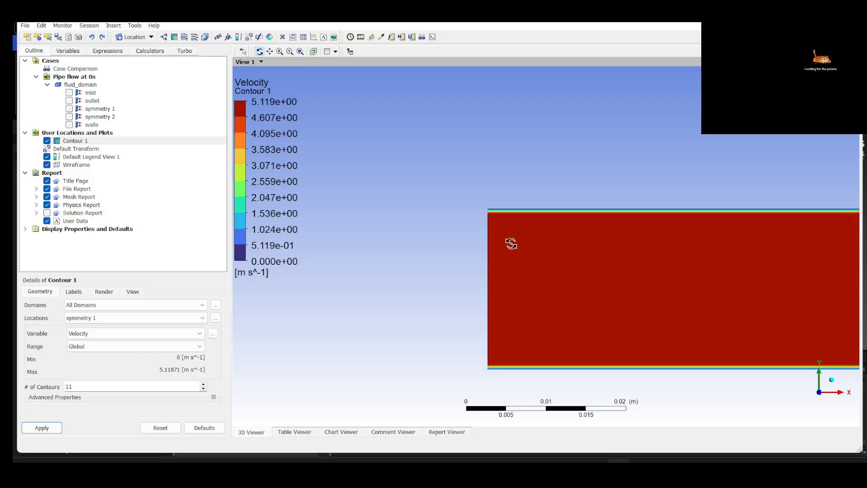
scroll(510, 243, up, 2)
right_drag(412, 149, 465, 196)
ctrl+middle_drag(530, 235, 422, 257)
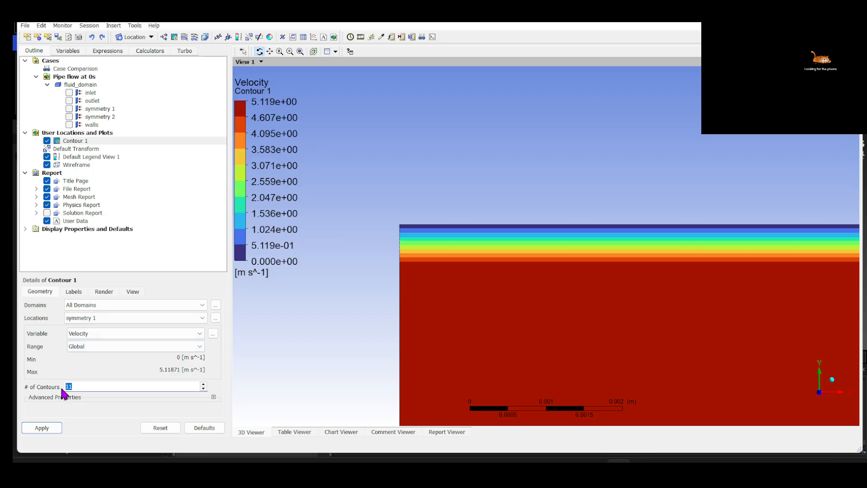
Set the number of contours to 100 for Contour 1 and change its plotted variable to Temperature
click(57, 426)
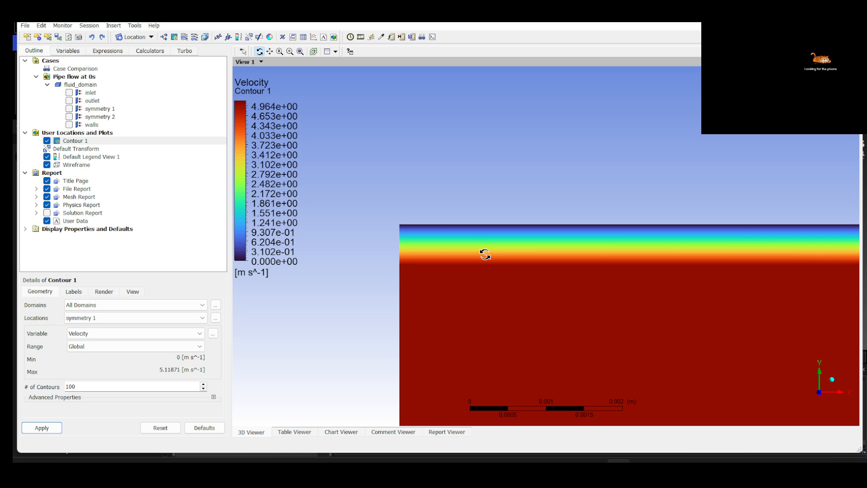
scroll(485, 254, down, 1)
click(194, 333)
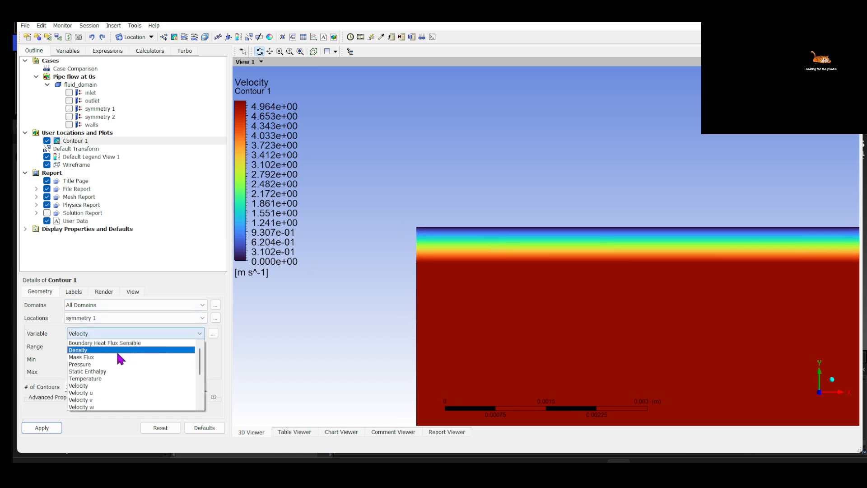
click(95, 378)
click(42, 427)
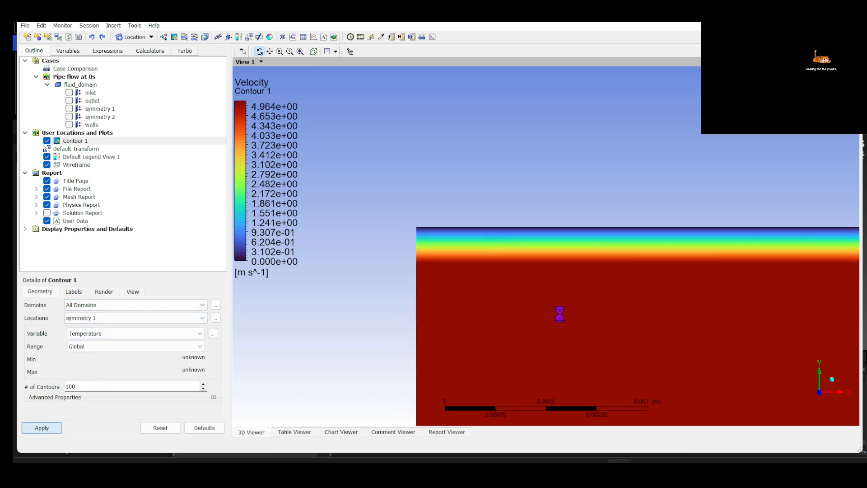
Examine the temperature contour along the pipe walls, from the inlet's upper corner out to a wider view of the pipe
scroll(591, 297, down, 3)
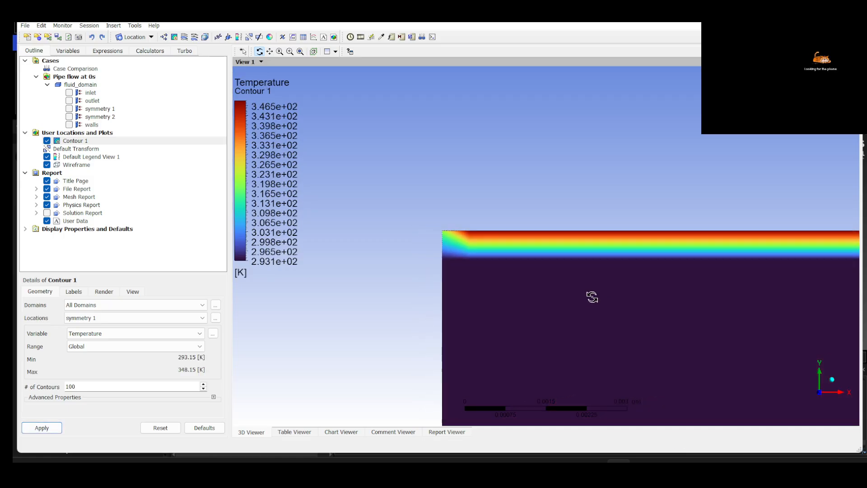
scroll(478, 228, down, 3)
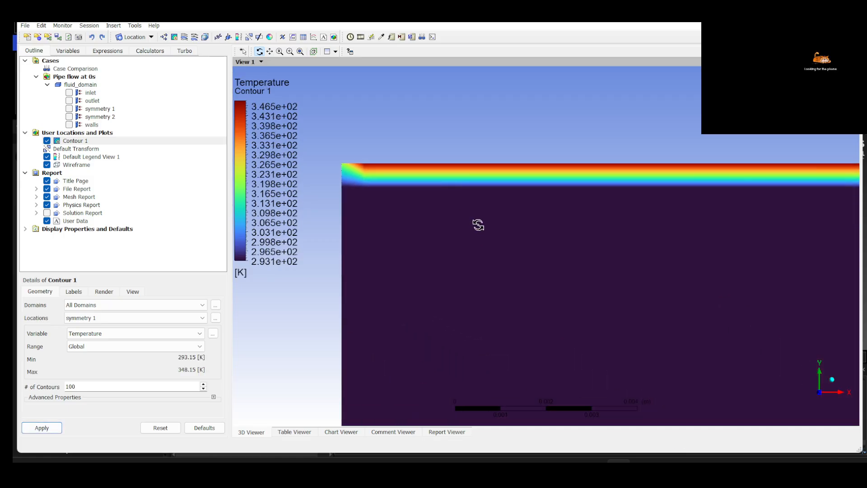
scroll(477, 225, up, 1)
scroll(478, 224, down, 3)
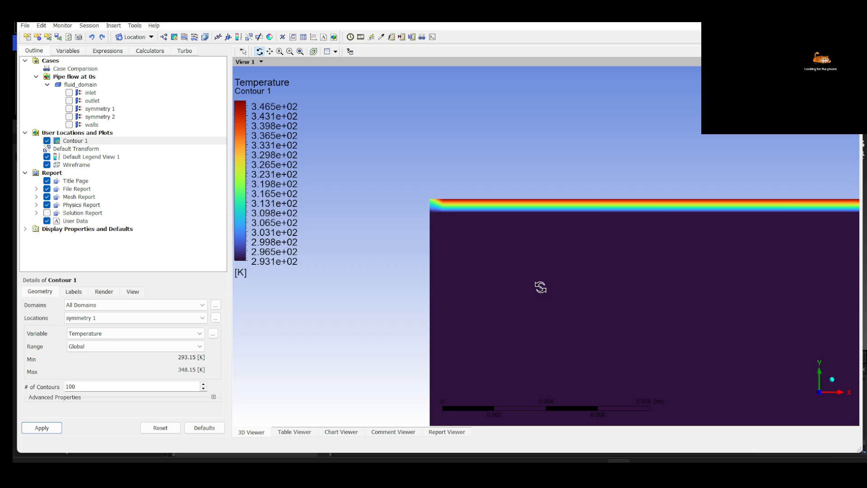
ctrl+middle_drag(634, 312, 481, 269)
scroll(483, 268, down, 5)
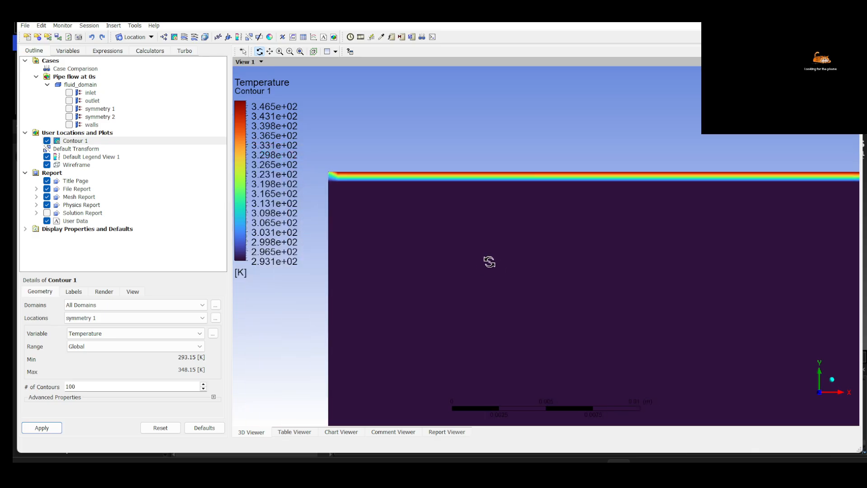
scroll(492, 255, down, 5)
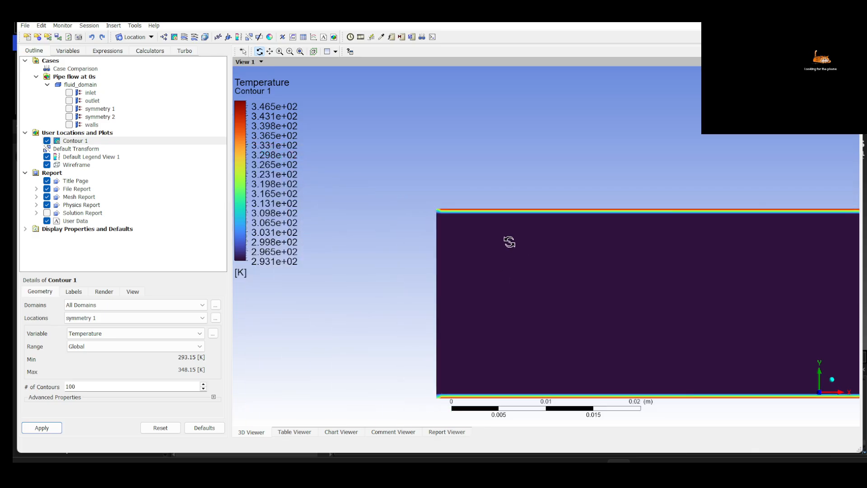
ctrl+middle_drag(754, 342, 575, 298)
scroll(579, 294, down, 6)
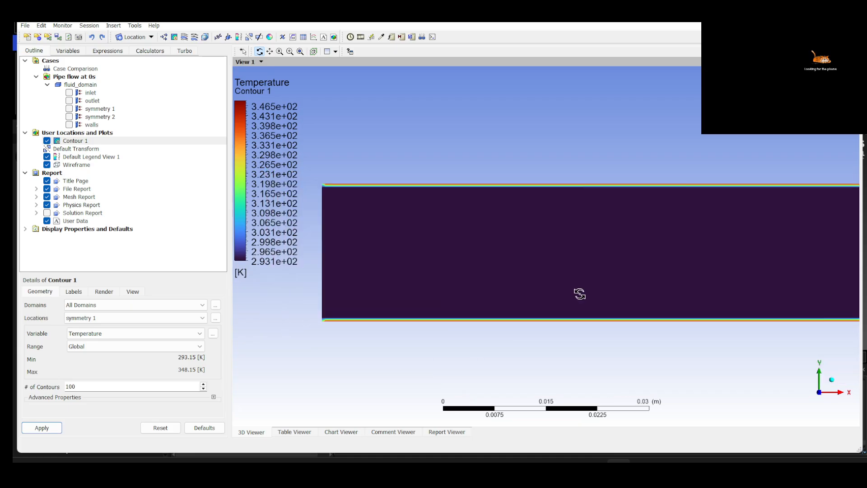
scroll(580, 290, down, 4)
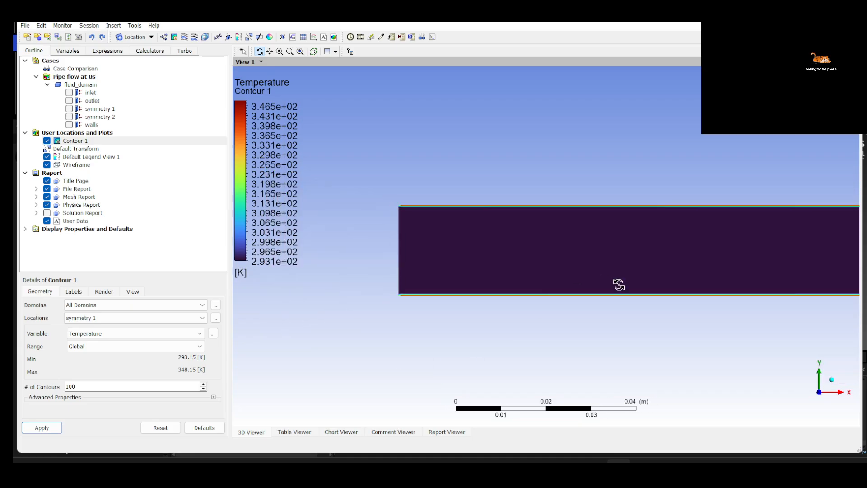
ctrl+middle_drag(705, 273, 561, 271)
scroll(659, 269, down, 5)
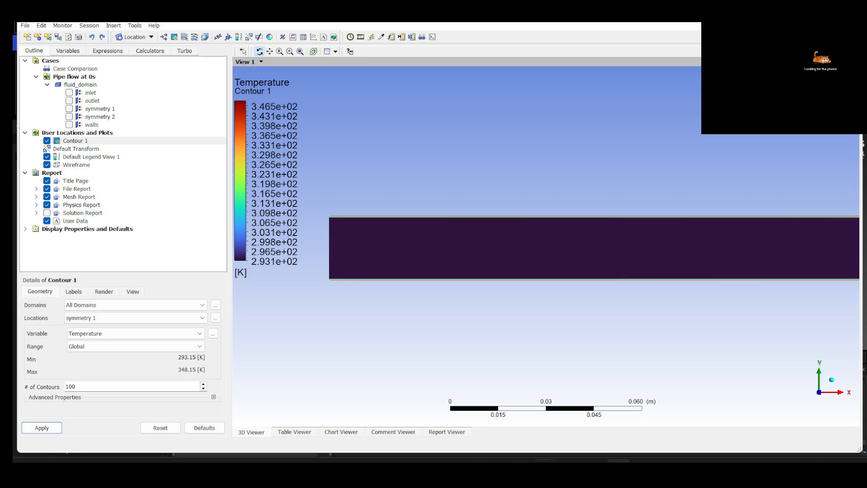
Switch to Fluent and review the temp-1-line-rplot monitor plot
click(594, 469)
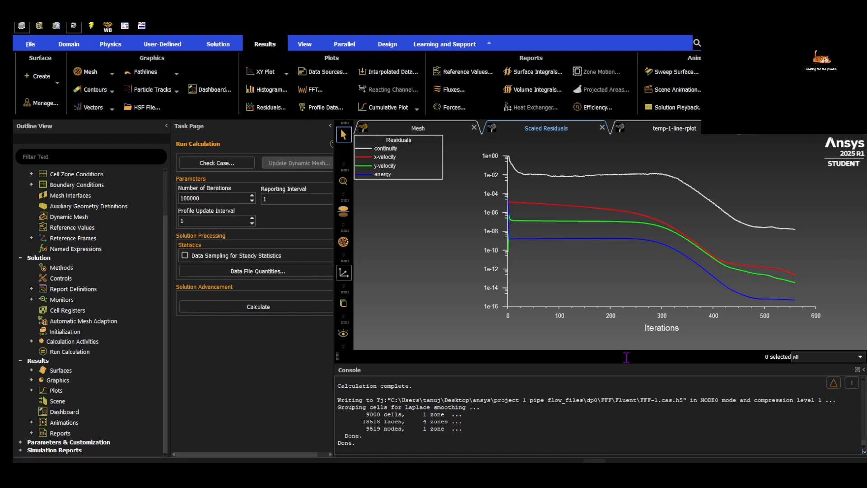
click(678, 130)
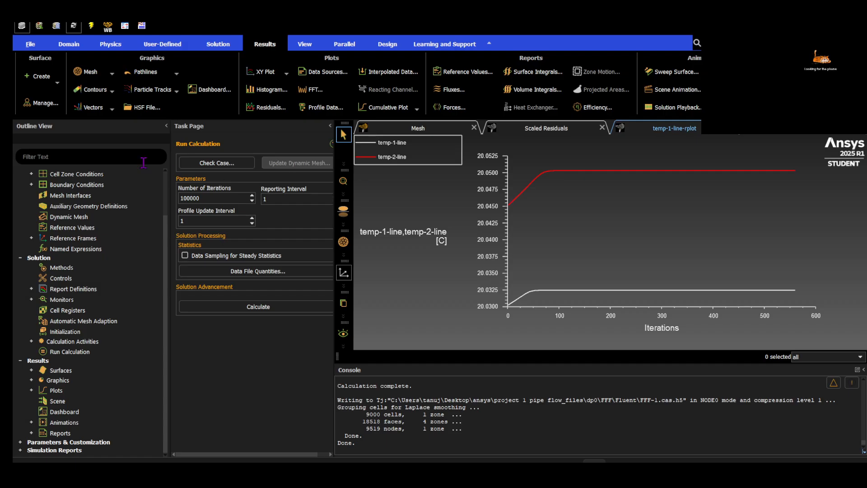
Open the mesh display settings, close them, and examine where line-1 and line-2 cross the pipe in the mesh view
scroll(68, 239, up, 2)
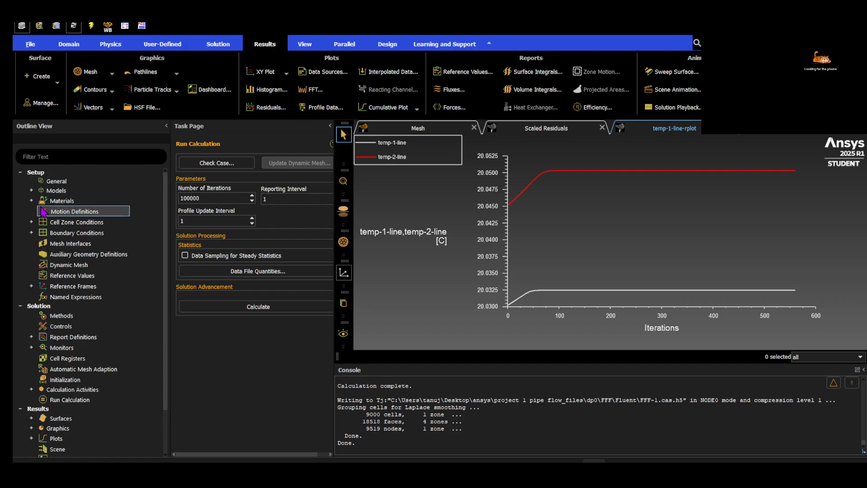
click(67, 181)
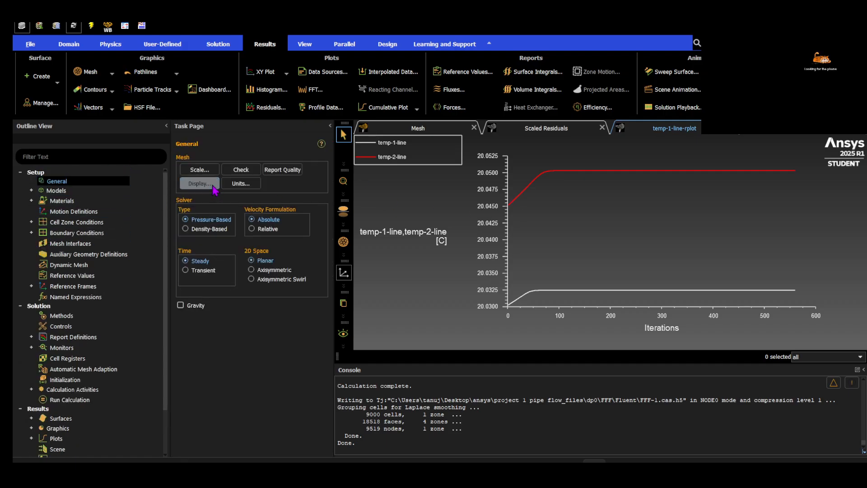
click(198, 183)
click(418, 131)
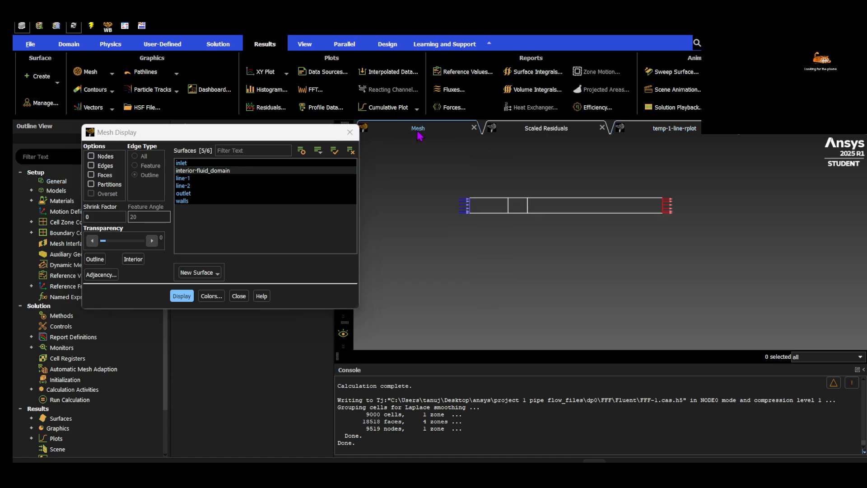
scroll(533, 232, down, 3)
click(350, 132)
scroll(583, 277, up, 5)
middle_drag(475, 205, 636, 356)
middle_drag(624, 174, 733, 270)
scroll(599, 272, up, 3)
middle_drag(660, 257, 767, 222)
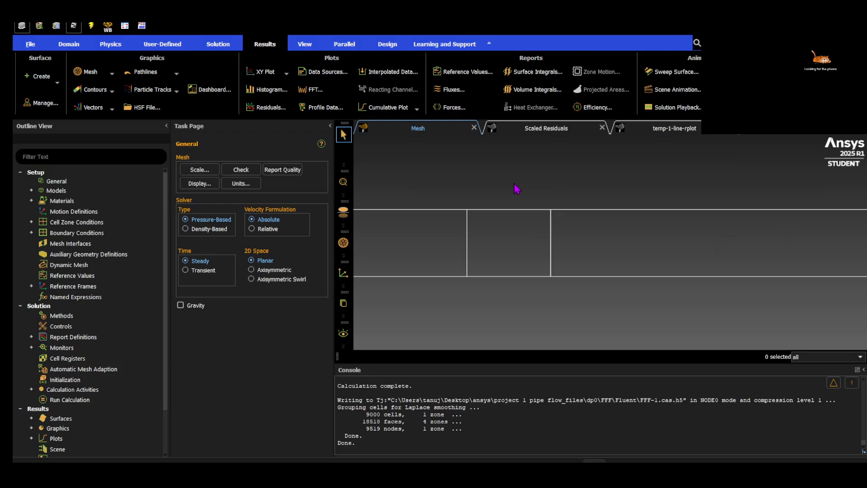
Review the scaled residuals, check the temperature contour in CFD-Post, and return to Fluent's temp-1-line-rplot monitor
click(524, 129)
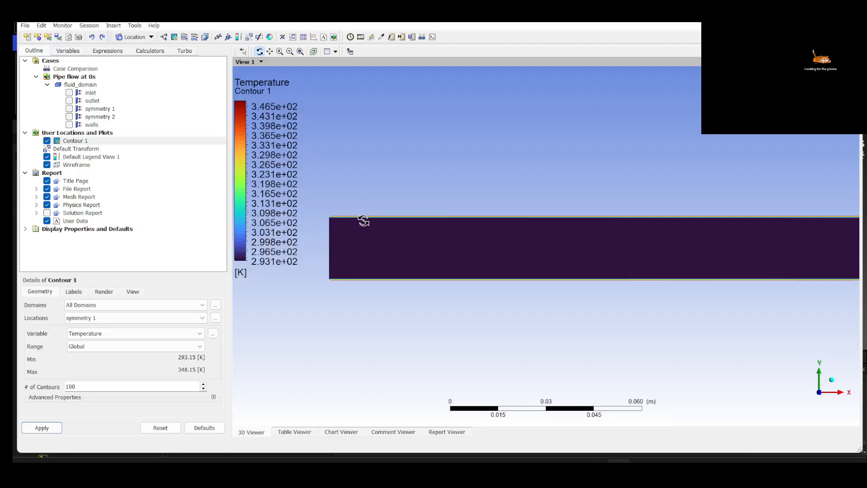
click(619, 471)
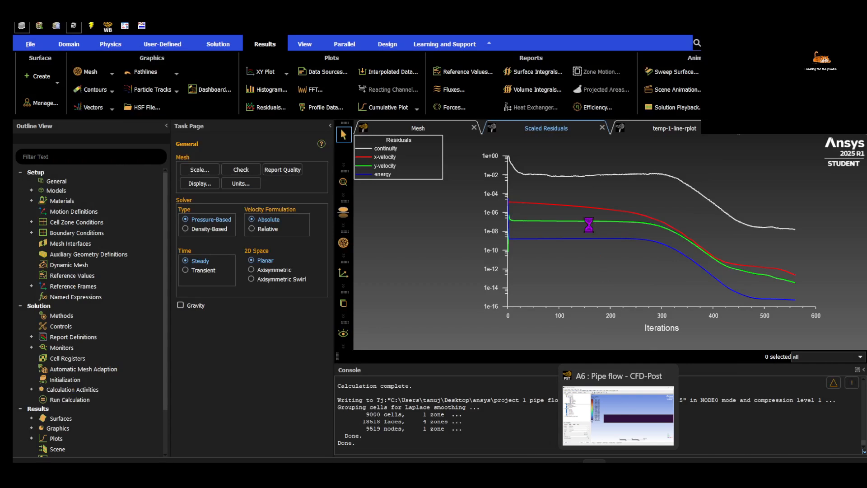
click(667, 128)
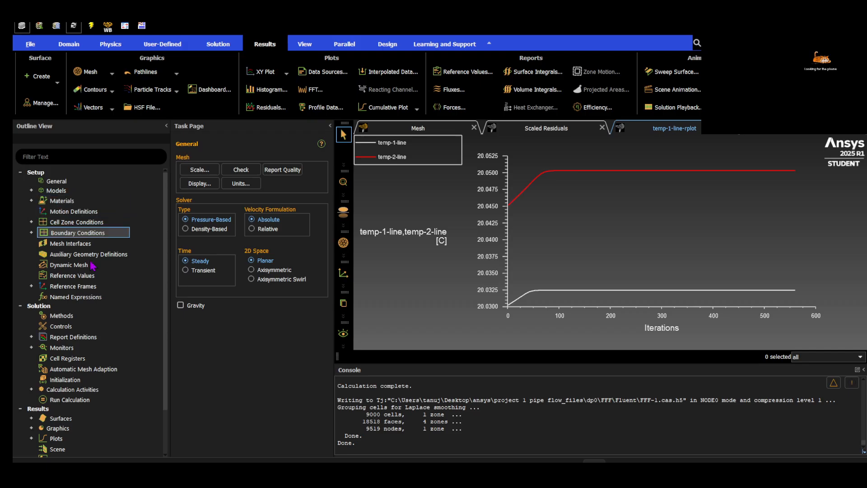
Create and display contour-1 of Velocity Magnitude on all surfaces, keeping its settings dialog clear of the plot
scroll(50, 343, down, 3)
click(32, 380)
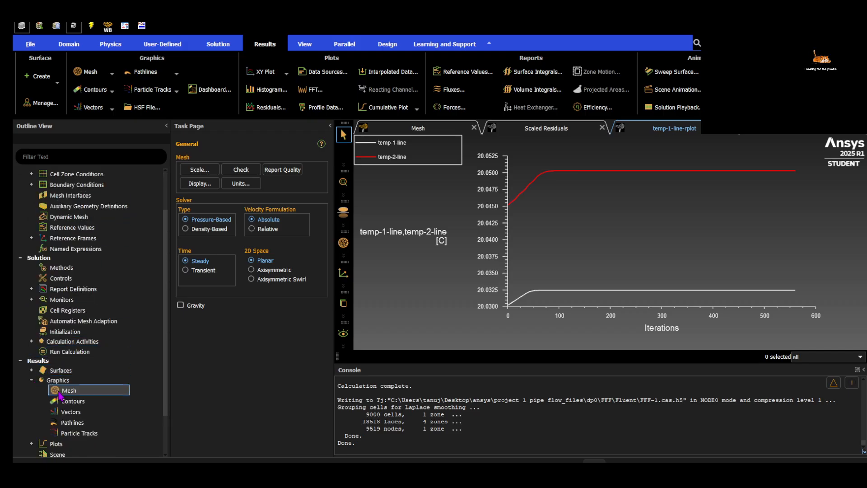
double_click(76, 402)
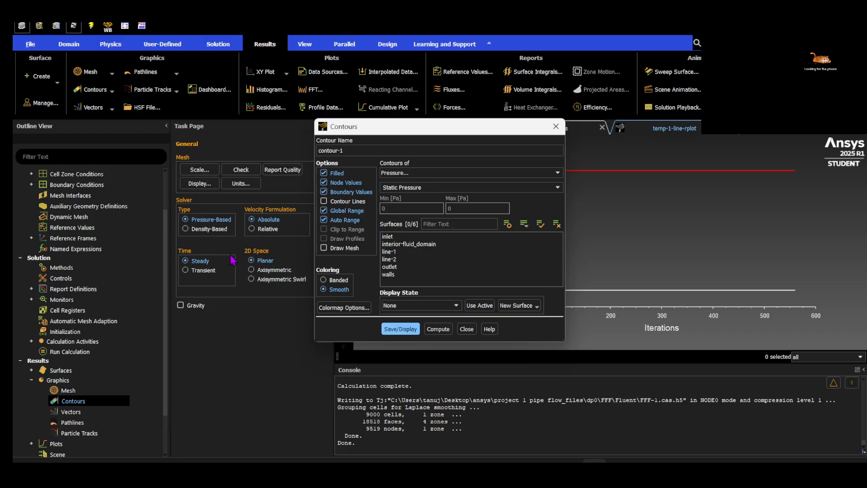
click(404, 172)
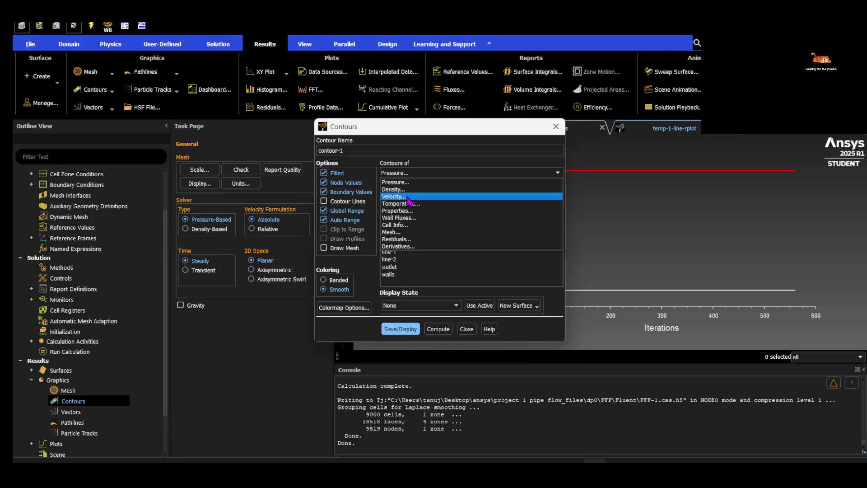
click(405, 199)
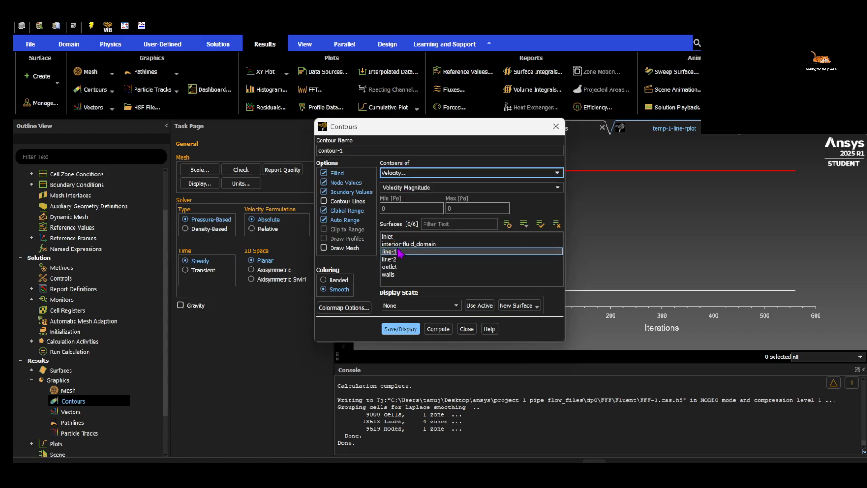
click(540, 224)
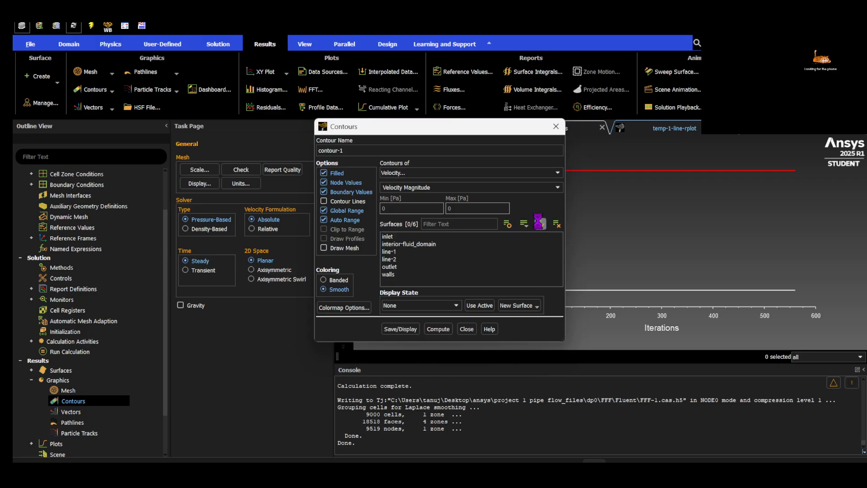
click(399, 329)
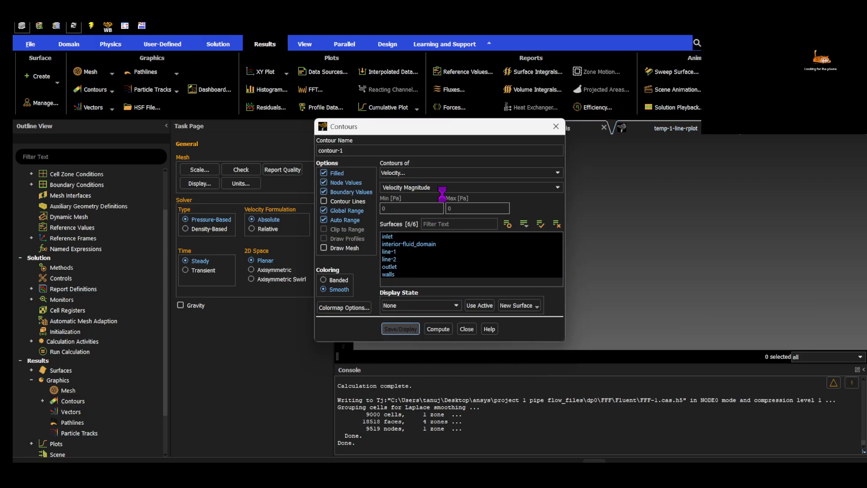
mouse_move(451, 132)
mouse_down()
mouse_move(349, 116)
mouse_move(211, 117)
mouse_up()
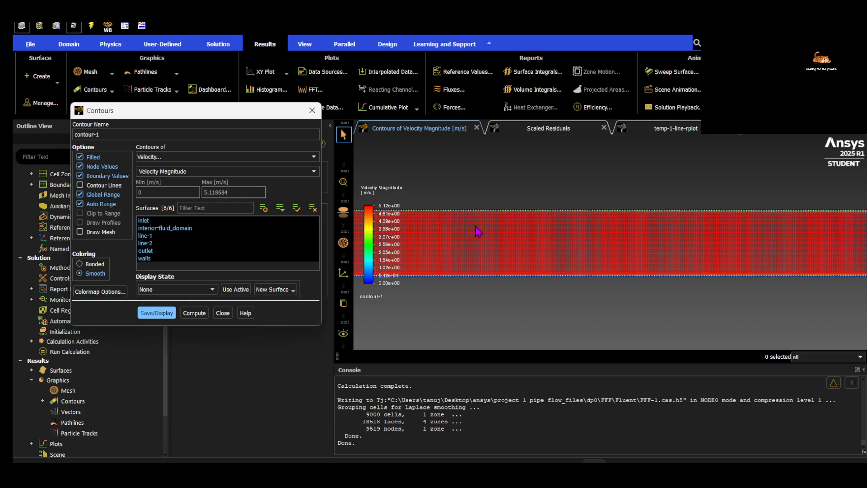
Disable Node Values for contour-1 and redisplay the velocity contour
click(80, 166)
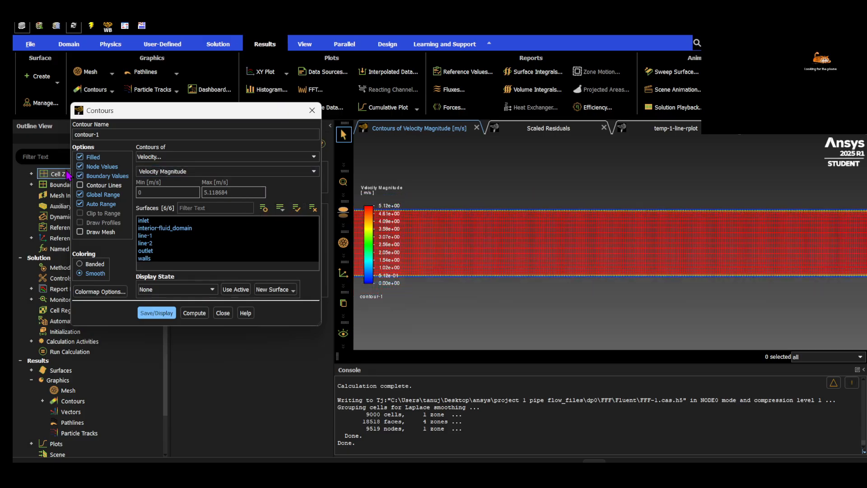
click(157, 313)
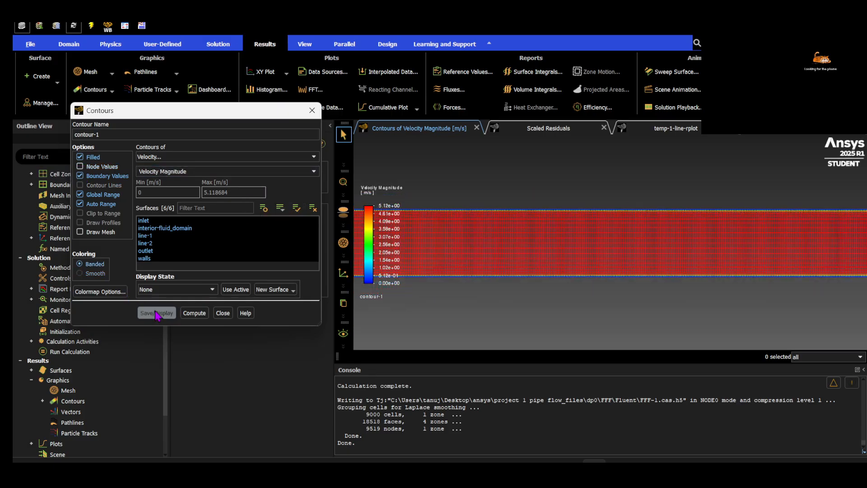
scroll(478, 272, down, 5)
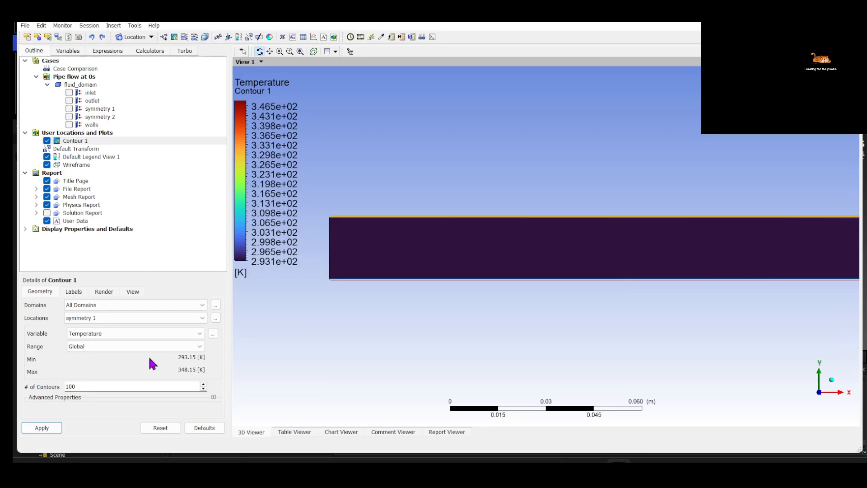
In CFD-Post, set Contour 1's plotted variable to Velocity and apply it
click(127, 334)
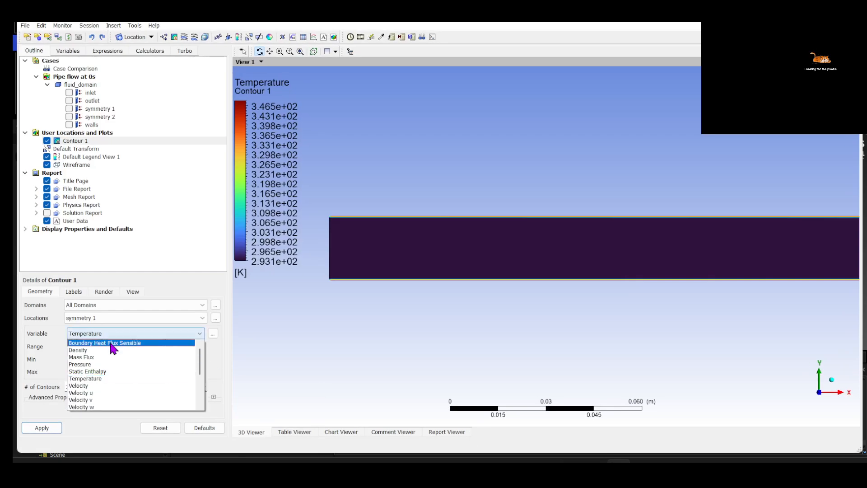
click(79, 386)
click(41, 427)
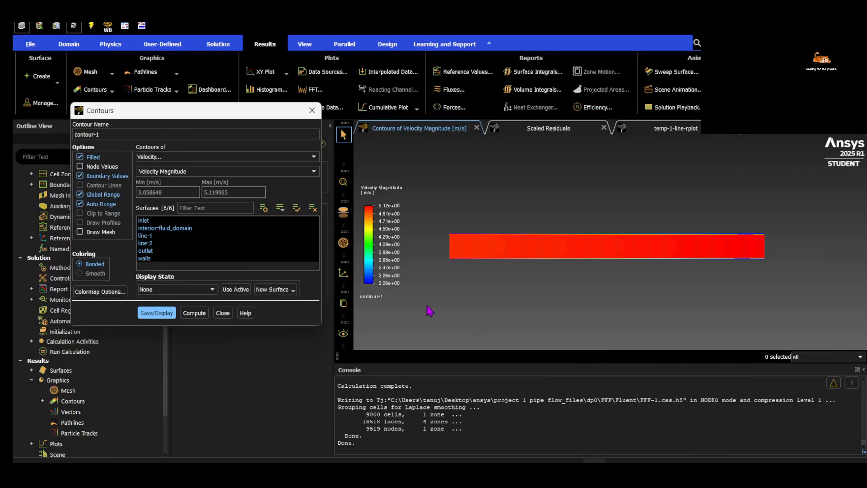
Examine Fluent's velocity magnitude contour up close along the walls at the pipe's inlet end
scroll(466, 264, up, 6)
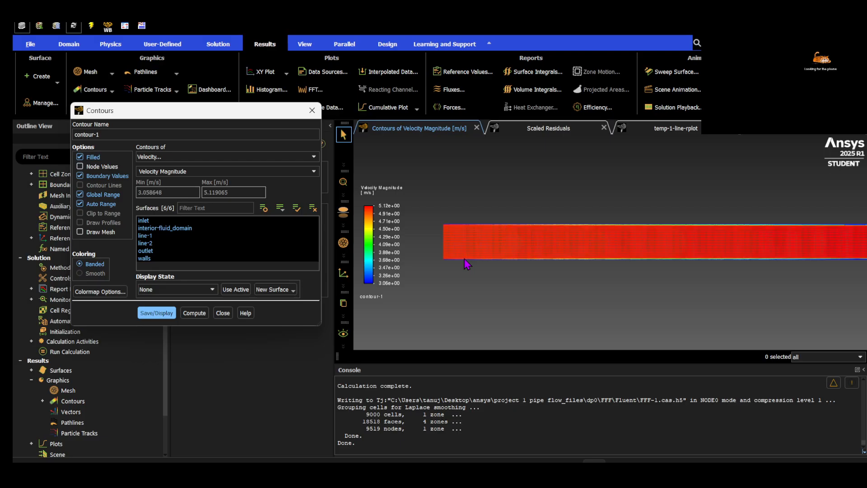
scroll(551, 220, up, 5)
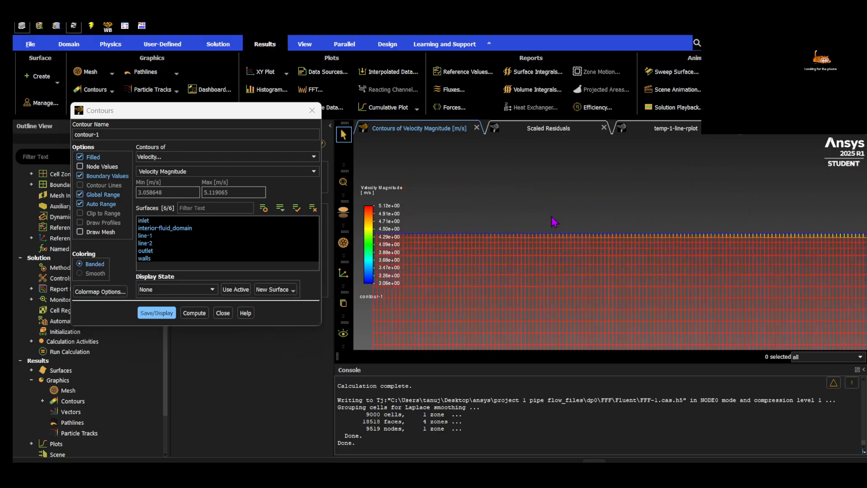
scroll(546, 247, down, 6)
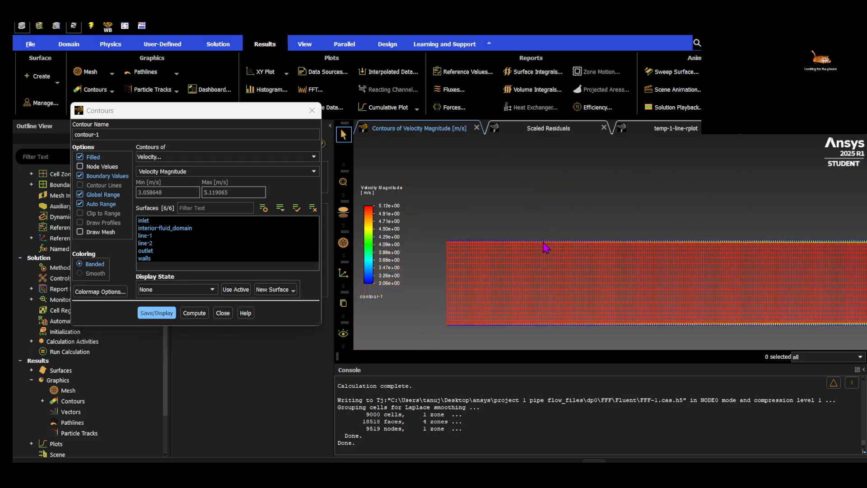
drag(532, 247, 477, 229)
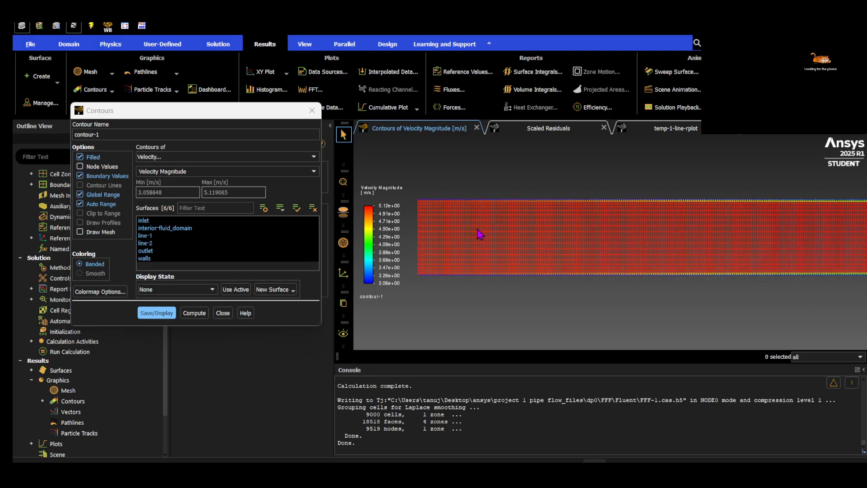
drag(570, 256, 554, 252)
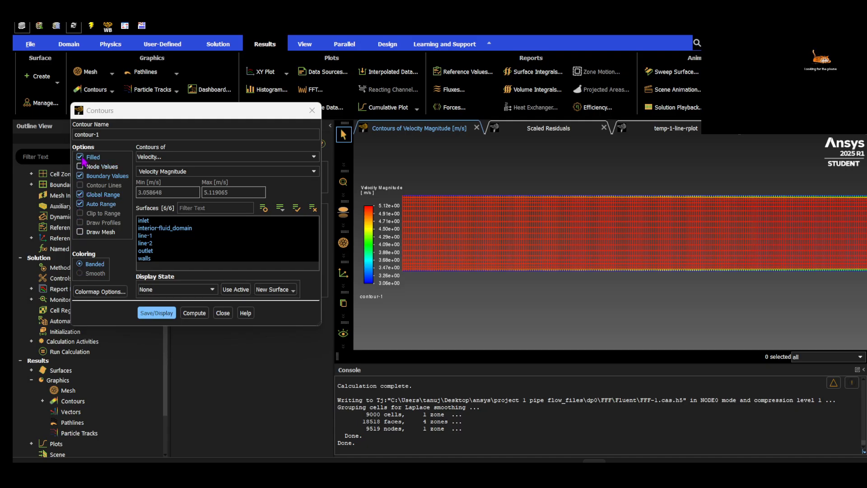
Disable Boundary Values for contour-1, redisplay it, and inspect the cells at the inlet's upper corner
click(79, 175)
click(168, 313)
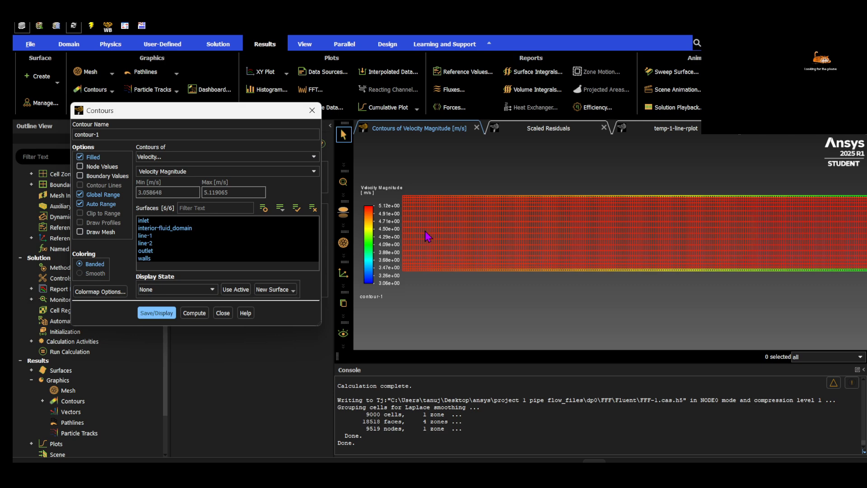
drag(437, 228, 560, 249)
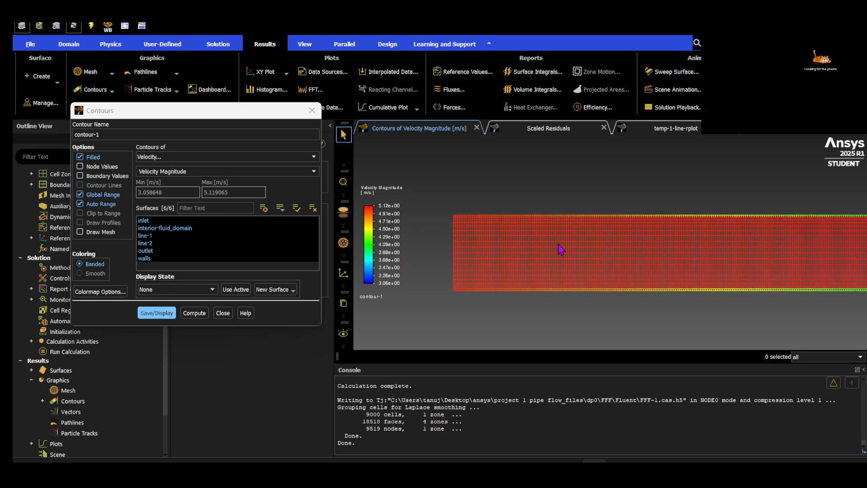
scroll(450, 232, up, 5)
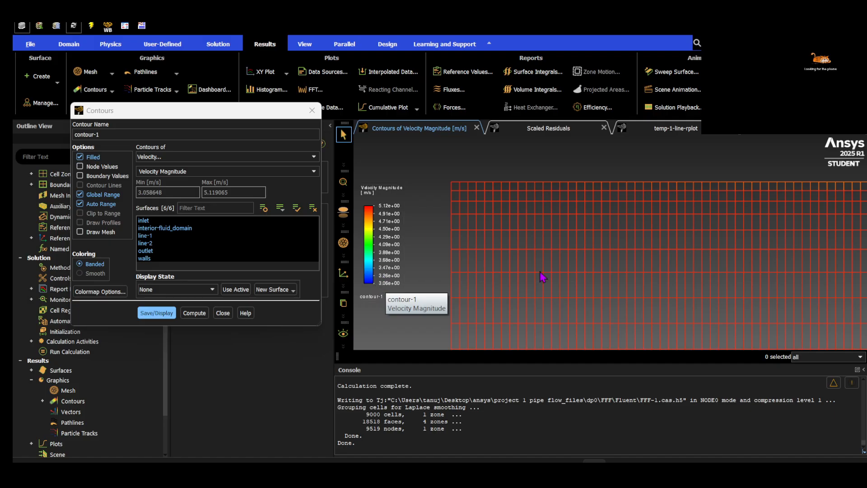
Switch to CFD-Post and examine the near-wall velocity gradient at the inlet's upper corner
click(618, 468)
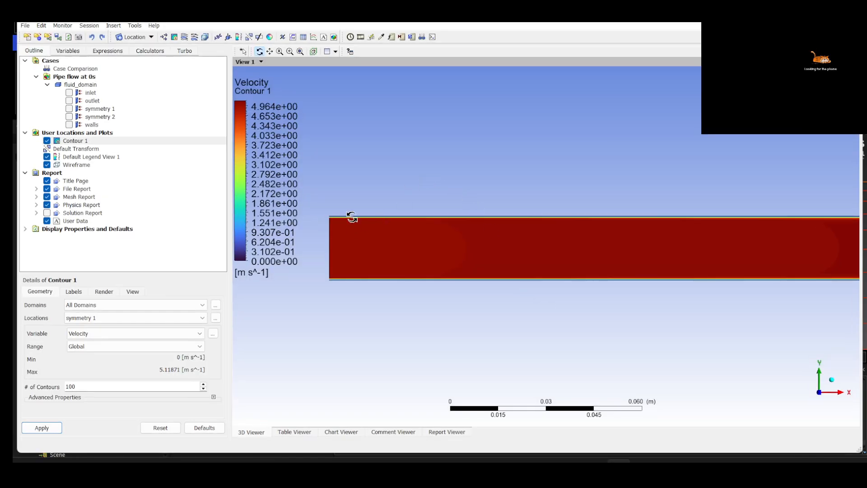
right_drag(331, 209, 352, 226)
right_drag(353, 168, 385, 203)
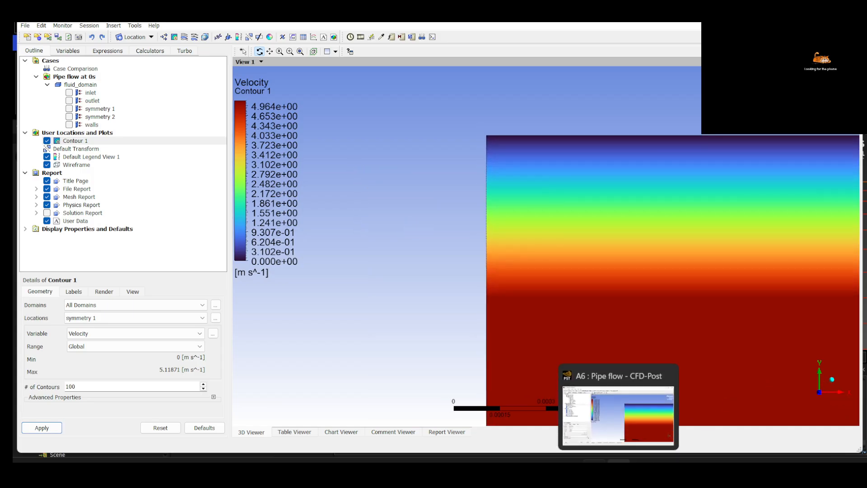
Switch to Fluent and change the inlet's velocity magnitude to a value below 1 m/s
click(594, 468)
click(312, 110)
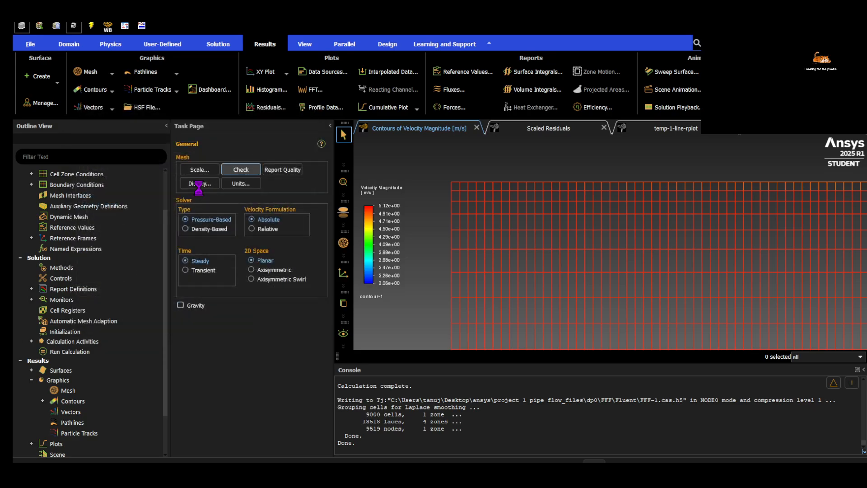
scroll(77, 239, up, 3)
click(31, 232)
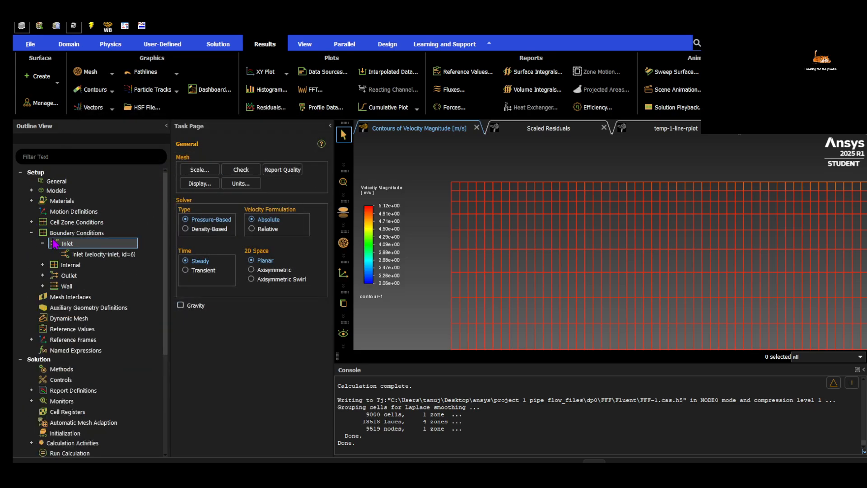
double_click(84, 255)
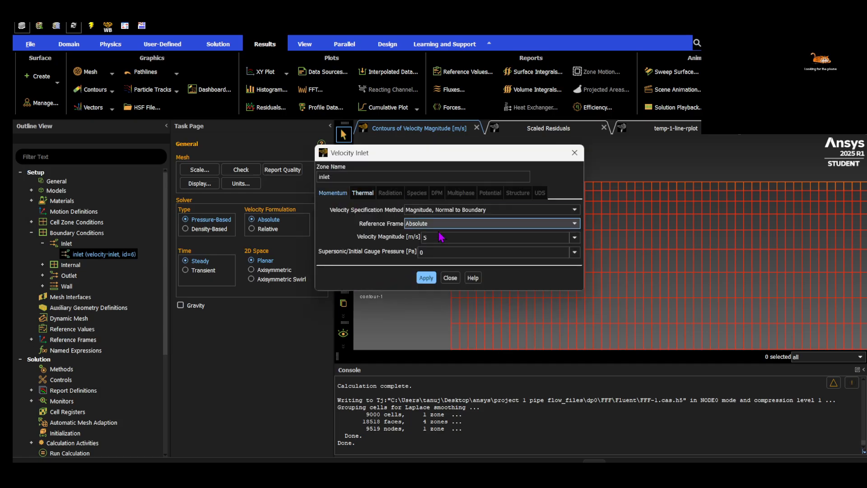
double_click(423, 238)
text(0.01)
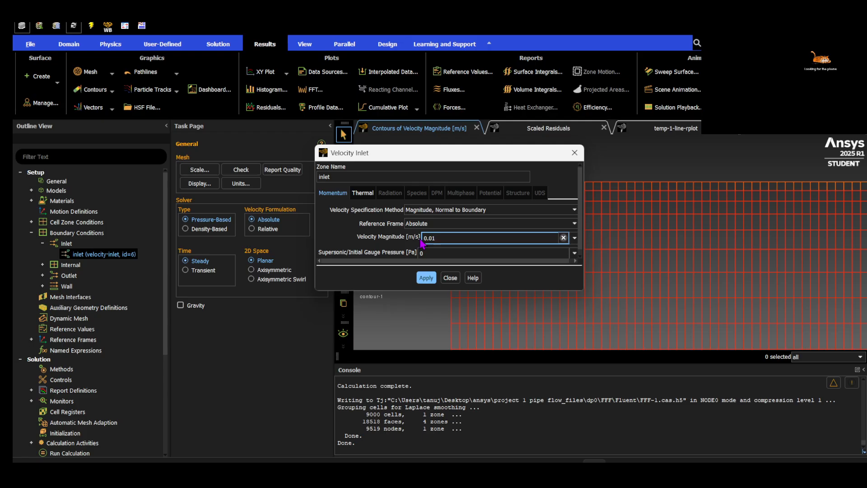
click(424, 278)
click(452, 278)
Review the temp-1-line plot and check the thermal conditions of the inlet and the walls
click(672, 128)
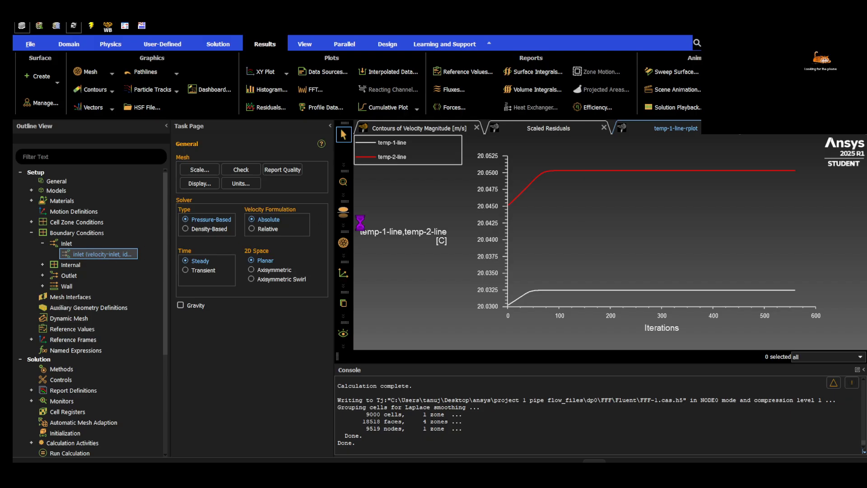
click(364, 194)
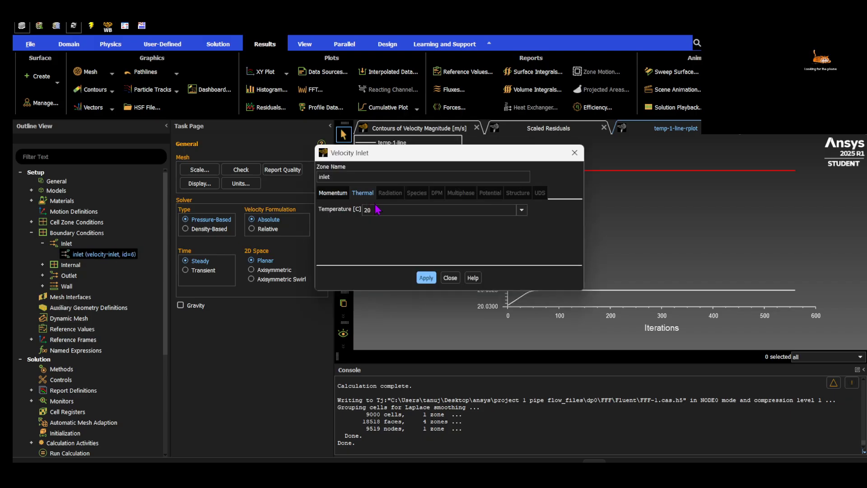
click(447, 276)
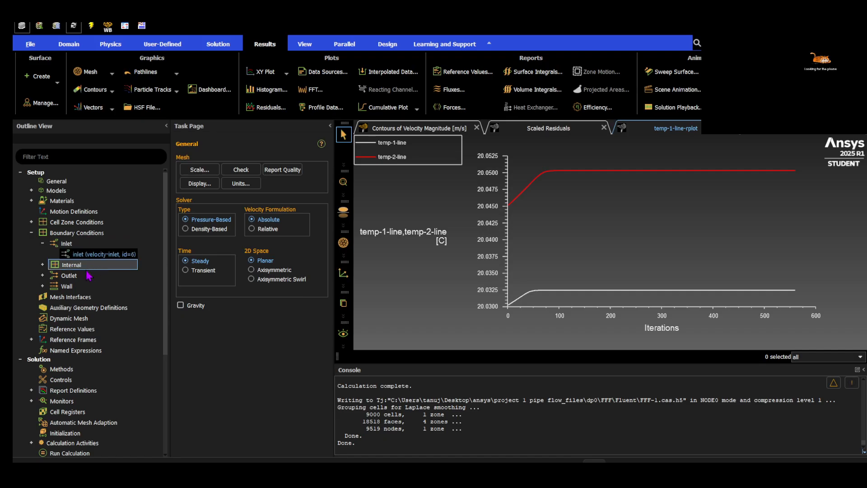
click(43, 286)
double_click(79, 297)
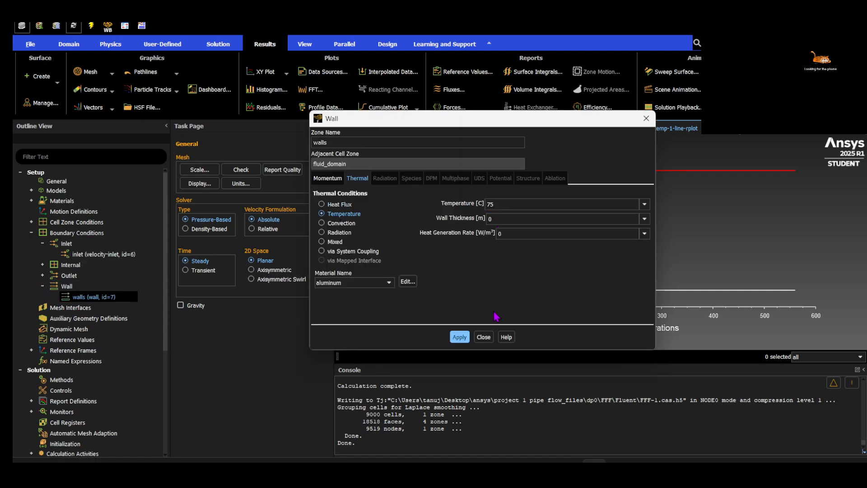
click(483, 337)
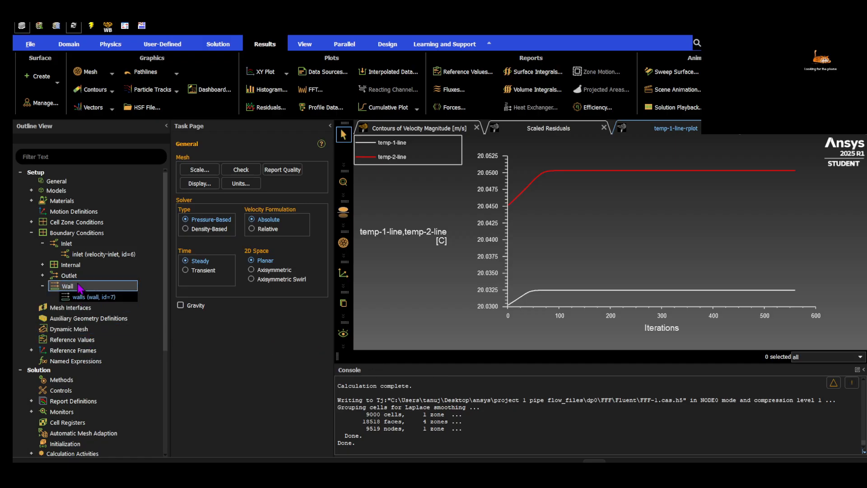
Reinitialize the solution with Standard Initialization and start the calculation
scroll(120, 388, down, 3)
click(103, 352)
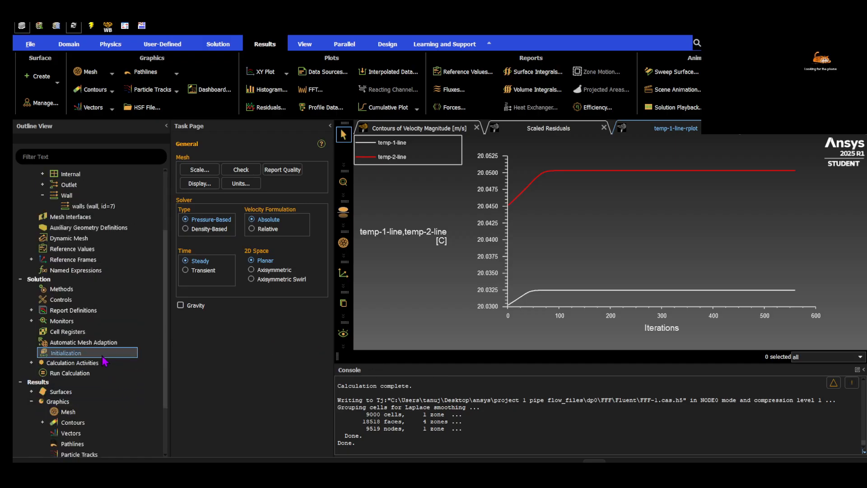
click(103, 353)
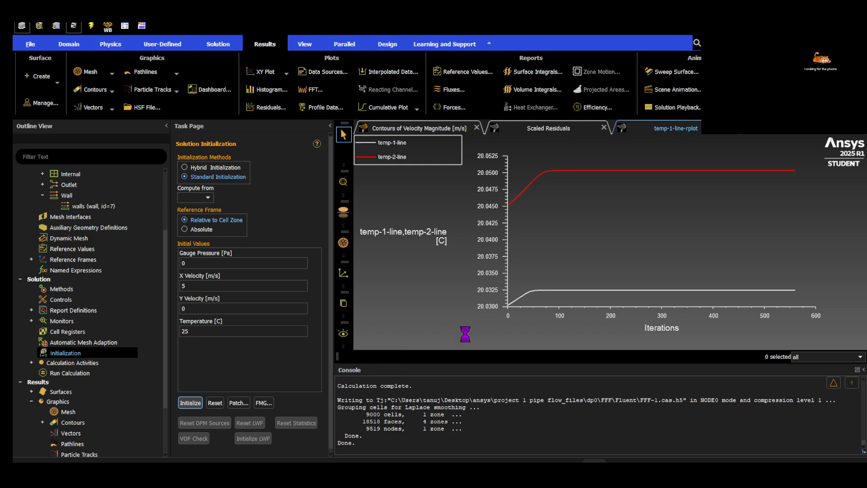
click(69, 373)
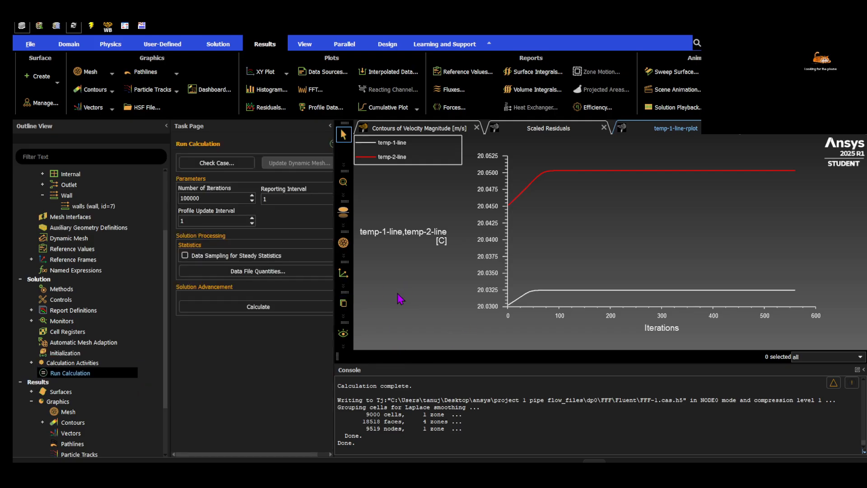
click(271, 305)
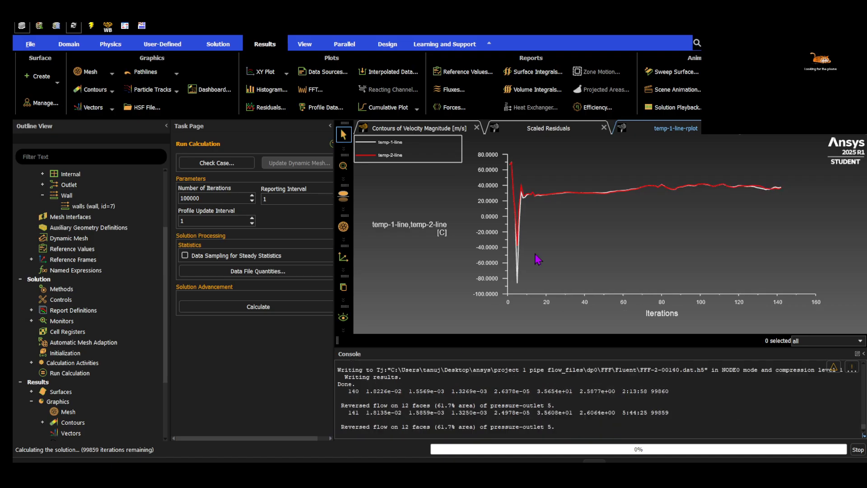
Monitor the running calculation by comparing the scaled residuals with the temp-1-line and temp-2-line temperature plot
click(563, 130)
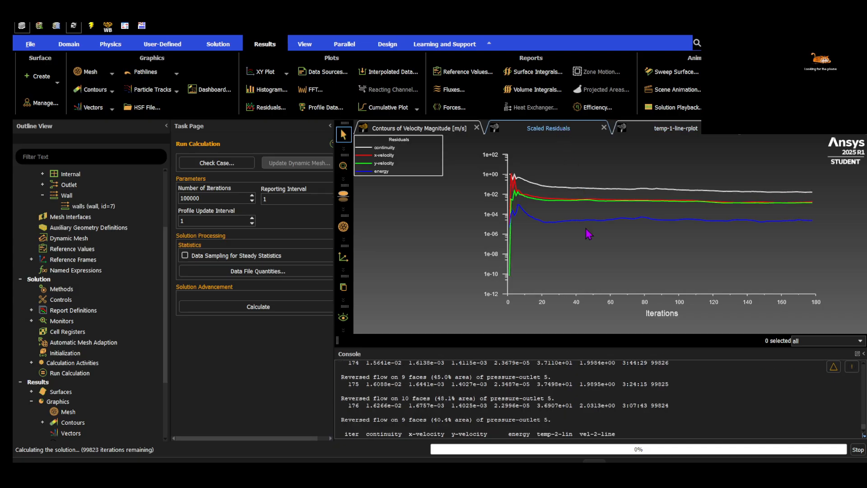
click(681, 129)
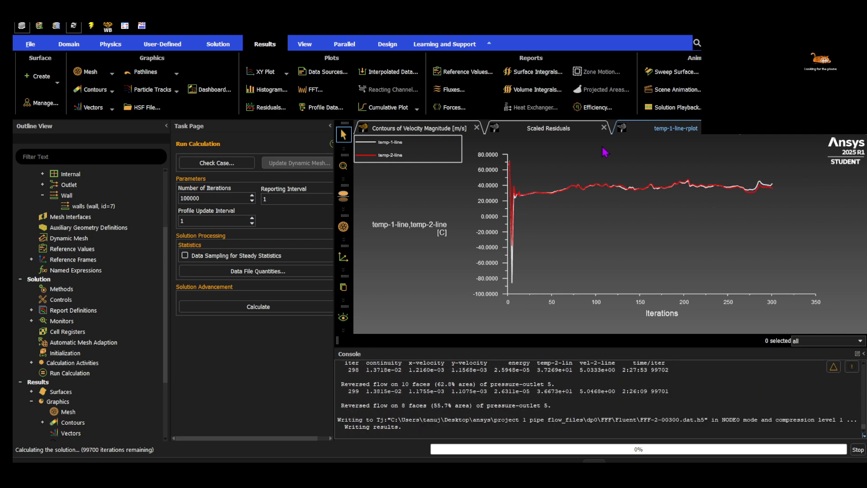
click(556, 129)
click(654, 127)
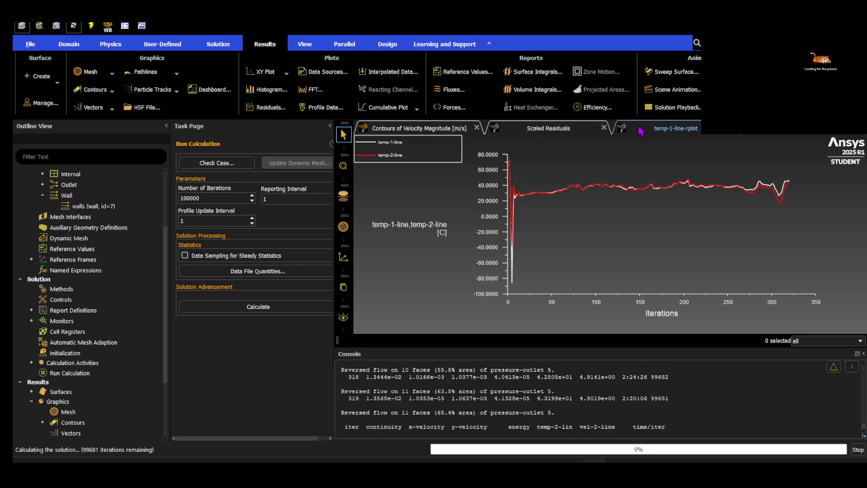
click(557, 133)
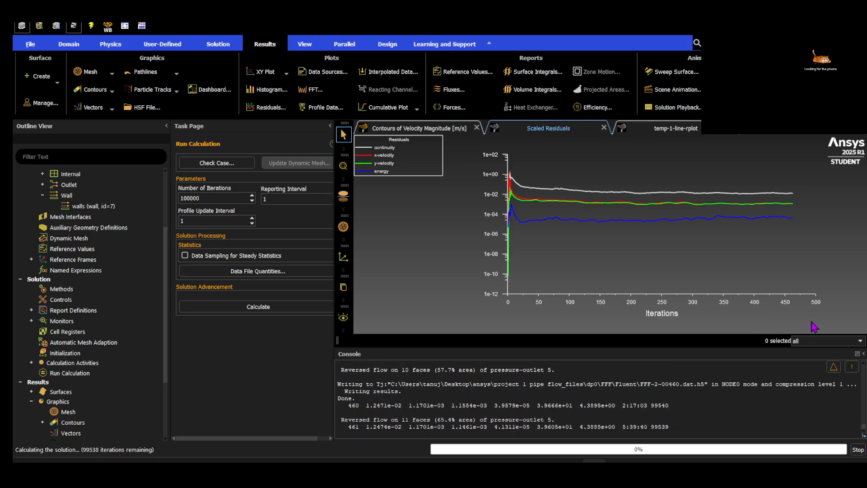
click(683, 131)
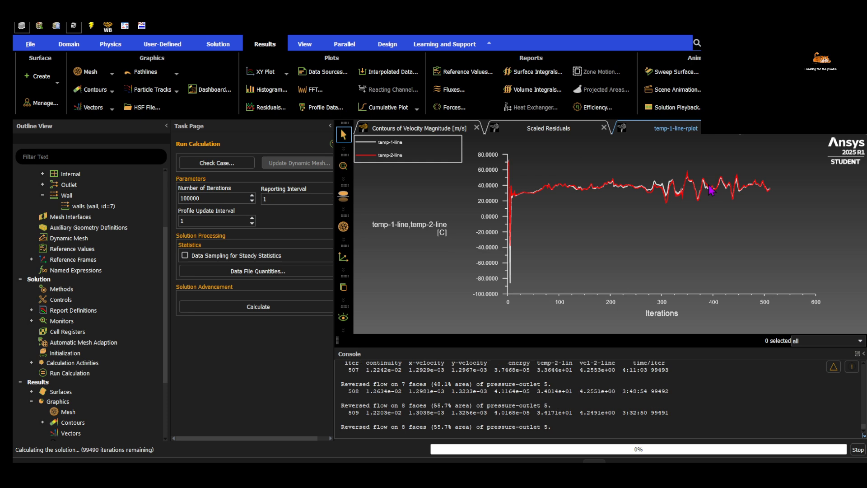
Stop the calculation and set the inlet's velocity magnitude to 0.1 m/s
click(862, 448)
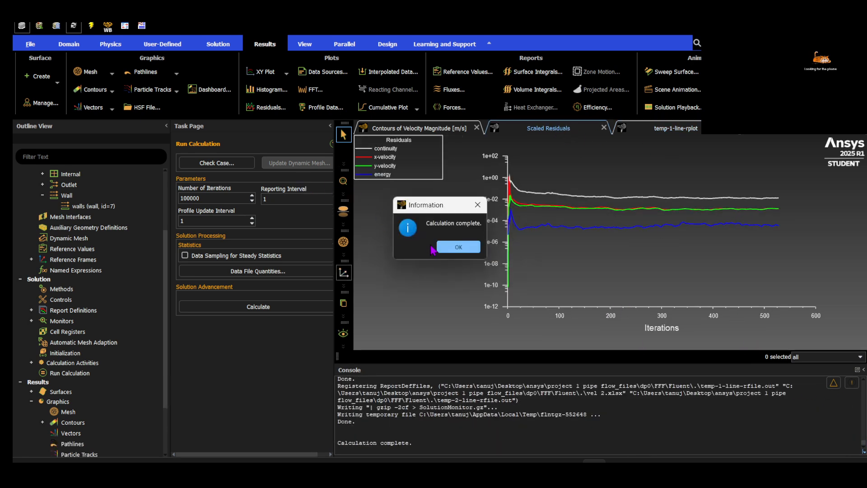
click(438, 247)
scroll(66, 204, up, 1)
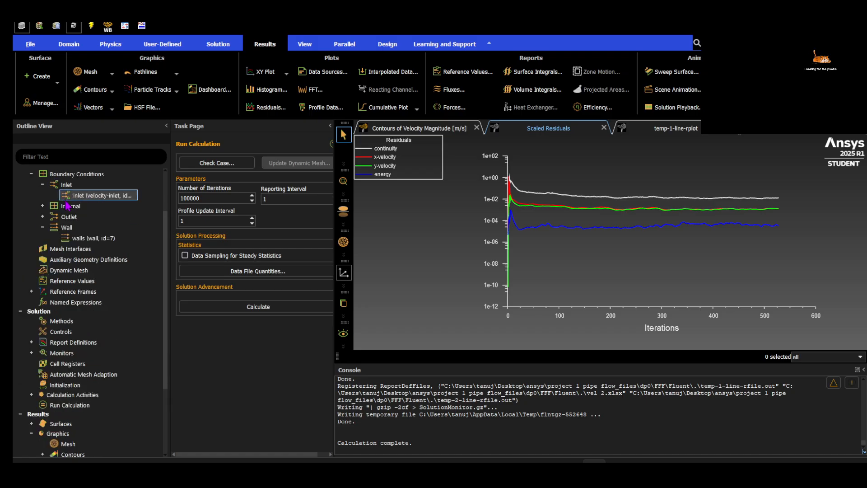
double_click(134, 197)
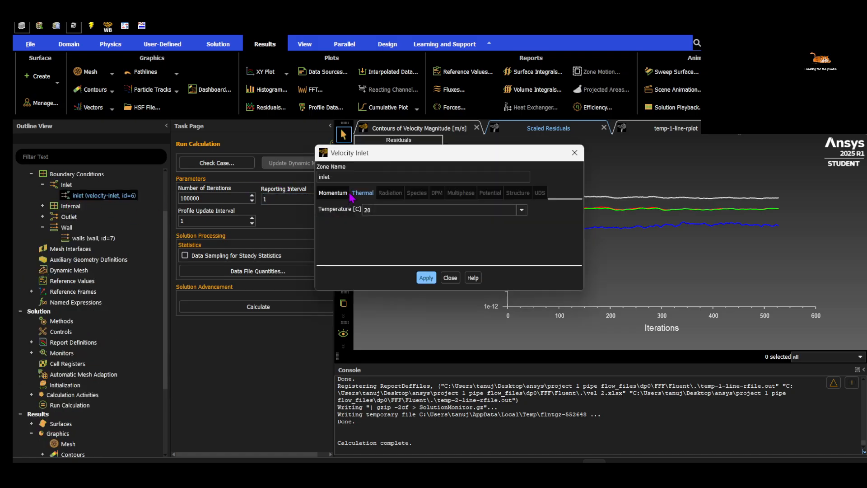
click(335, 193)
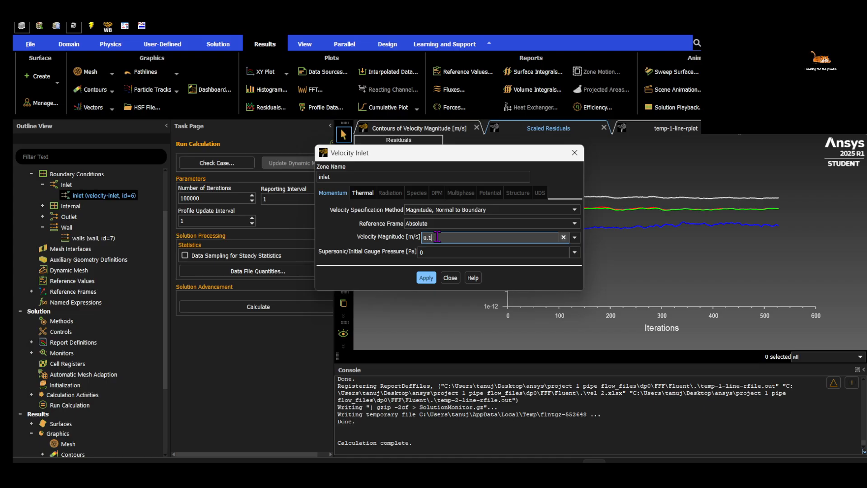
click(426, 277)
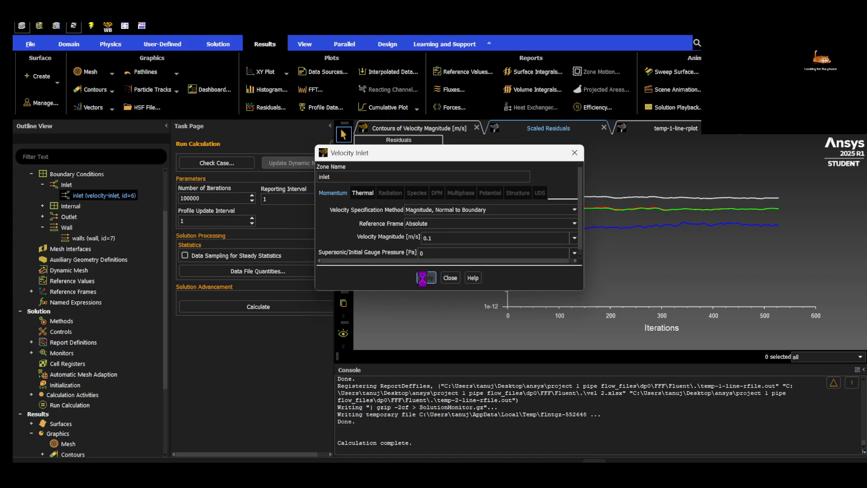
click(450, 277)
Reinitialize the solution, discarding the current data, and start the calculation with the changed inlet velocity
scroll(549, 408, up, 3)
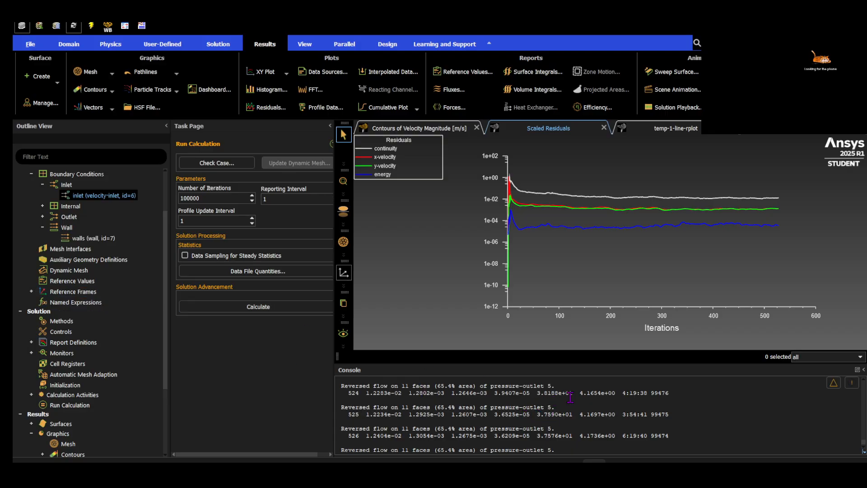
click(66, 384)
click(190, 402)
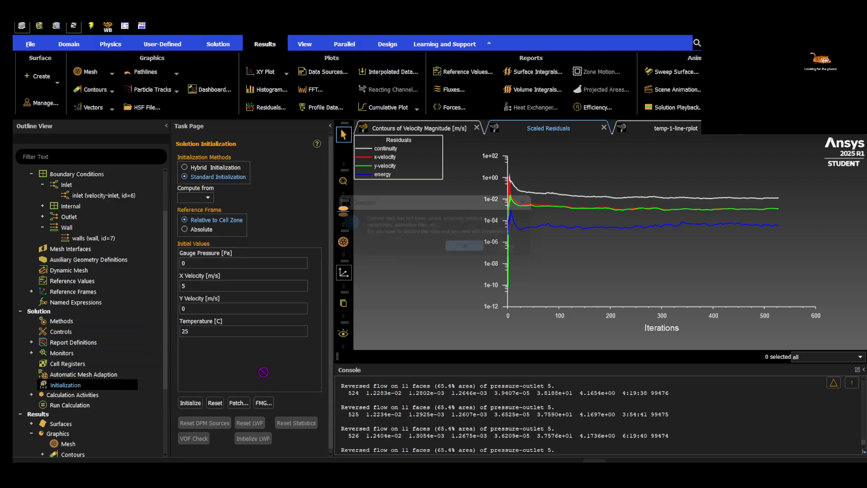
click(473, 251)
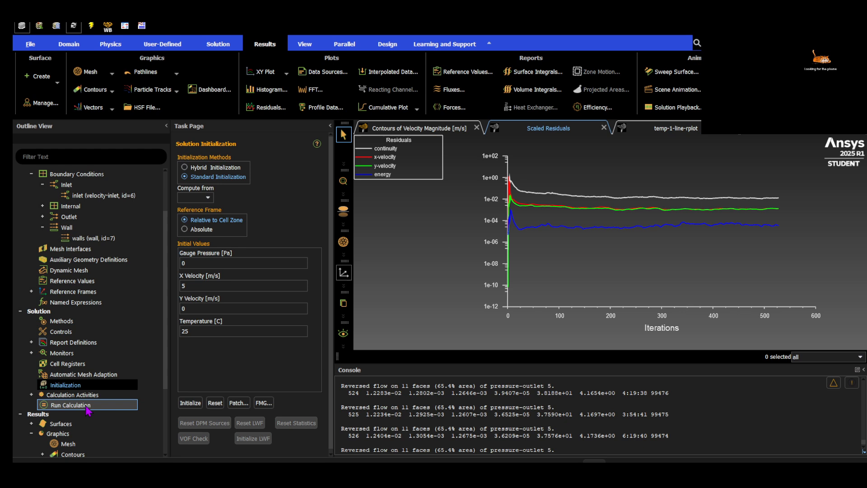
click(70, 404)
click(208, 306)
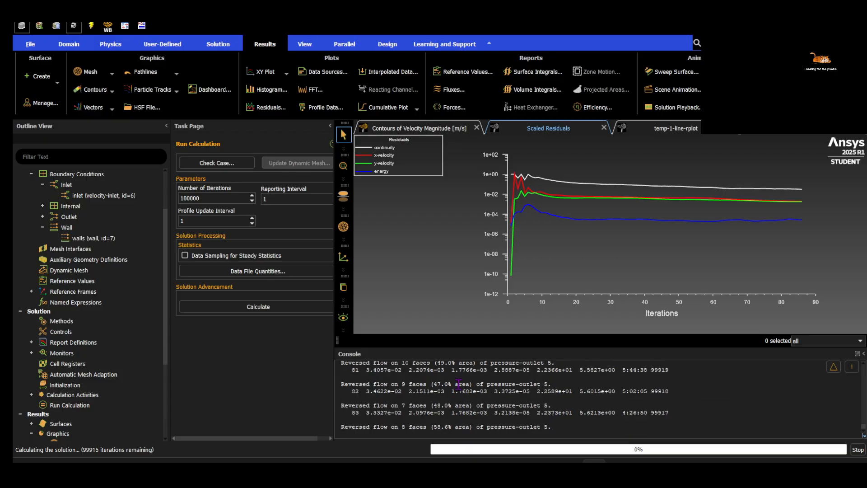
Check the line temperature plot and the temp-2-line console readings, and end the calculation
click(699, 128)
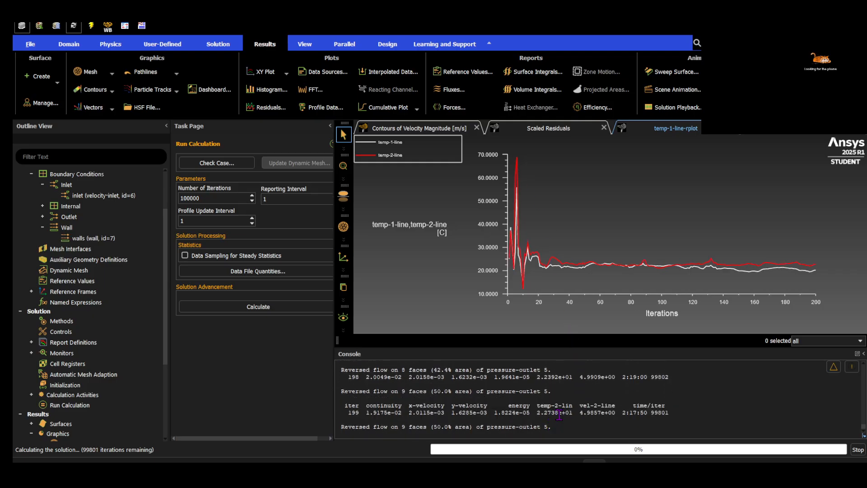
drag(551, 412, 560, 413)
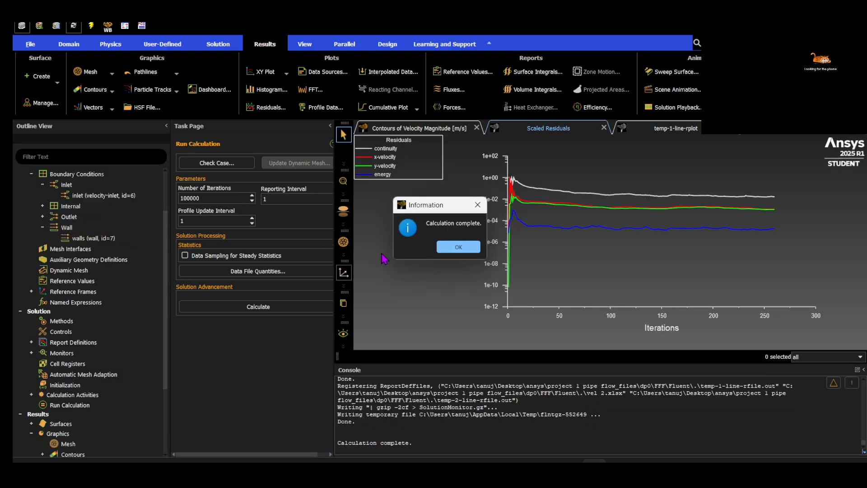
click(458, 247)
Set the inlet's velocity magnitude to 0.25 m/s and apply it
double_click(104, 195)
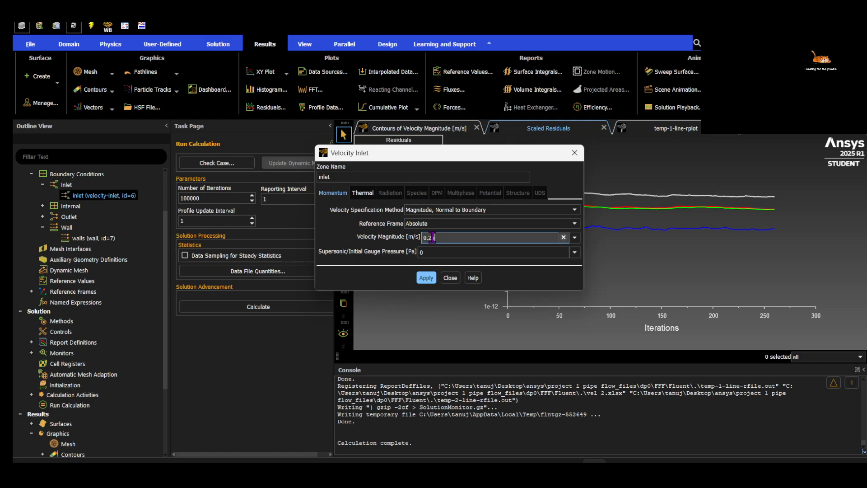
click(425, 277)
click(451, 278)
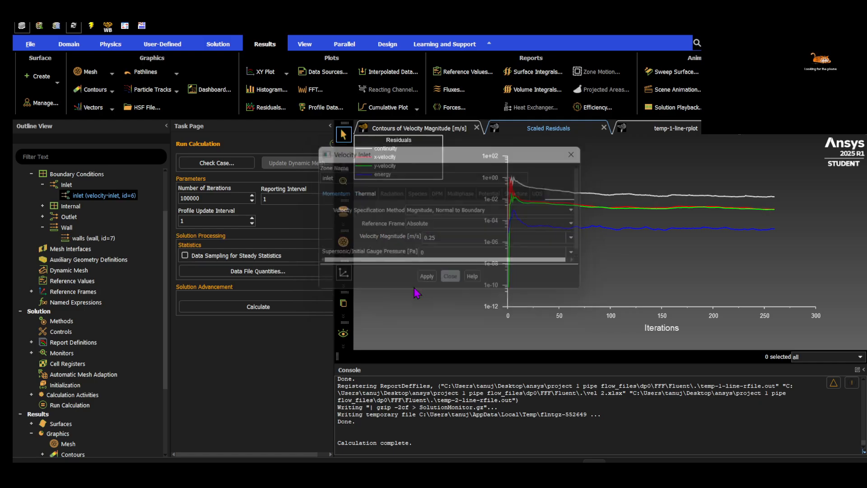
Reinitialize the solution with standard initialization and start the calculation for the 0.25 m/s inlet velocity
click(85, 406)
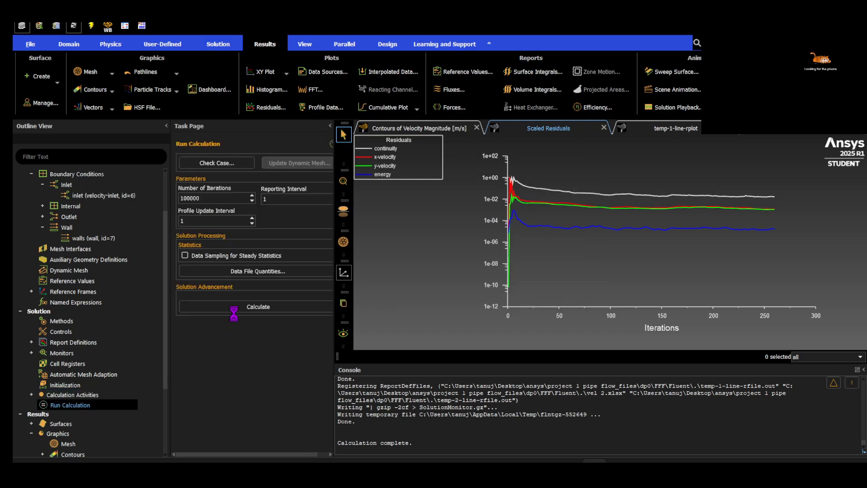
click(97, 385)
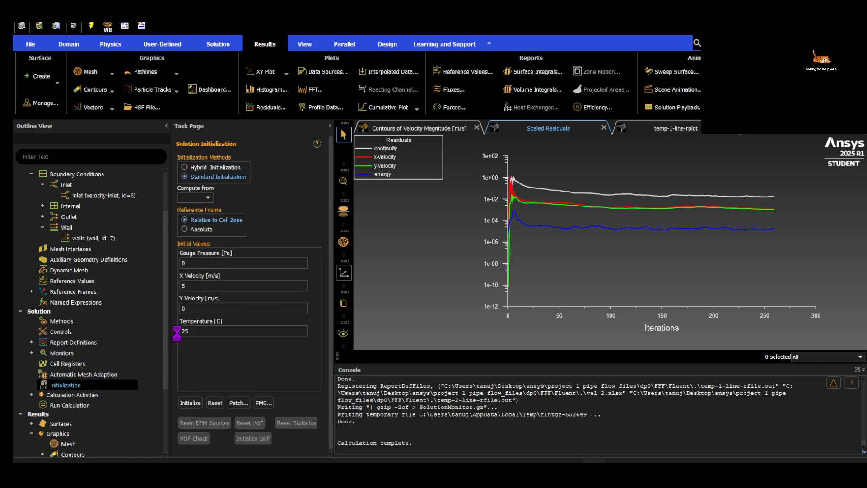
click(189, 332)
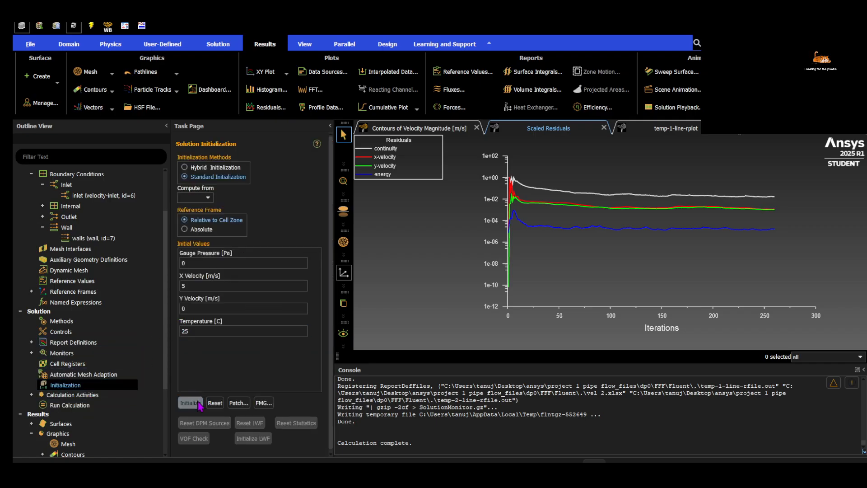
click(71, 405)
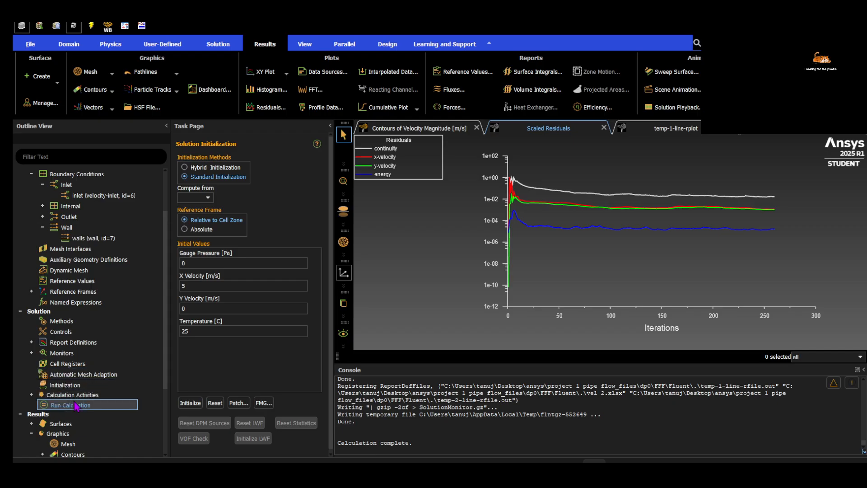
click(284, 306)
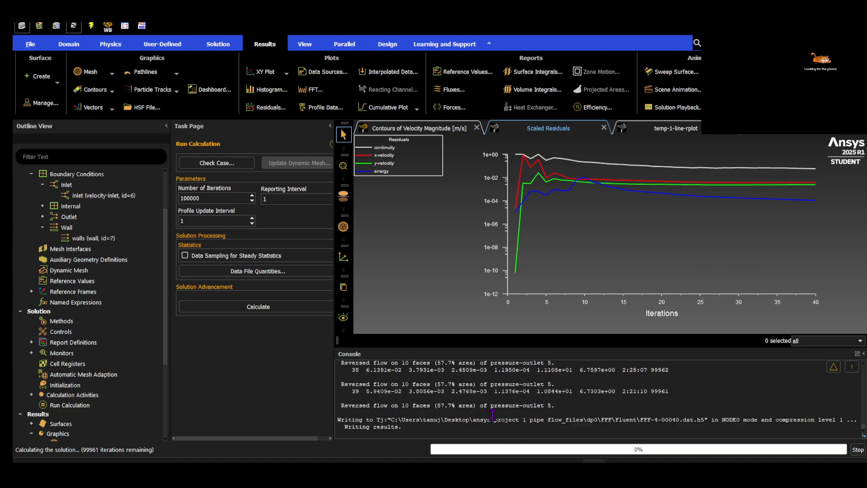
Check the temp-1-line and temp-2-line temperature plot and stop the calculation
click(684, 129)
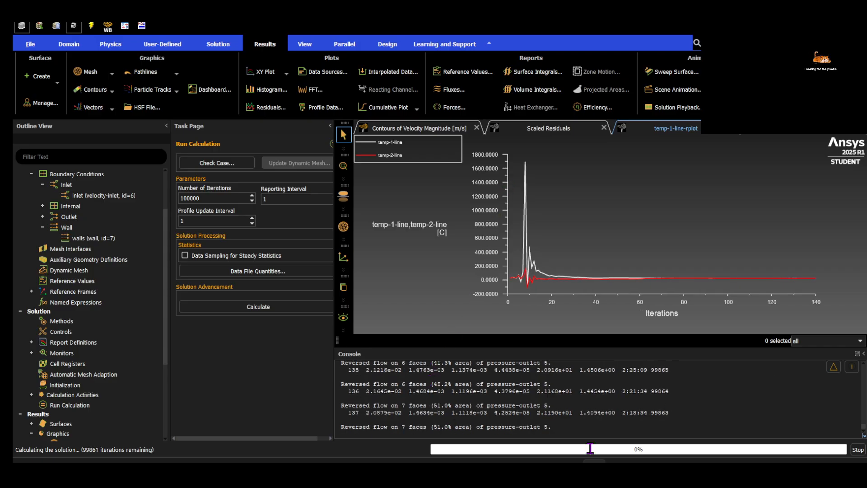
click(858, 449)
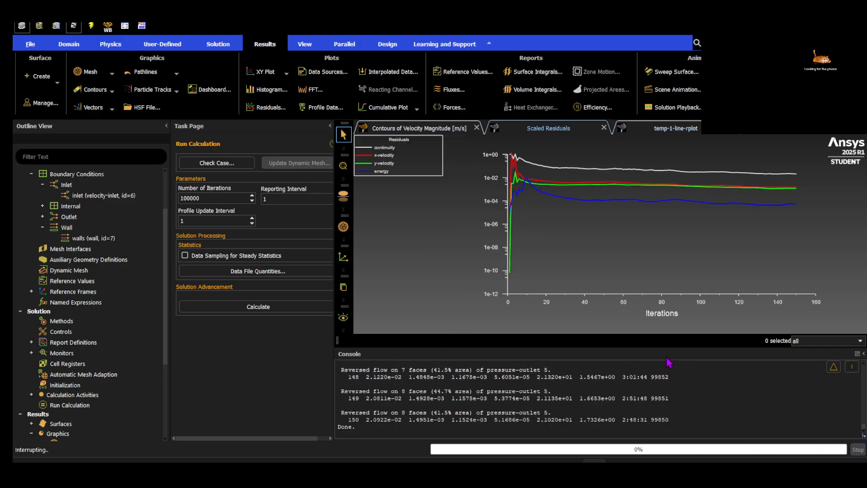
click(447, 248)
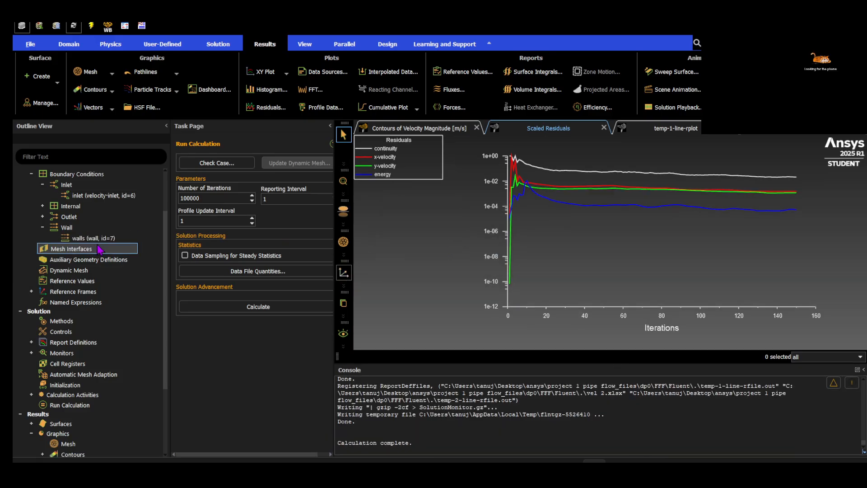
Set the inlet's velocity magnitude to 0.75 m/s and apply it
double_click(103, 195)
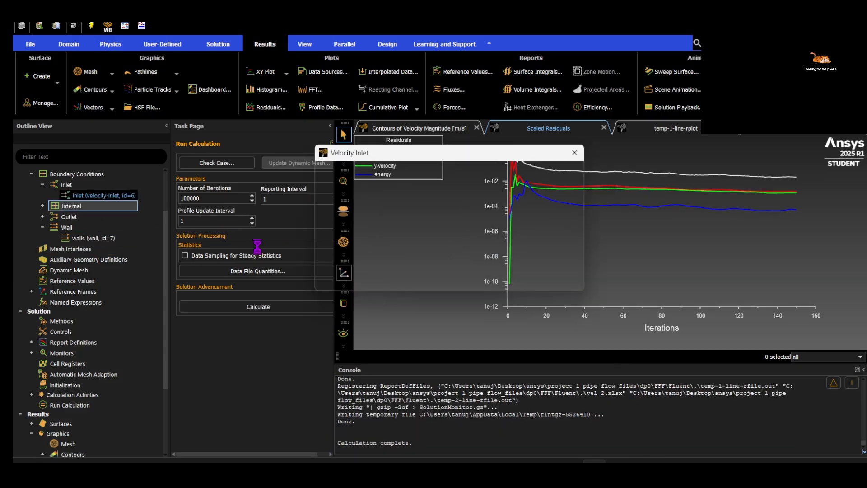
click(437, 235)
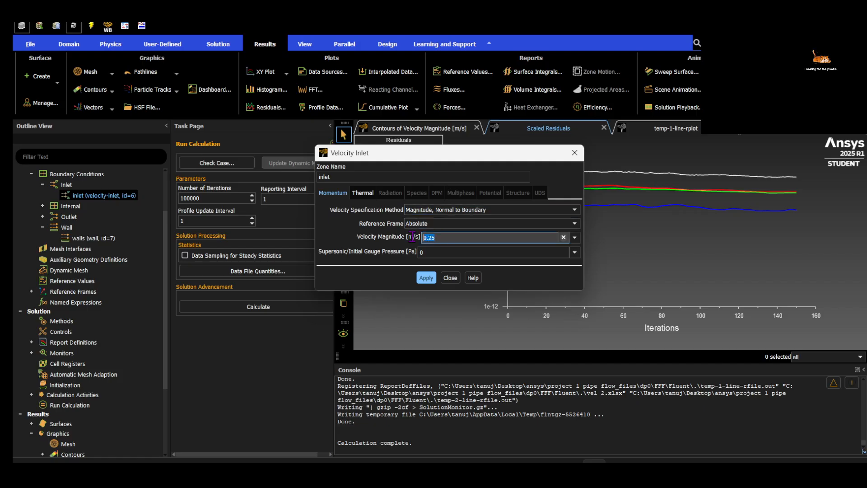
text(0.75)
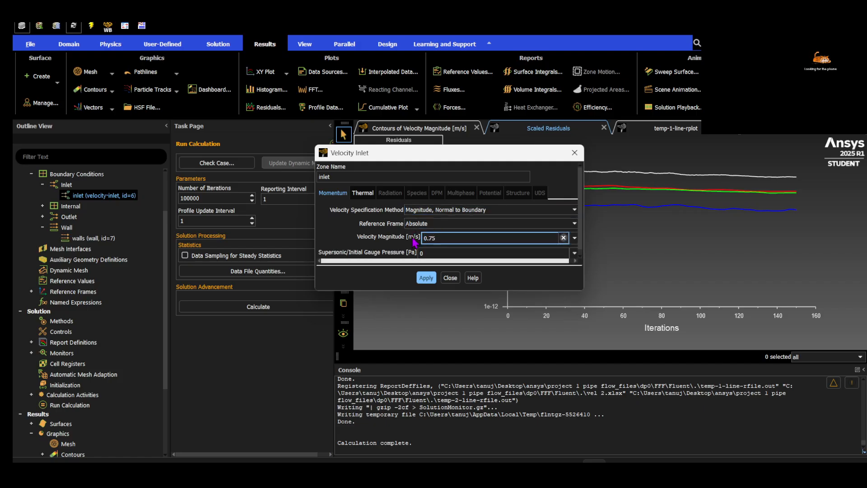
click(426, 277)
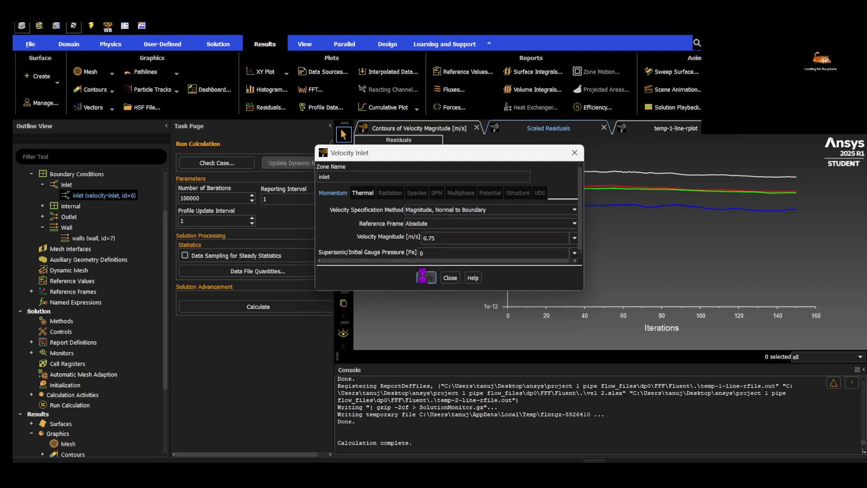
click(450, 278)
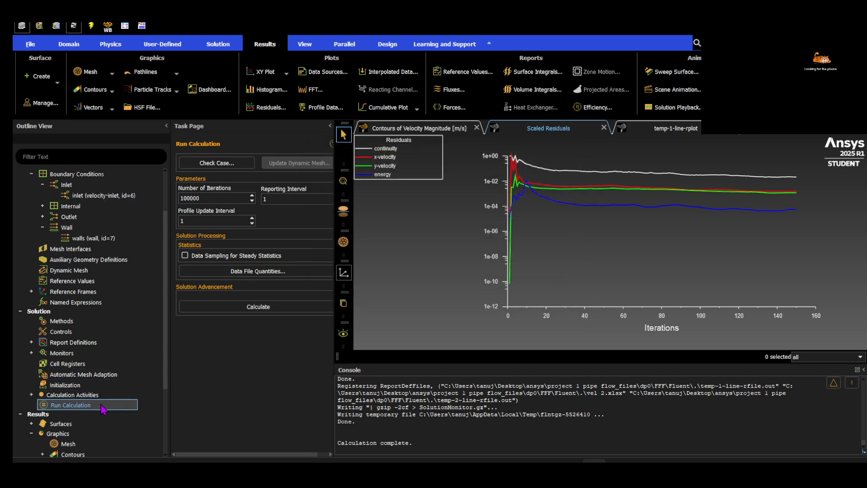
click(106, 386)
click(212, 308)
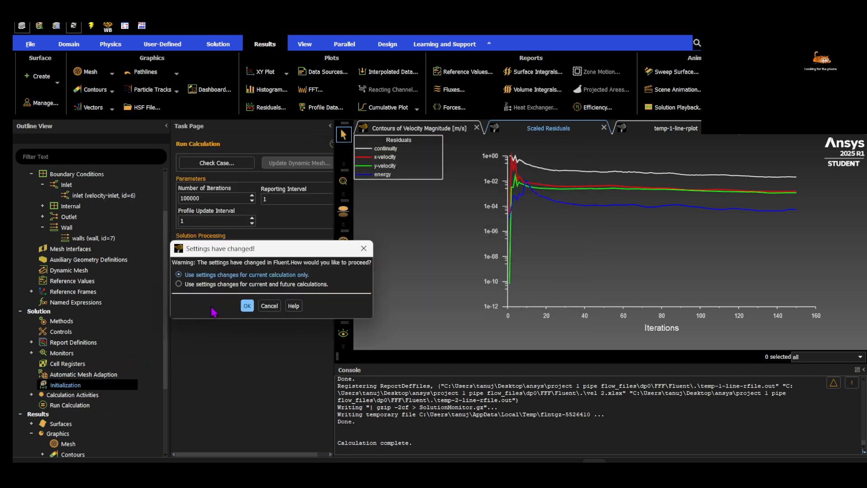
click(247, 306)
click(83, 405)
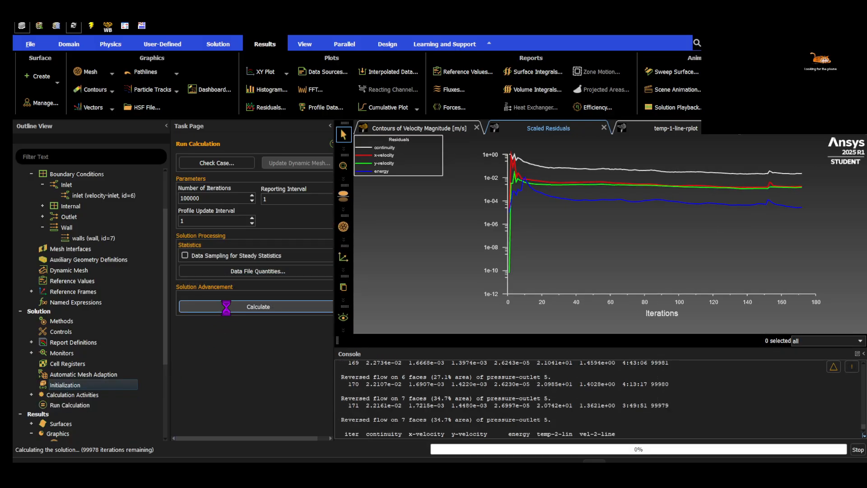
click(856, 449)
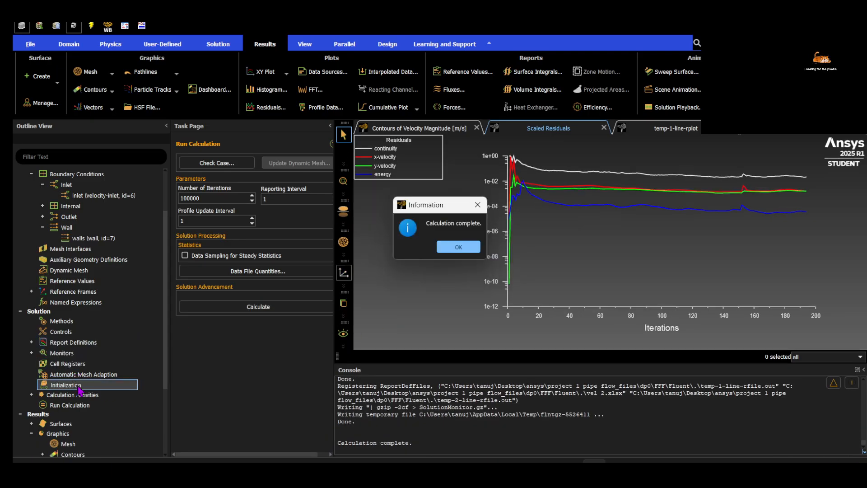
click(465, 248)
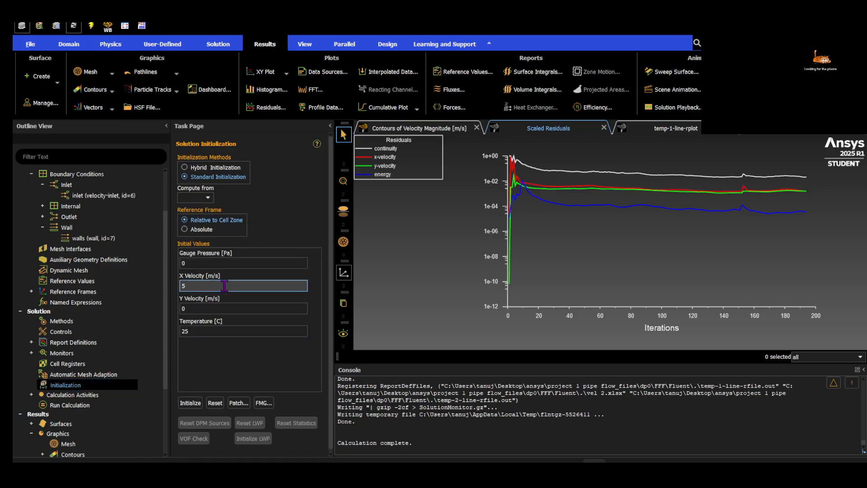
Reinitialize the solution, discarding the unsaved data, and start the calculation for the 0.75 m/s inlet velocity
click(196, 402)
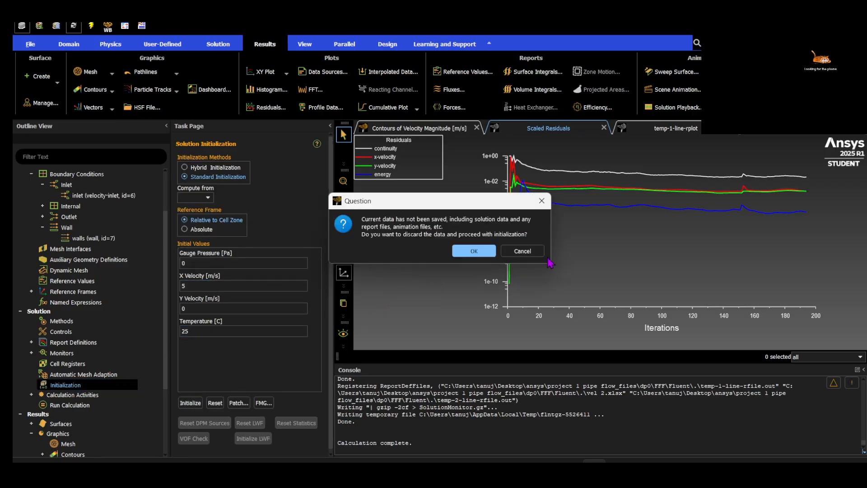
click(486, 253)
click(104, 405)
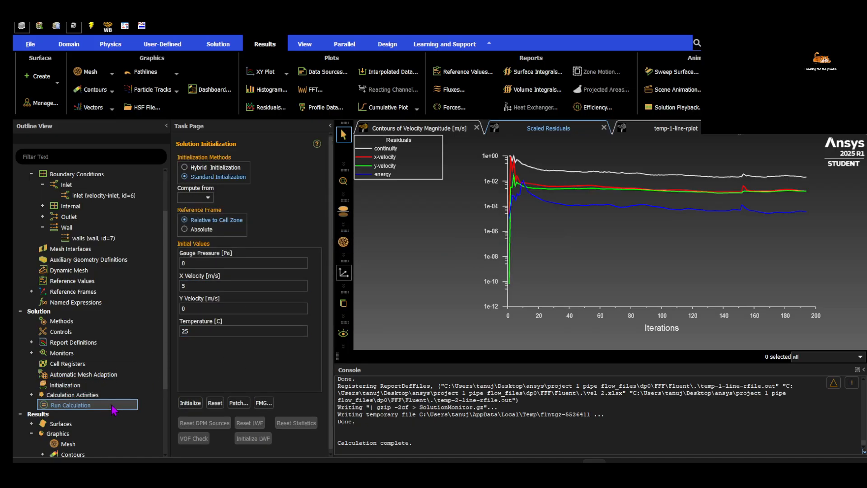
click(252, 306)
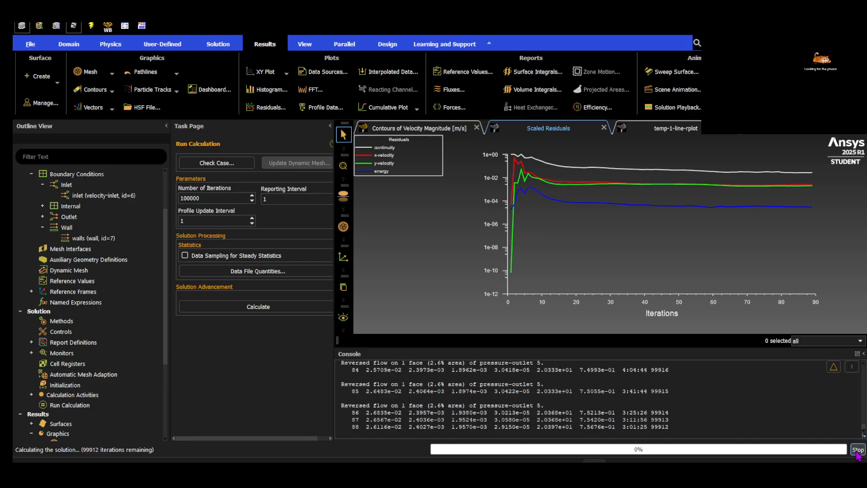
Compare the line temperature plot with the scaled residuals while the calculation runs
click(662, 131)
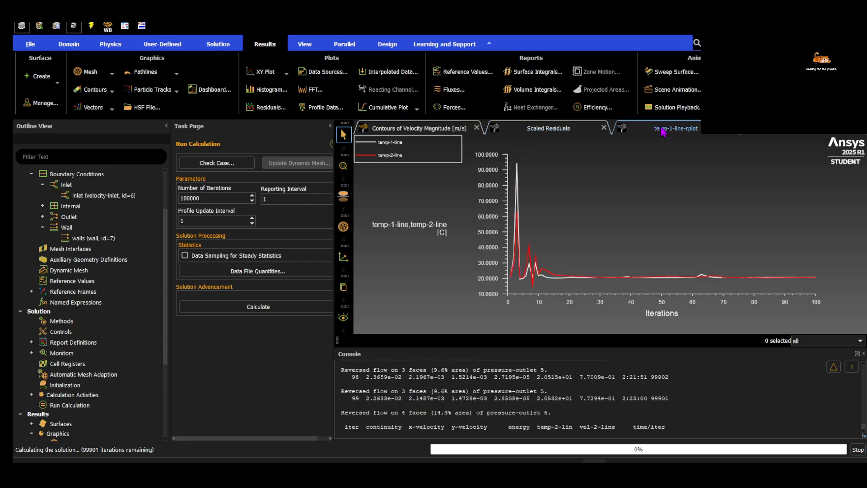
click(552, 131)
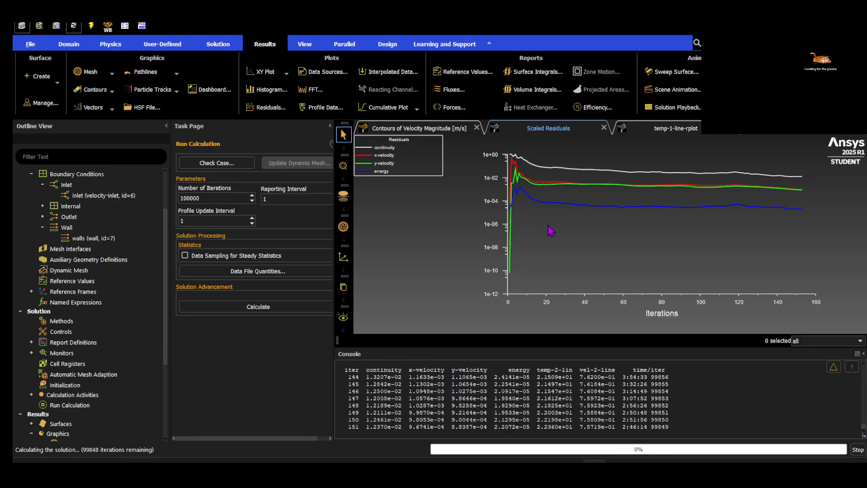
click(655, 129)
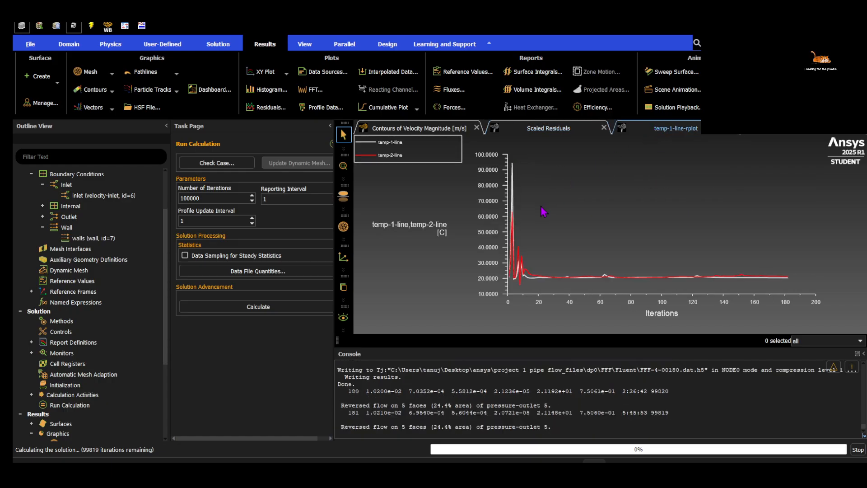
Stop the calculation and review the last iterations' temp-2-line and vel-2-line readings in the console
click(859, 446)
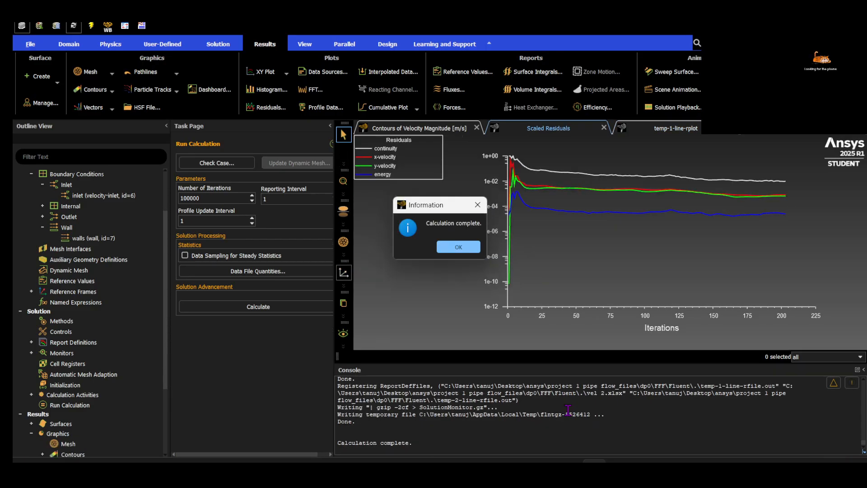
click(474, 246)
scroll(548, 431, up, 5)
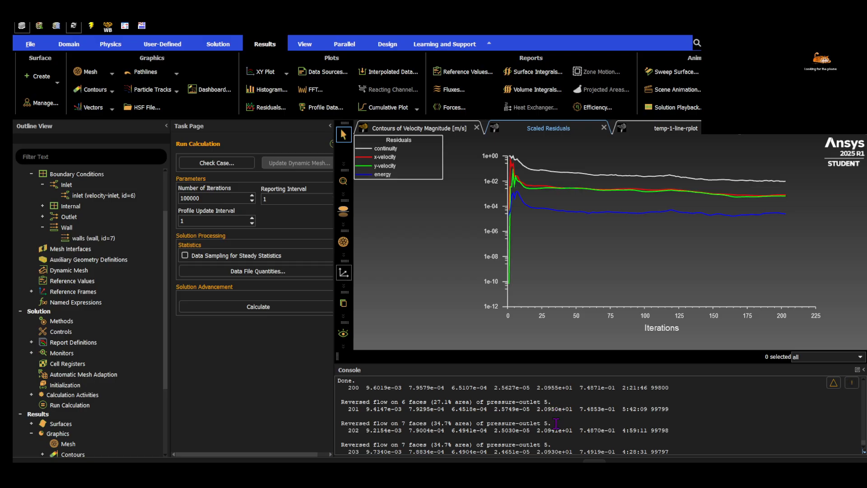
scroll(537, 407, up, 4)
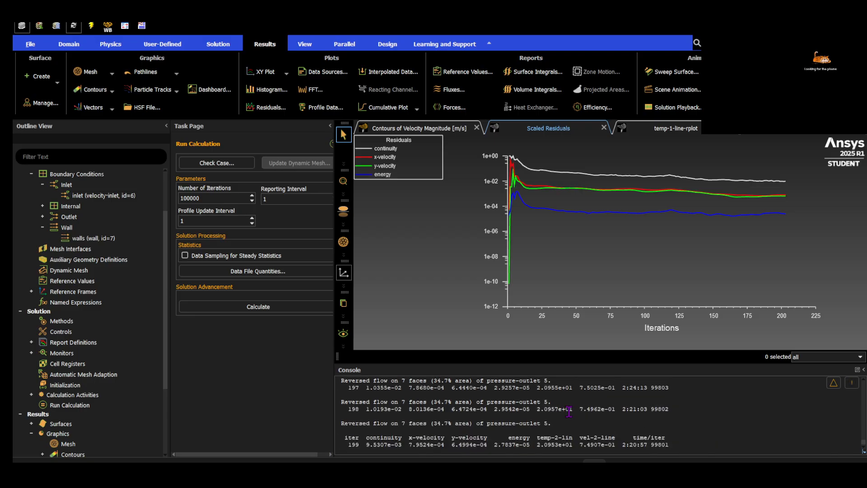
Set the inlet's velocity magnitude to 1.5 m/s and apply it
double_click(99, 195)
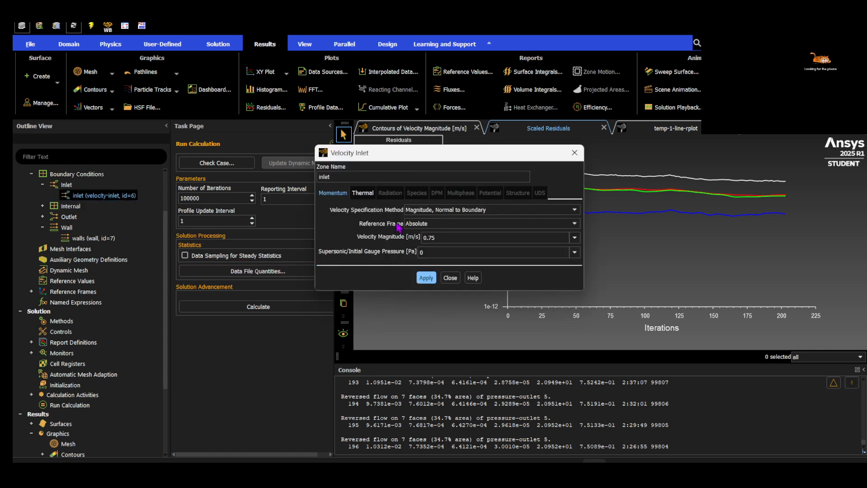
double_click(451, 233)
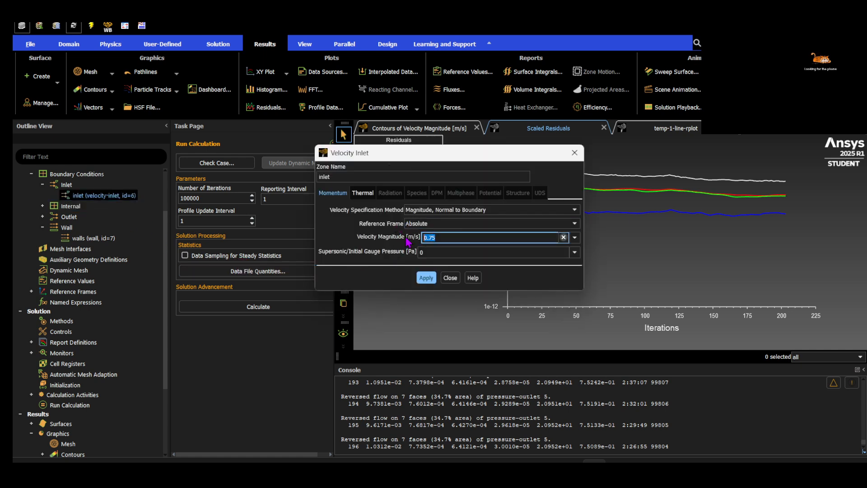
text(1)
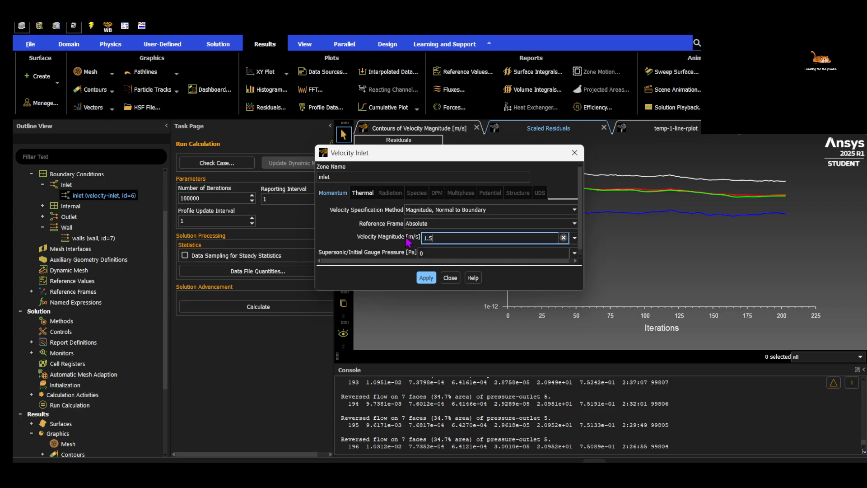
click(426, 278)
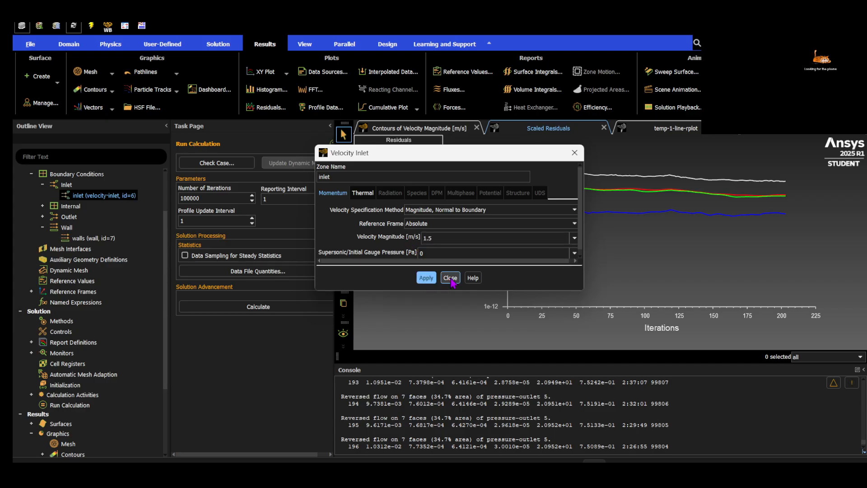
click(450, 278)
Reinitialize the solution, discarding the current data, and start the calculation for the 1.5 m/s inlet velocity
click(66, 385)
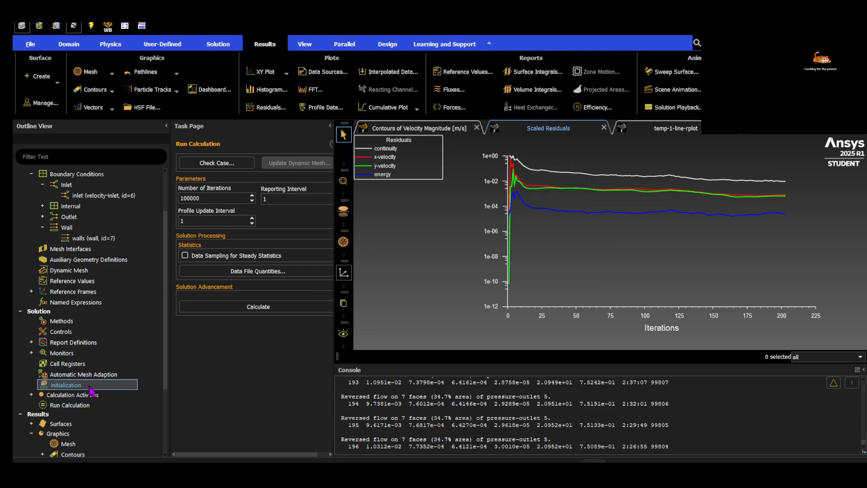
click(190, 402)
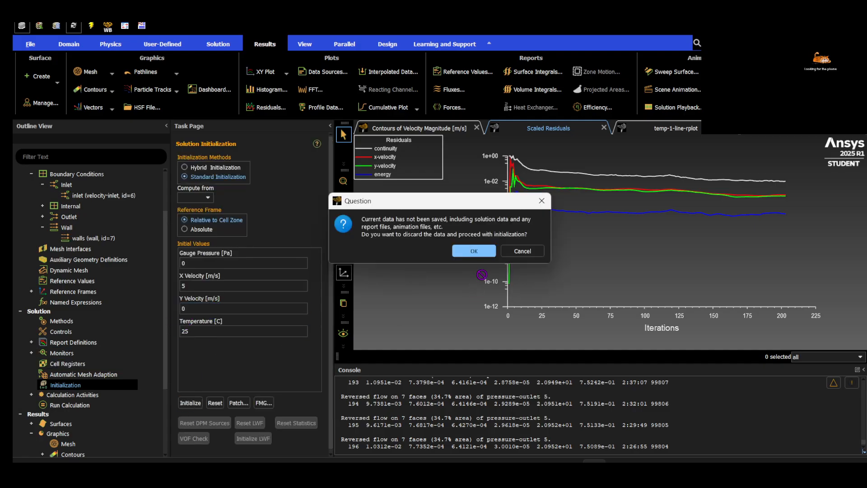
click(475, 253)
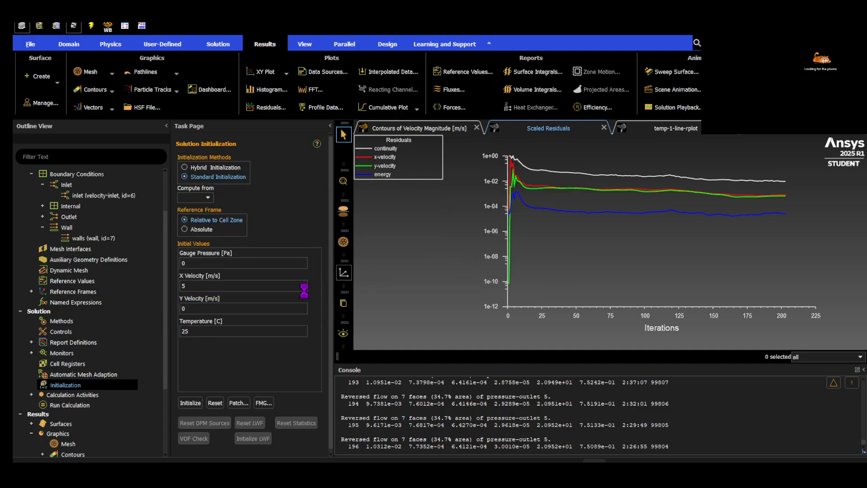
click(99, 406)
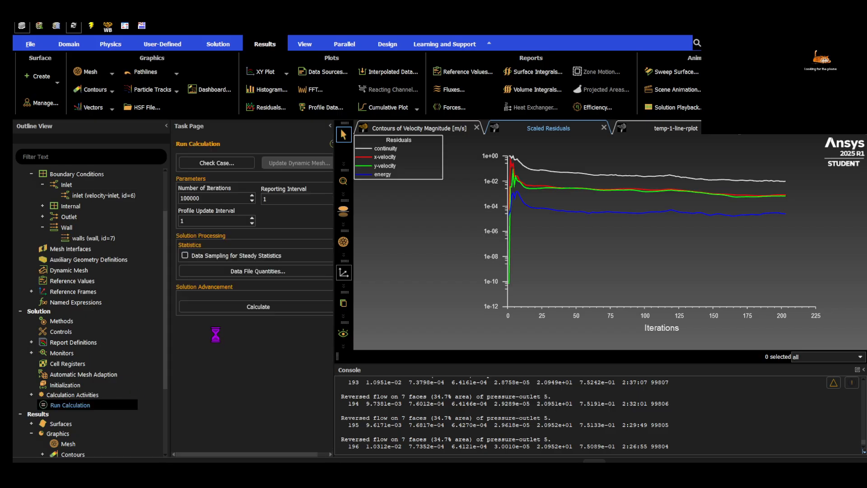
click(223, 310)
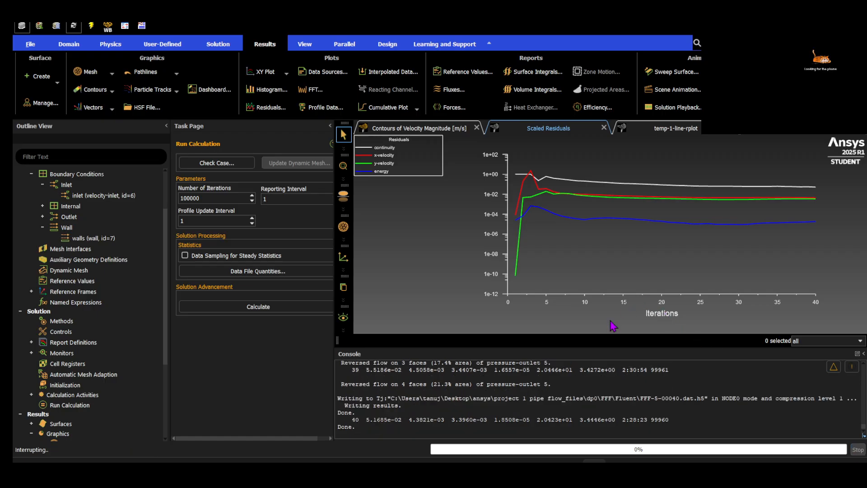
Review the last iterations' readings in the console and resume the calculation
click(458, 247)
scroll(476, 416, up, 2)
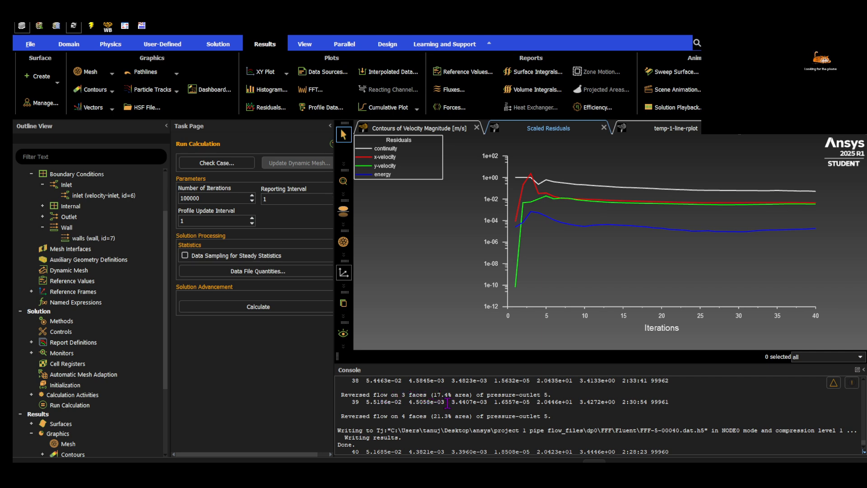
scroll(426, 394, down, 2)
click(292, 308)
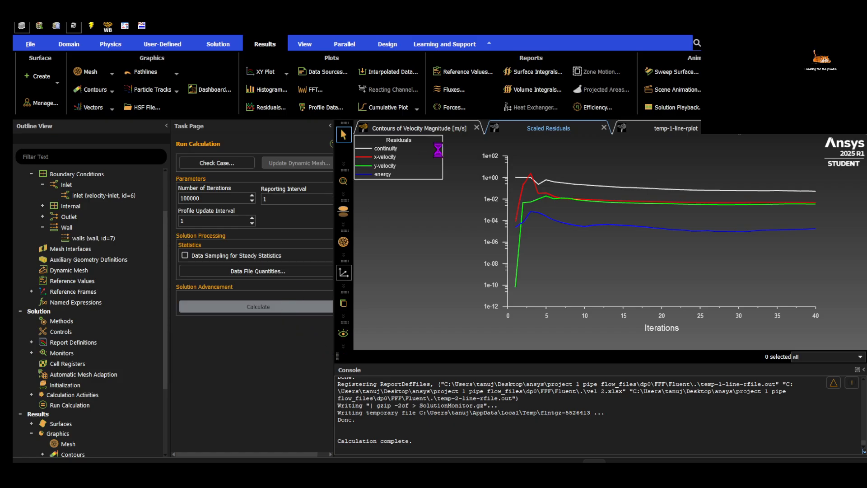
Examine the temp-1-line and temp-2-line temperature plot during the run and stop the calculation
click(644, 127)
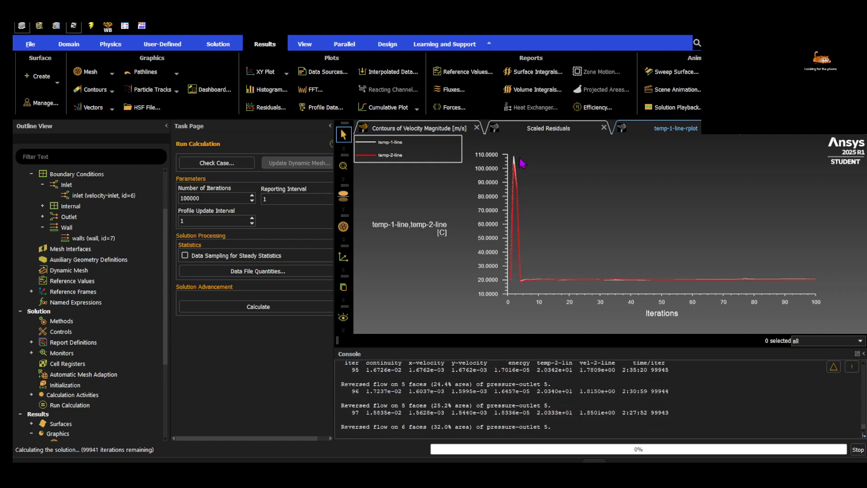
click(857, 450)
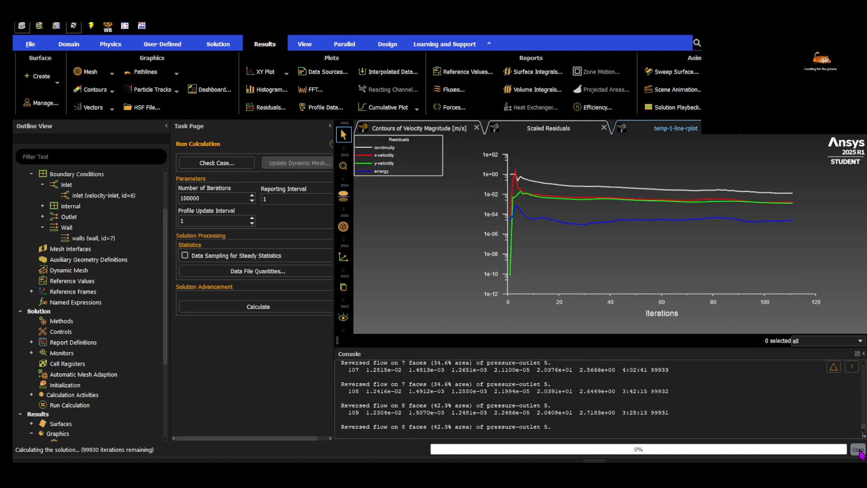
click(458, 247)
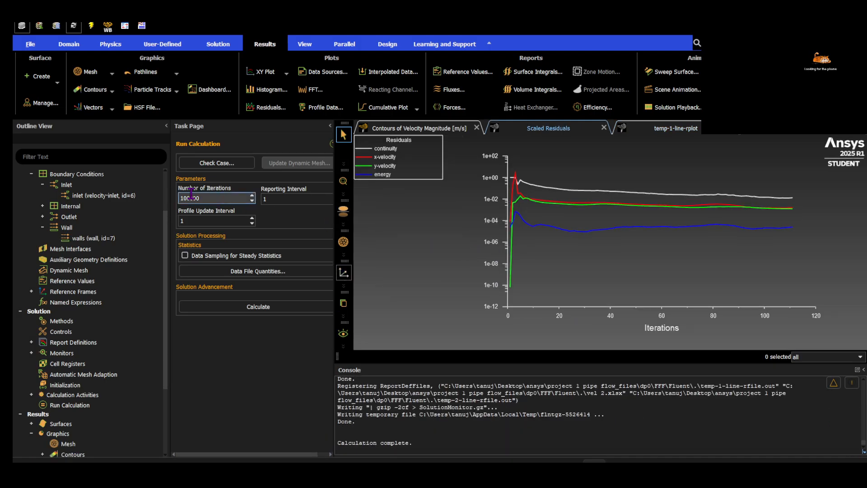
Set the inlet's velocity magnitude to 2.5 m/s and apply it
click(111, 197)
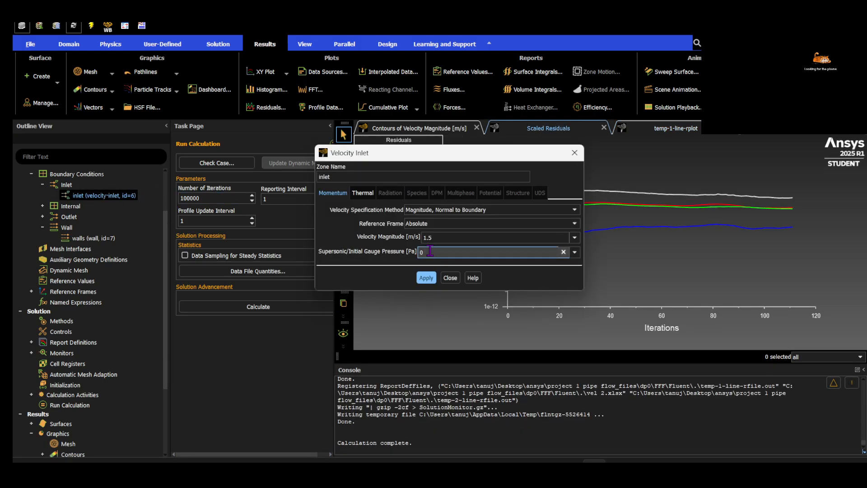
drag(441, 237, 419, 235)
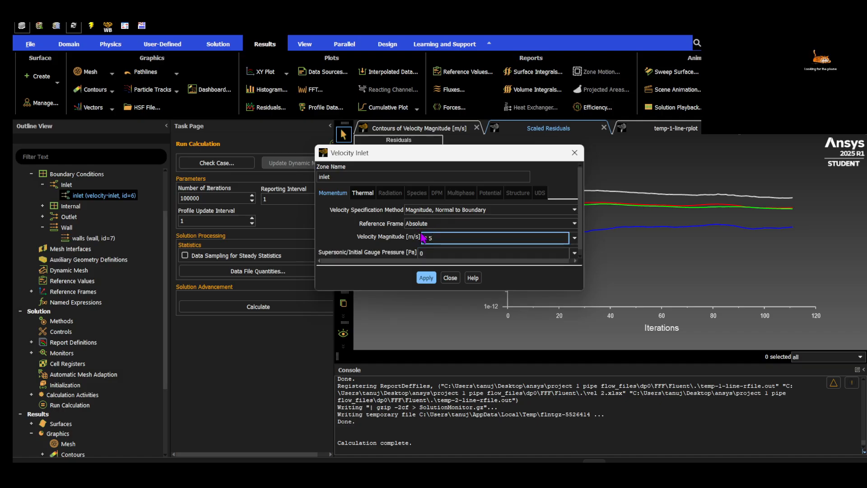
click(366, 195)
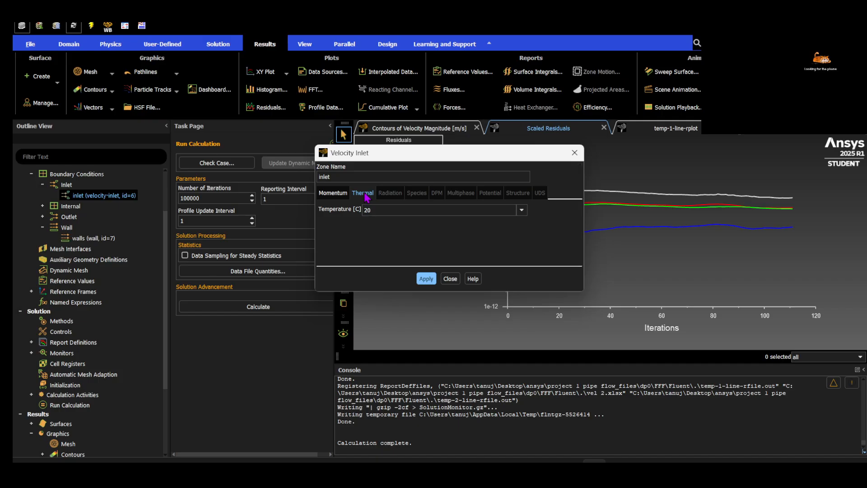
click(333, 193)
click(426, 279)
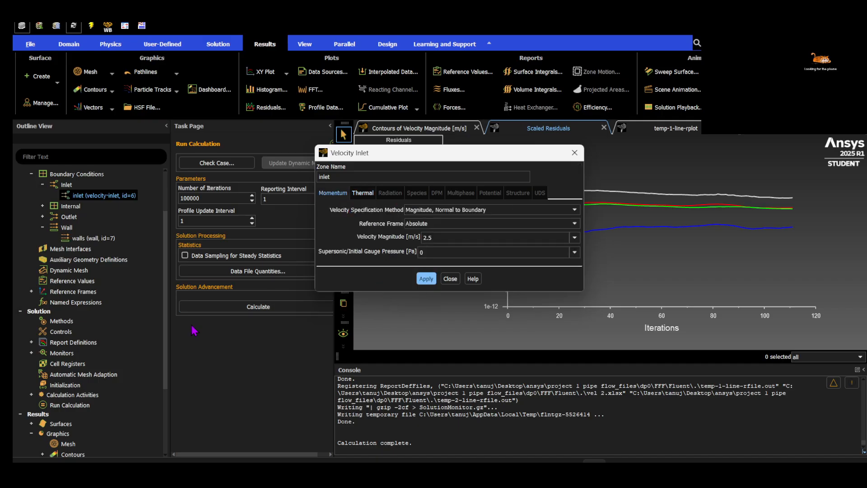
click(450, 279)
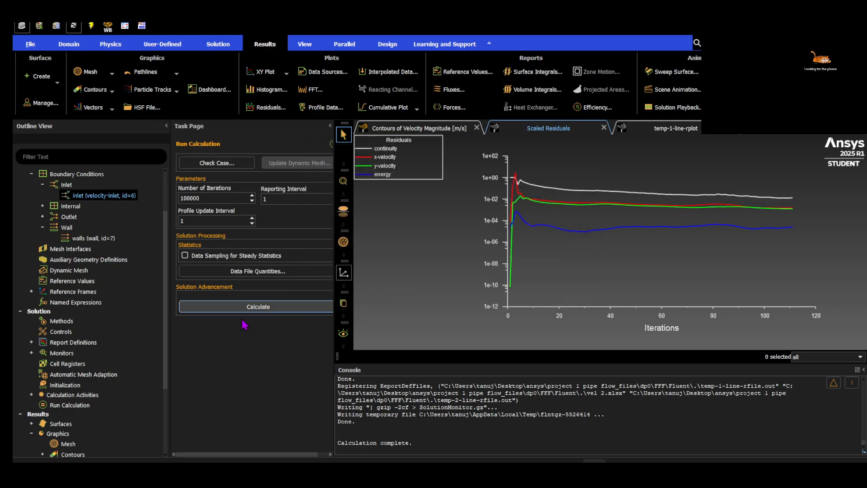
Set the initial temperature to 20 °C and compute the standard initialization values from the inlet
click(67, 385)
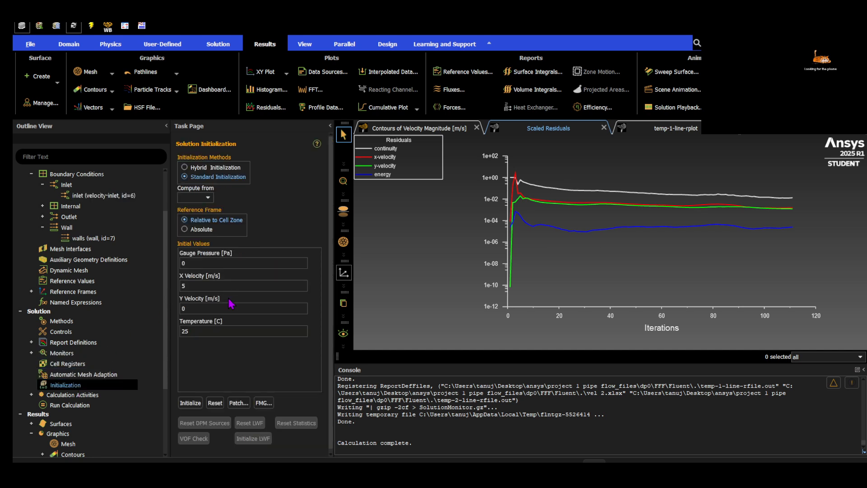
click(193, 398)
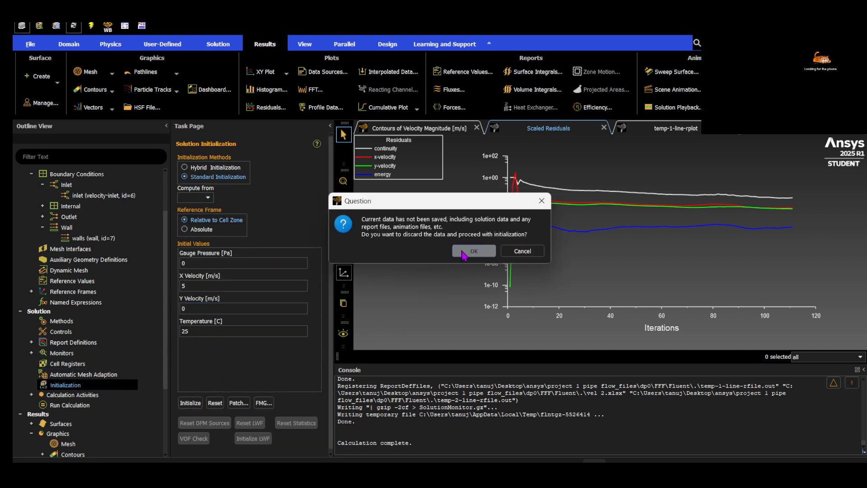
click(441, 279)
click(198, 330)
key(BackSpace)
text(0)
click(203, 199)
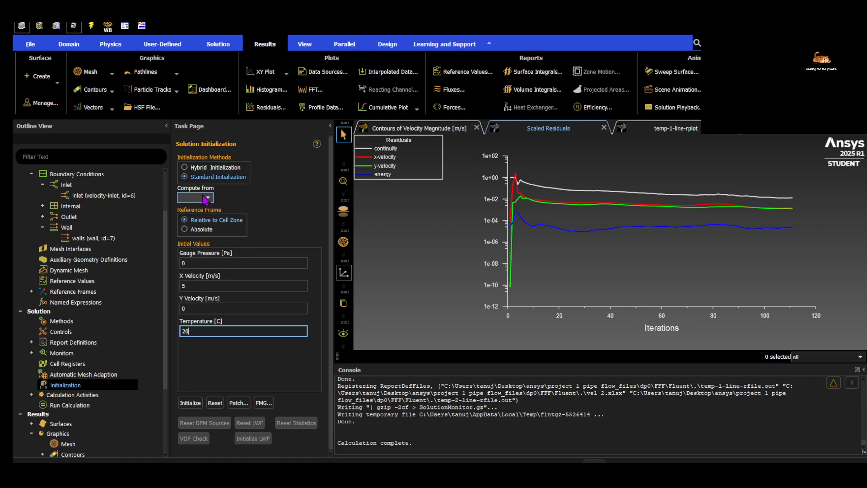
click(196, 226)
Initialize the solution, discarding the unsaved data, and start the calculation for the 2.5 m/s inlet velocity
click(190, 403)
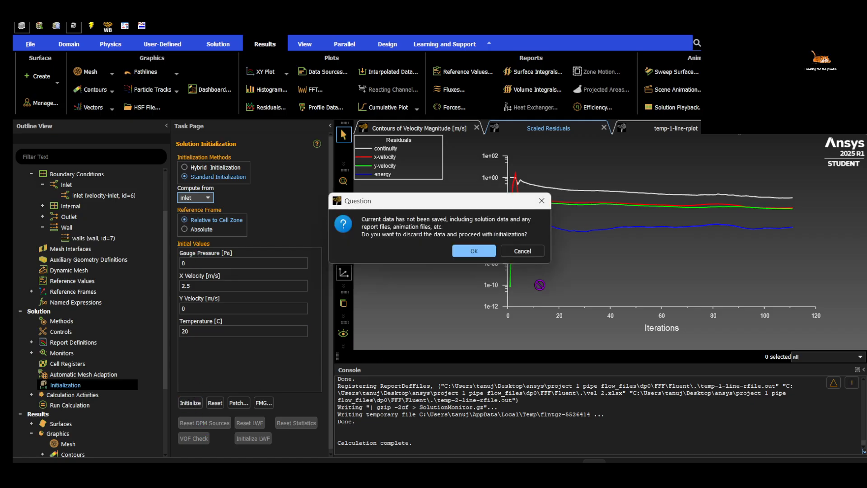
click(474, 257)
click(86, 404)
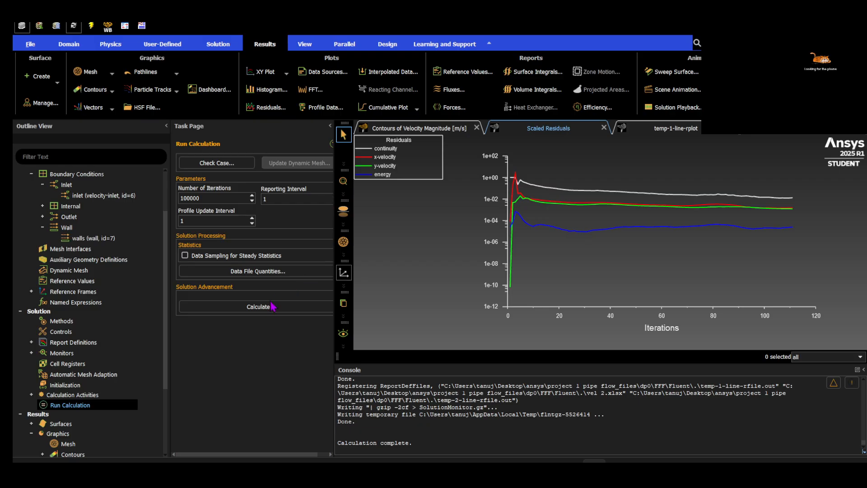
click(271, 306)
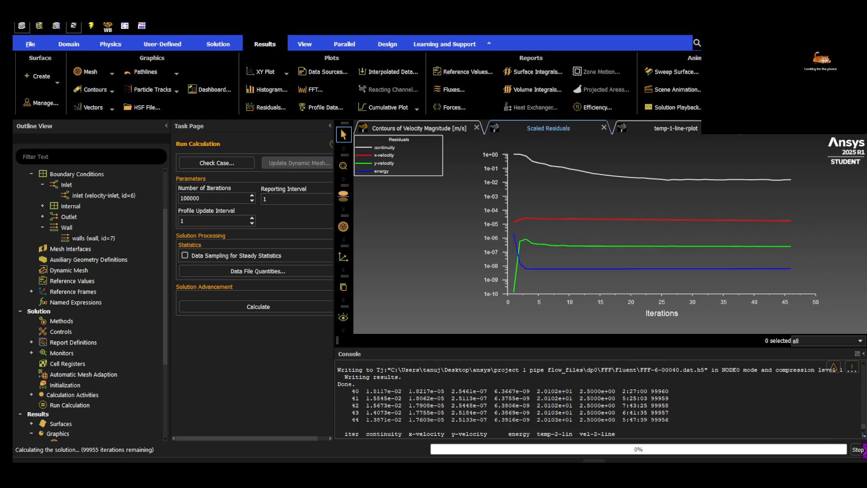
Stop the calculation and compare the line temperature plot with the scaled residuals
click(859, 450)
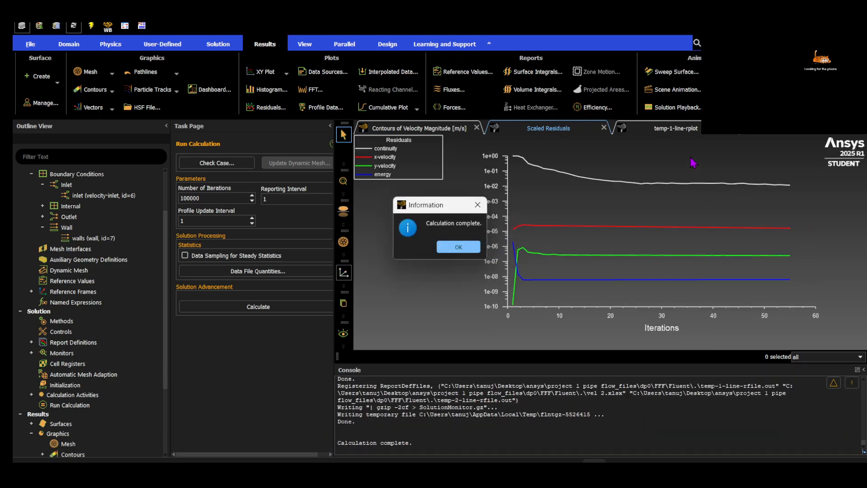
click(477, 248)
click(649, 129)
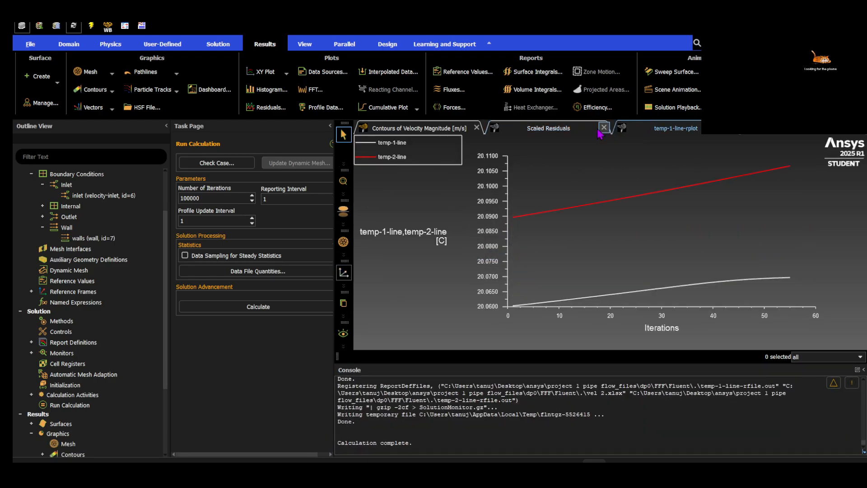
click(561, 126)
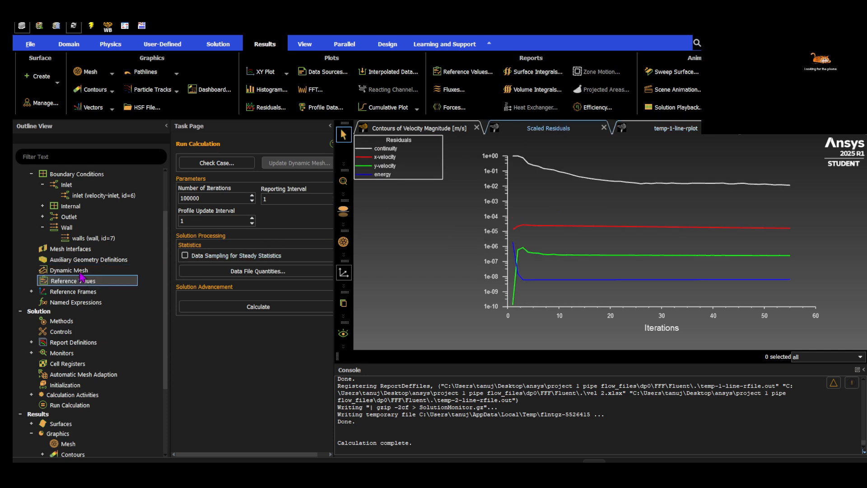
Set the inlet's velocity magnitude to 0.01 m/s and apply it
click(100, 195)
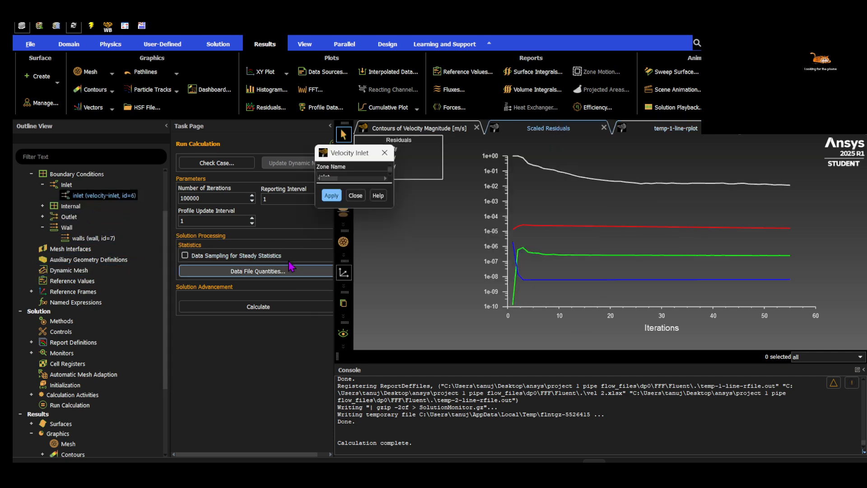
click(437, 237)
double_click(421, 237)
text(0.01)
click(421, 276)
click(449, 278)
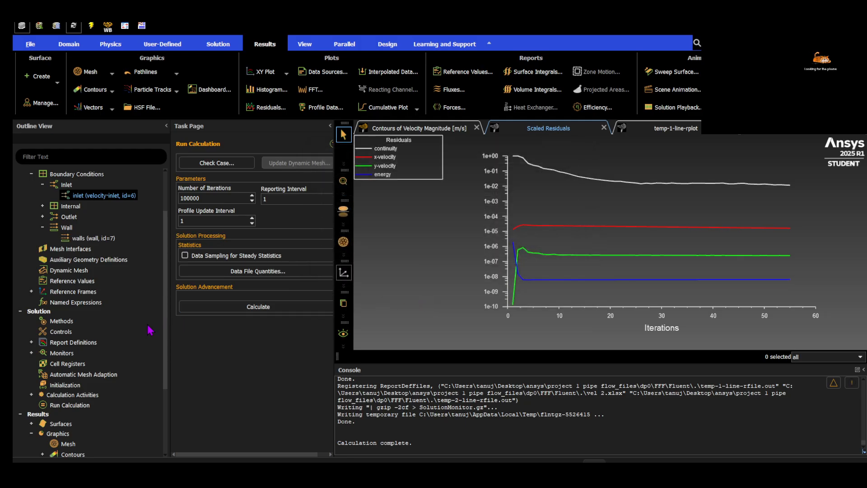
Reinitialize the solution with values computed from the inlet, discarding the current data, and start the calculation for 0.01 m/s
click(84, 387)
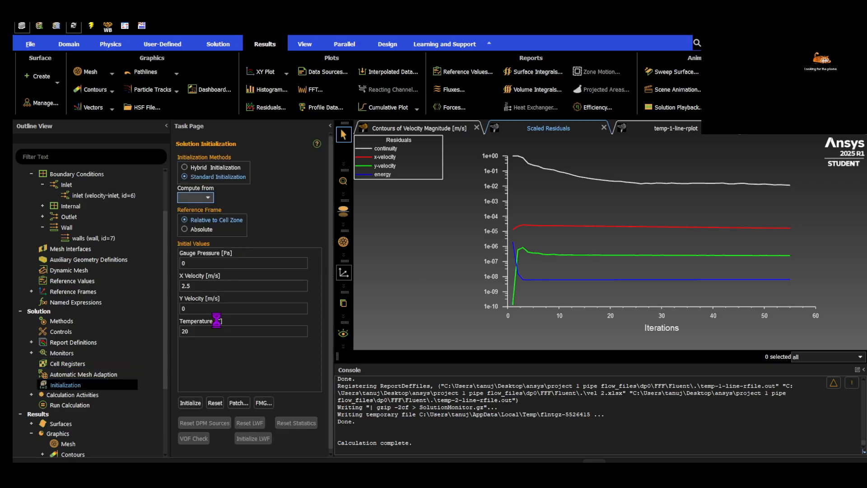
click(208, 198)
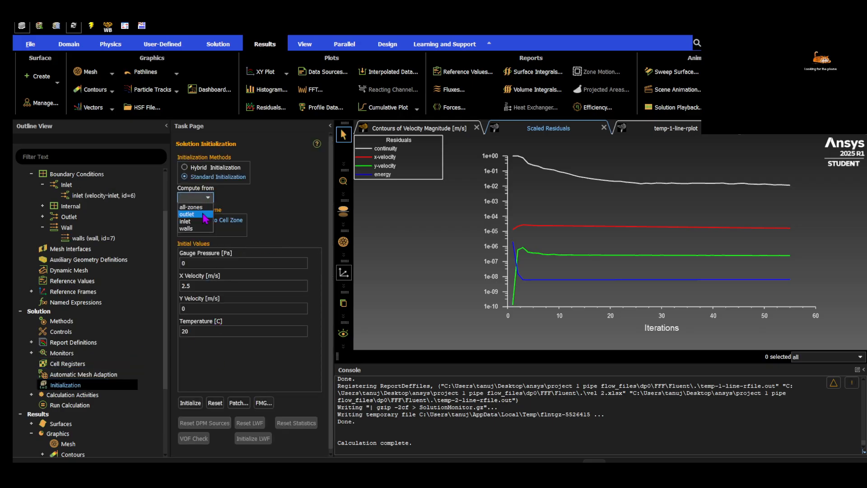
click(196, 221)
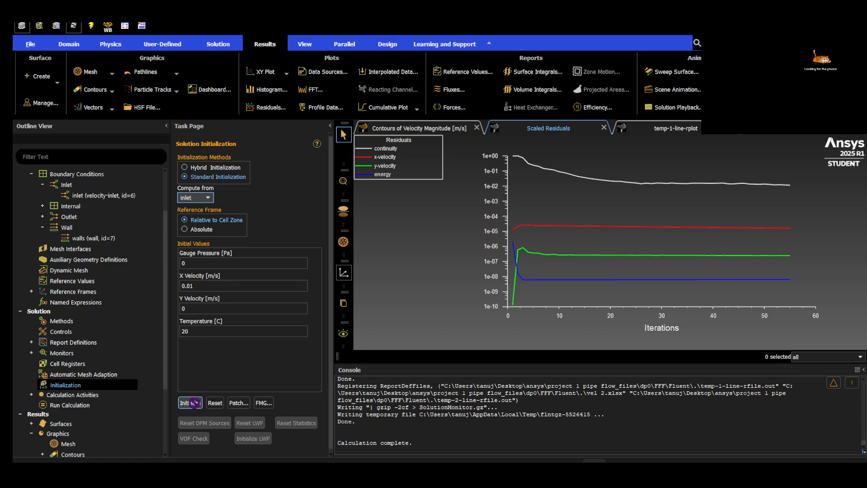
click(190, 402)
click(465, 250)
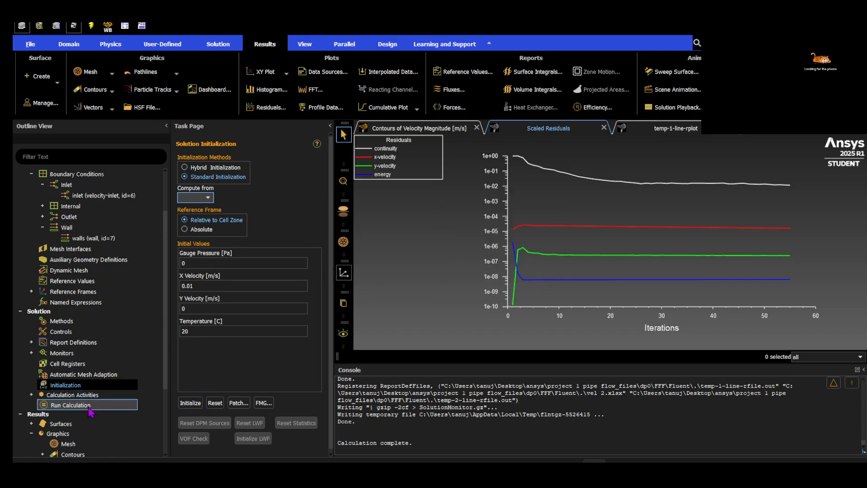
click(72, 404)
click(221, 307)
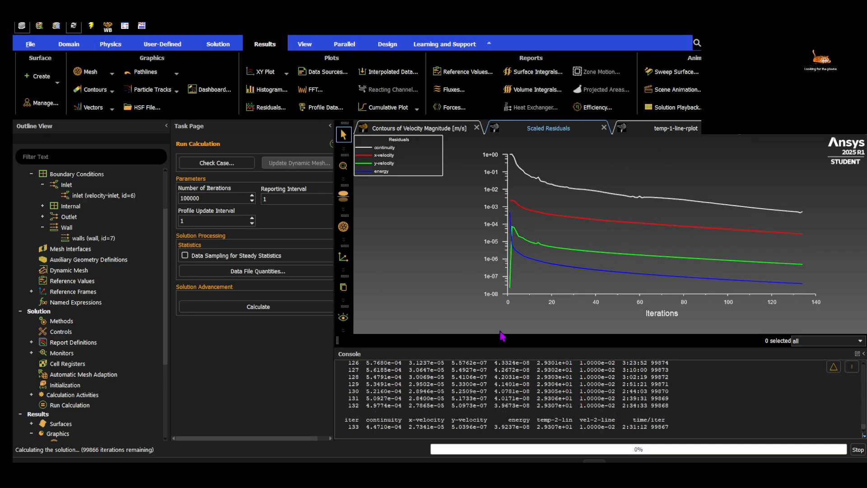
Stop the 0.01 m/s calculation and compute the initial values from the inlet again
click(859, 450)
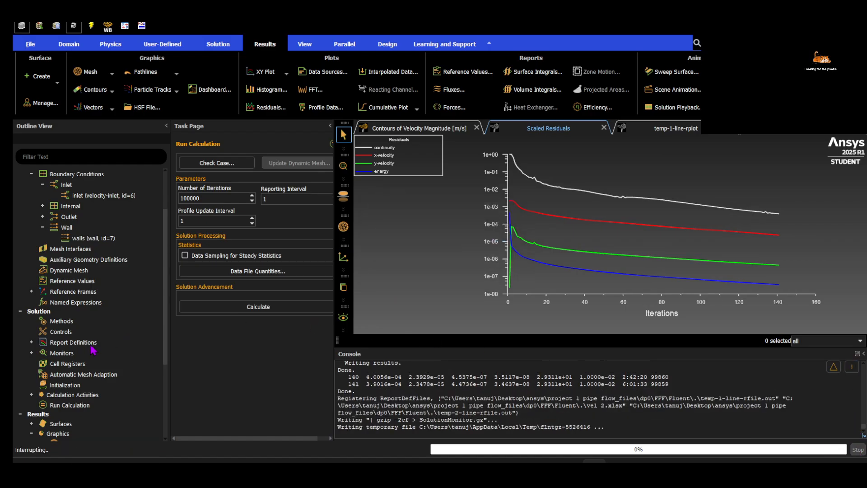
click(458, 247)
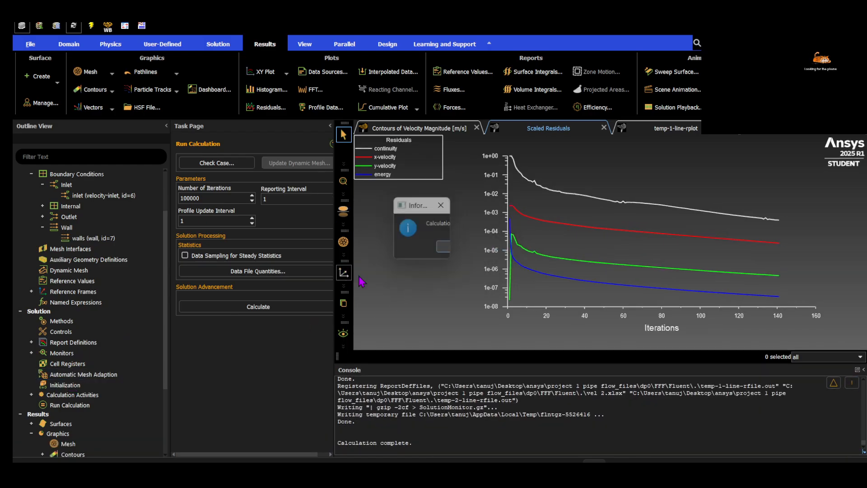
click(81, 386)
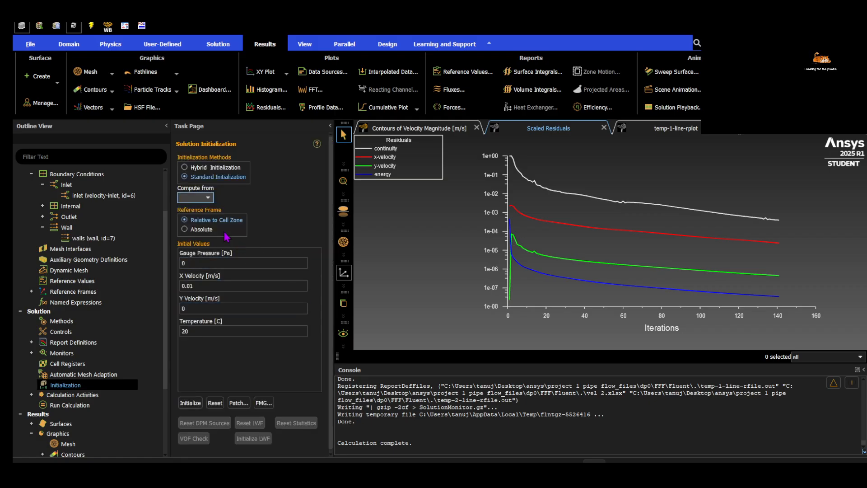
click(209, 200)
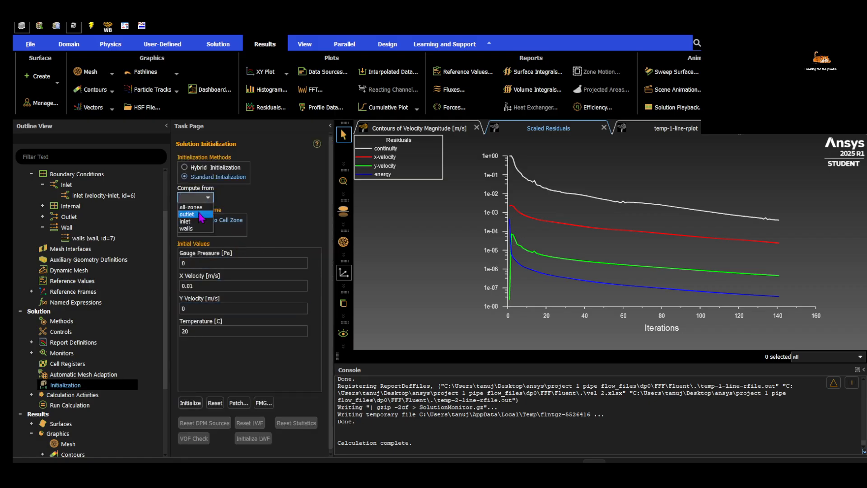
click(197, 221)
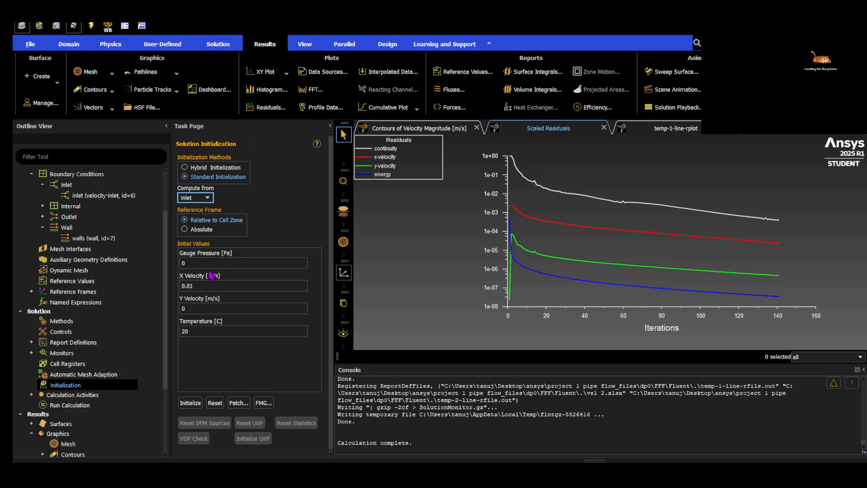
Check the initial X velocity and run the calculation, using the settings changes for the current calculation only
click(214, 285)
click(196, 287)
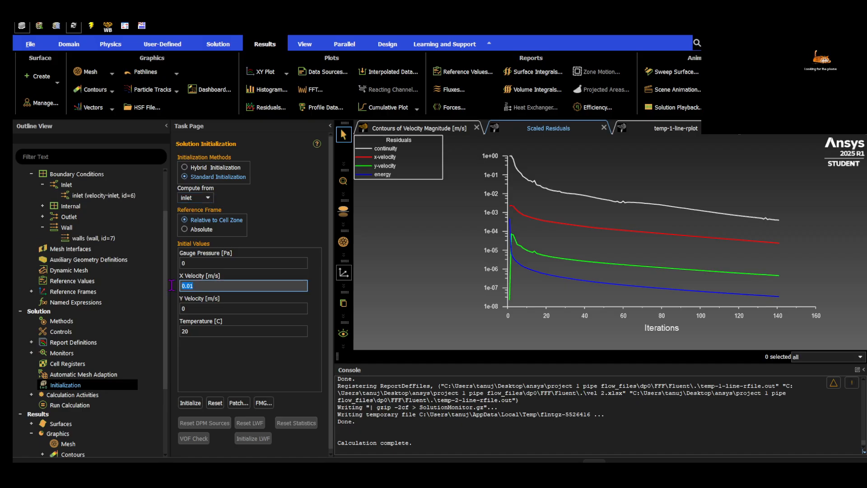
double_click(196, 286)
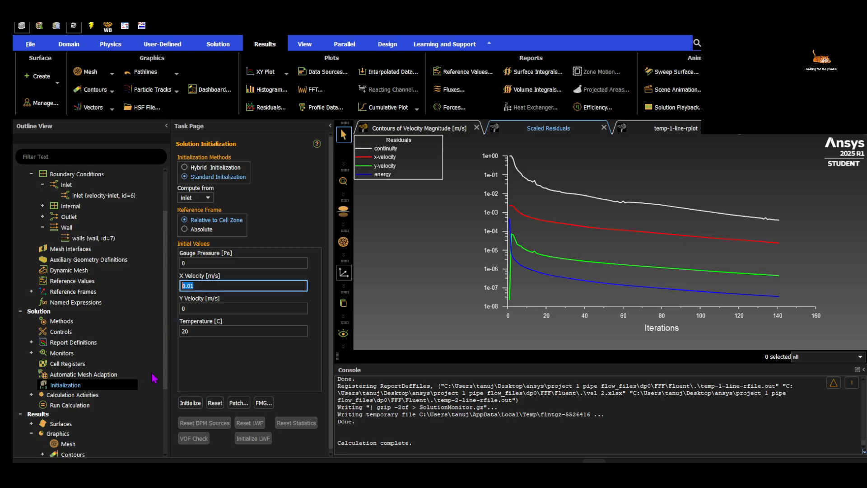
click(102, 405)
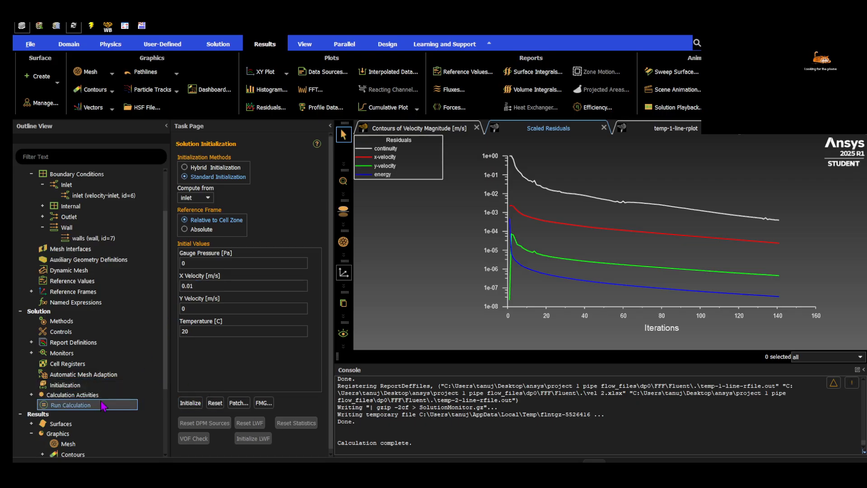
click(212, 309)
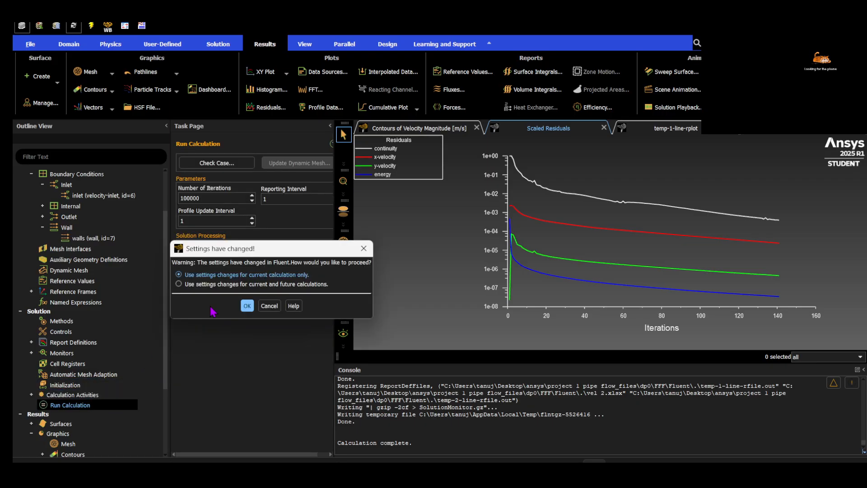
click(242, 309)
Monitor the line temperature plot during the run and compare it with the velocity magnitude contours
click(663, 130)
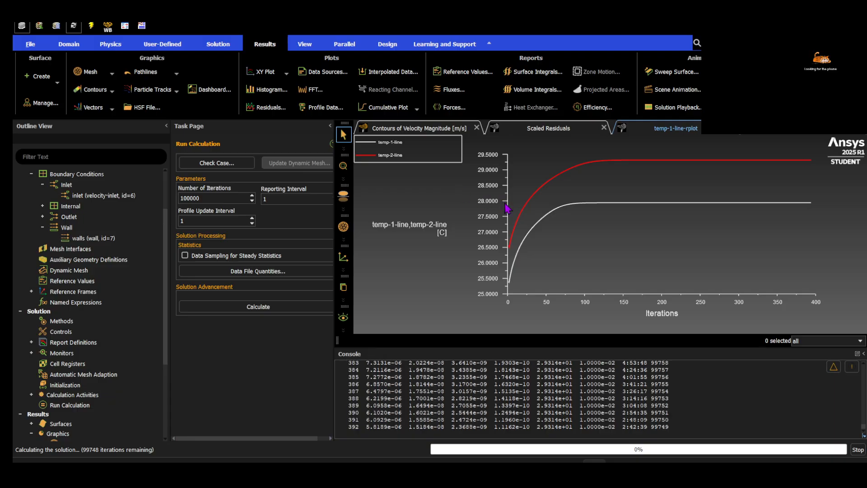
click(424, 130)
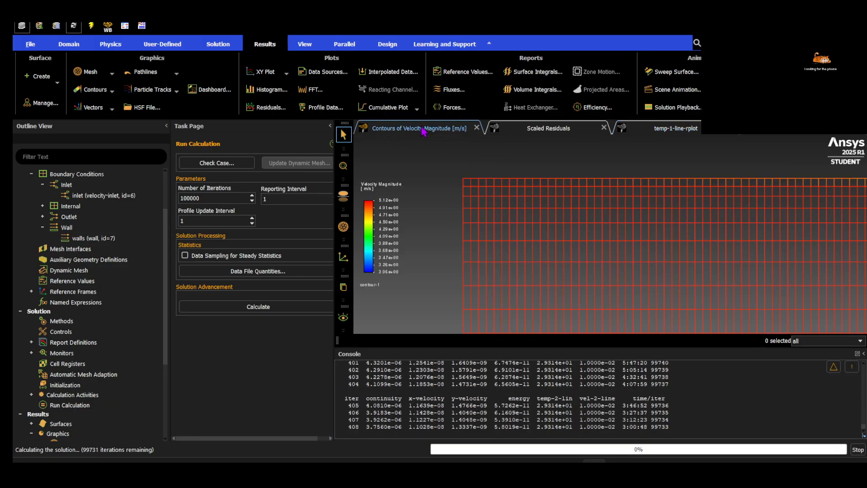
scroll(518, 215, down, 5)
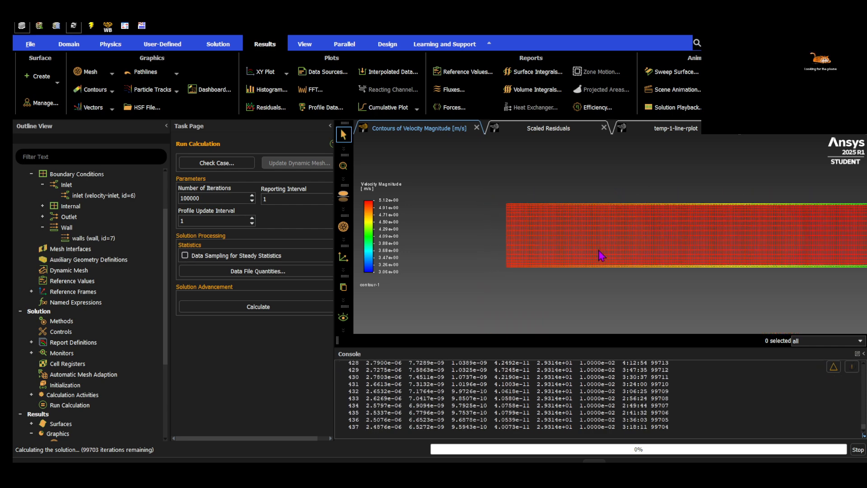
click(654, 129)
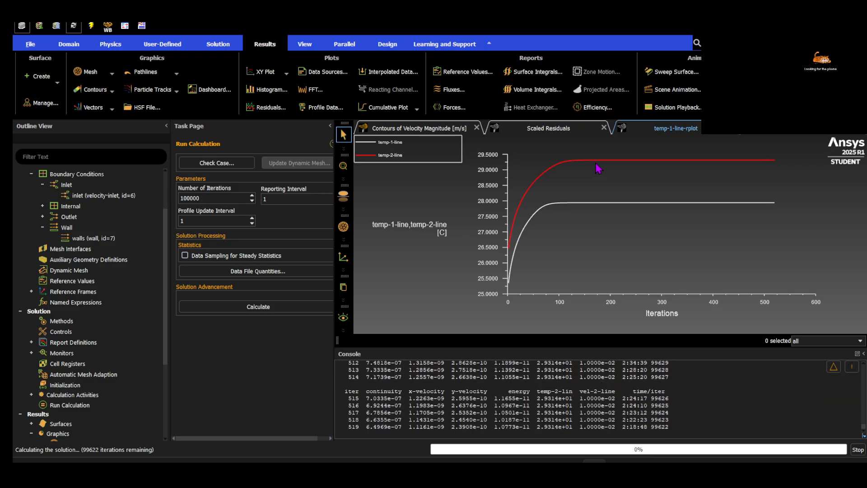
Stop the calculation and review the X velocity in the solution initialization settings
click(858, 449)
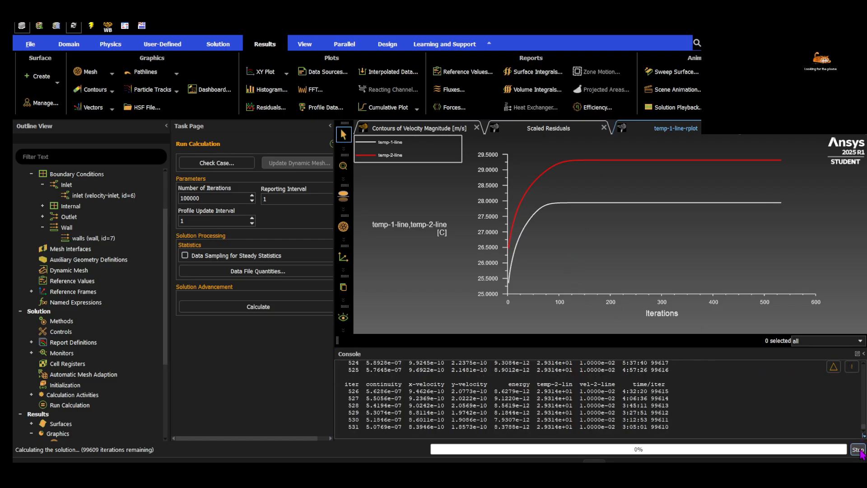
click(459, 248)
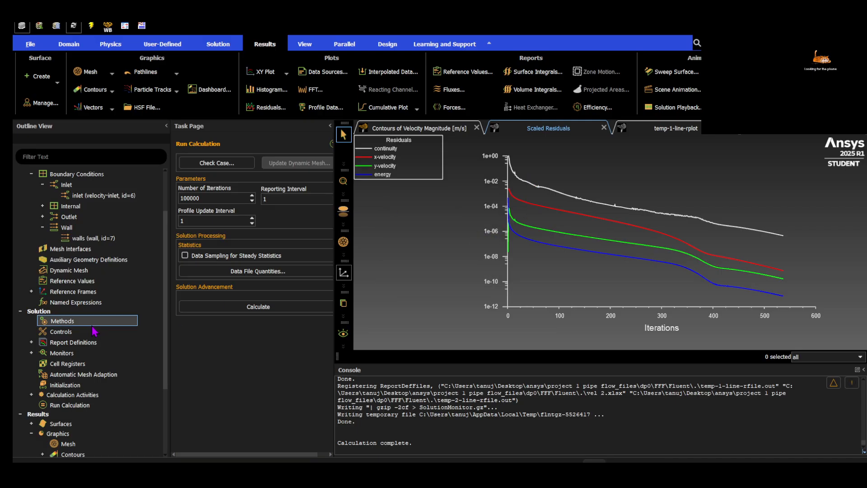
click(83, 387)
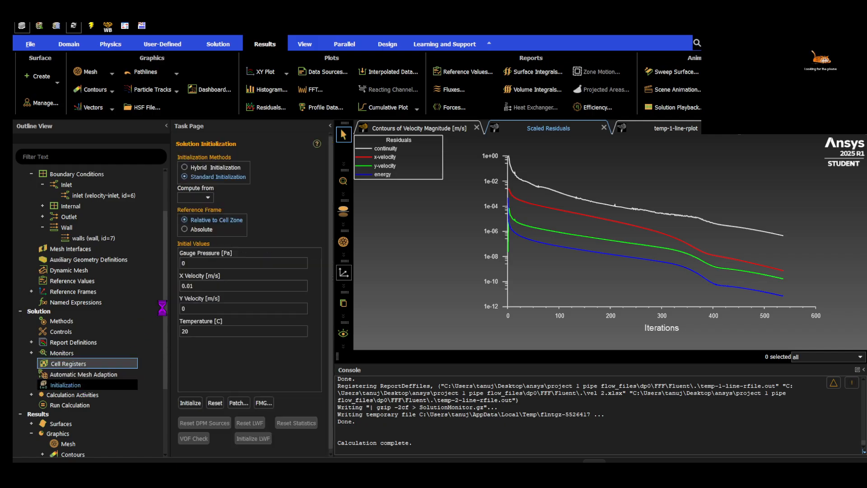
click(199, 286)
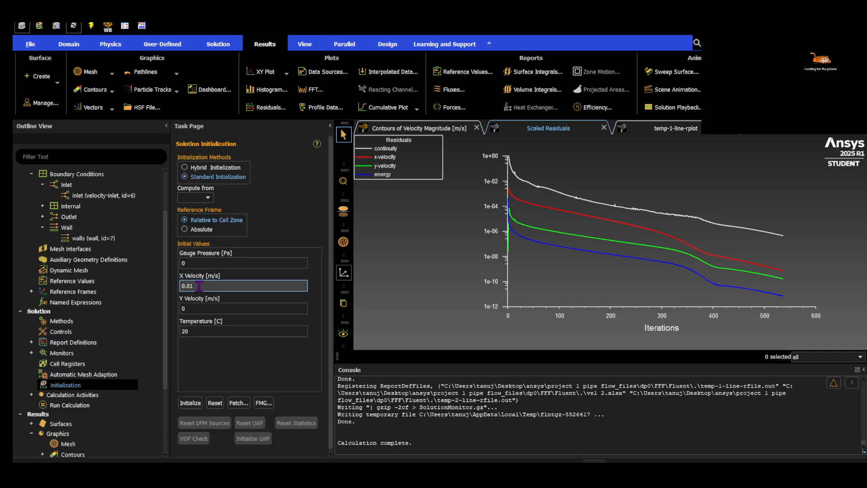
Switch to CFD-Post, refresh the simulation with the new upstream data, and inspect the velocity contour near the inlet
click(618, 473)
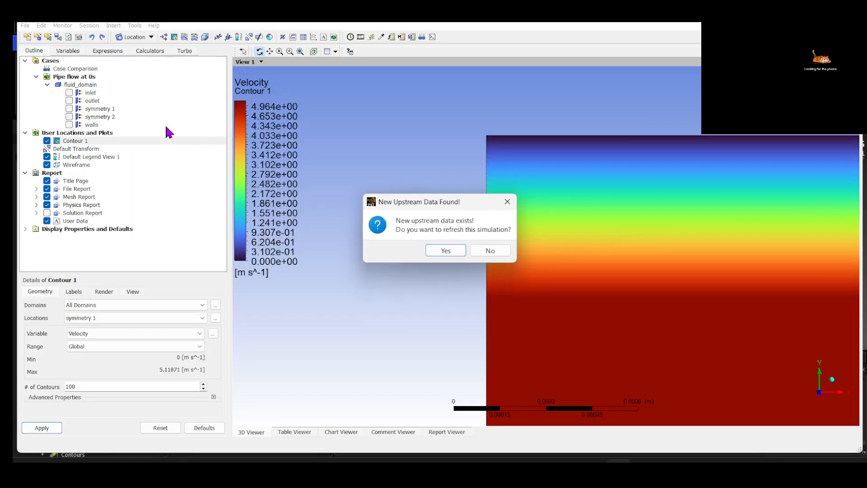
click(441, 251)
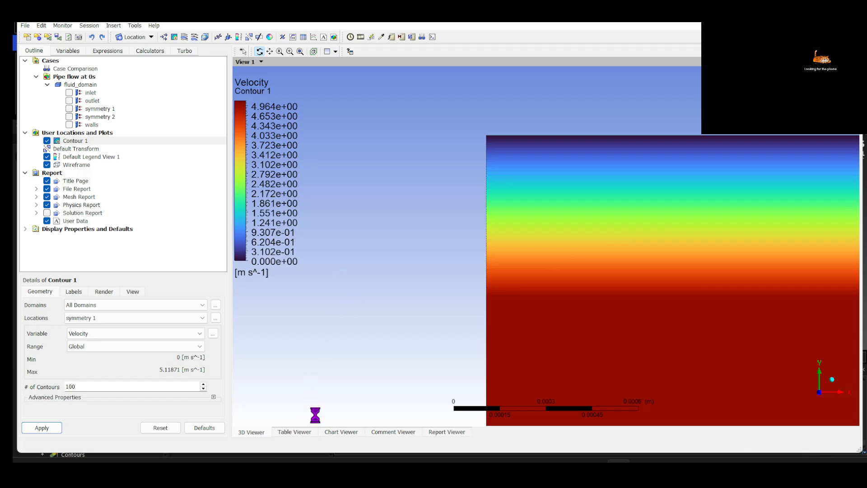
scroll(559, 272, down, 5)
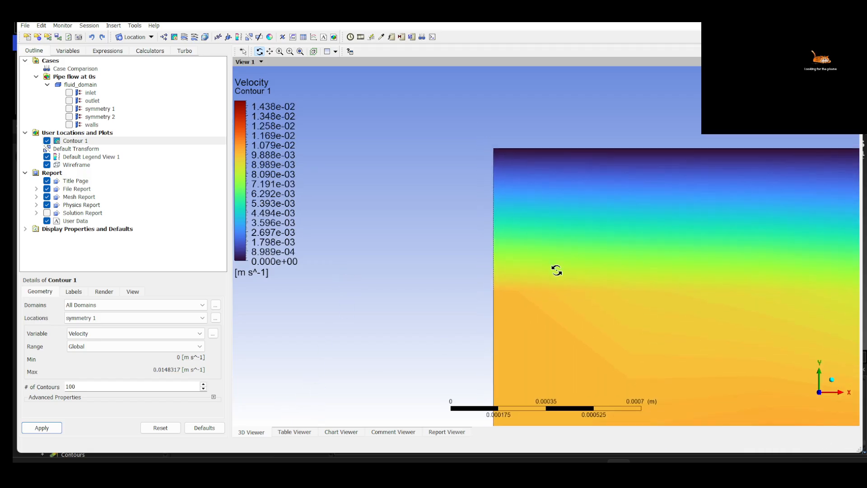
scroll(558, 270, down, 8)
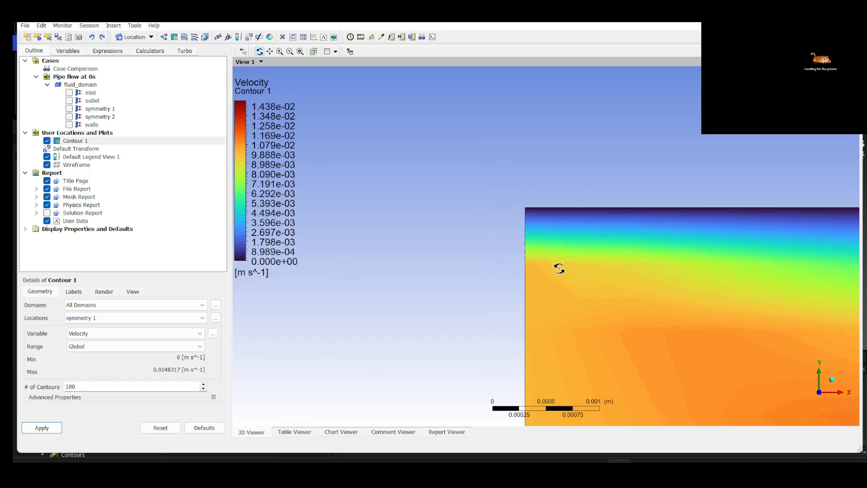
scroll(560, 267, down, 8)
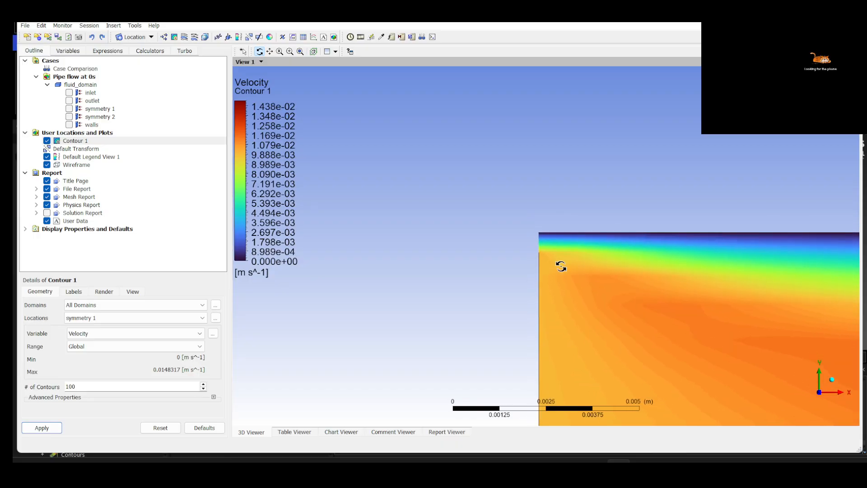
scroll(470, 251, down, 3)
scroll(479, 245, down, 1)
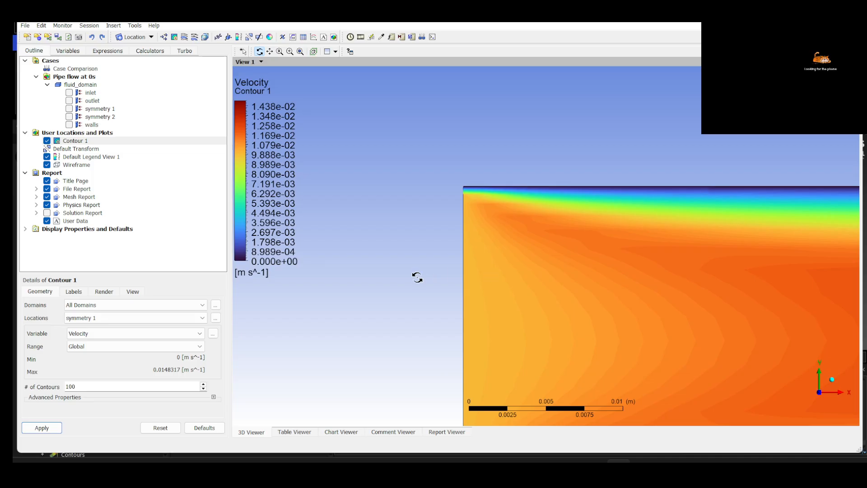
Examine how the velocity contour develops from the inlet along the pipe, facing the symmetry plane
drag(368, 284, 379, 276)
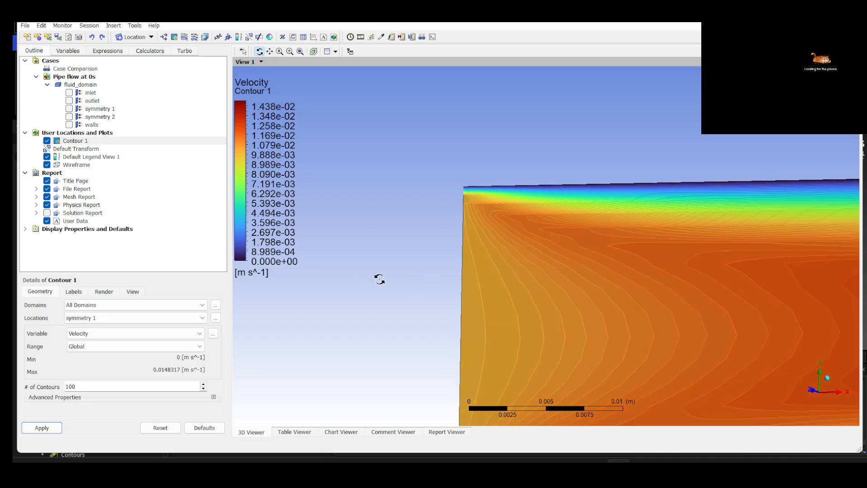
click(830, 382)
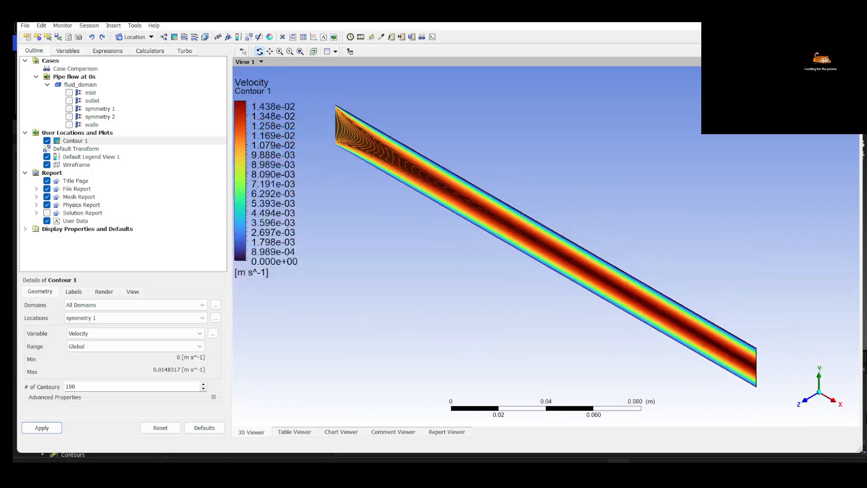
click(816, 409)
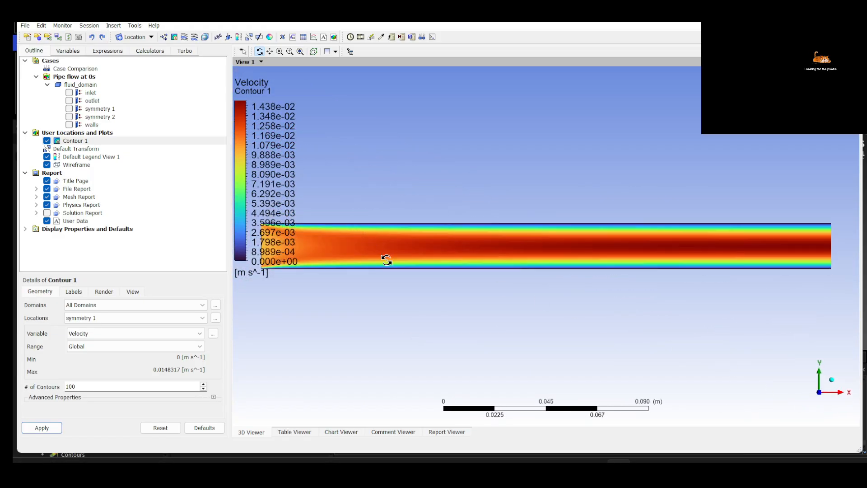
ctrl+middle_drag(394, 298, 622, 326)
scroll(541, 287, up, 3)
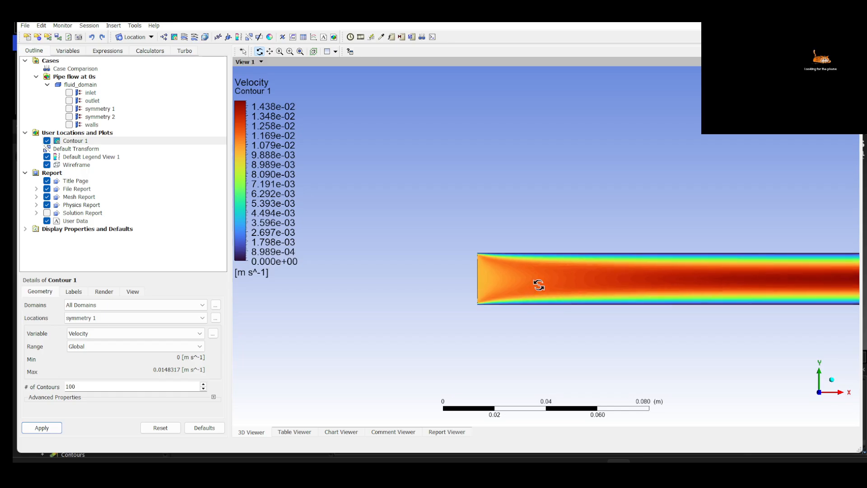
scroll(539, 285, up, 1)
ctrl+middle_drag(538, 284, 428, 183)
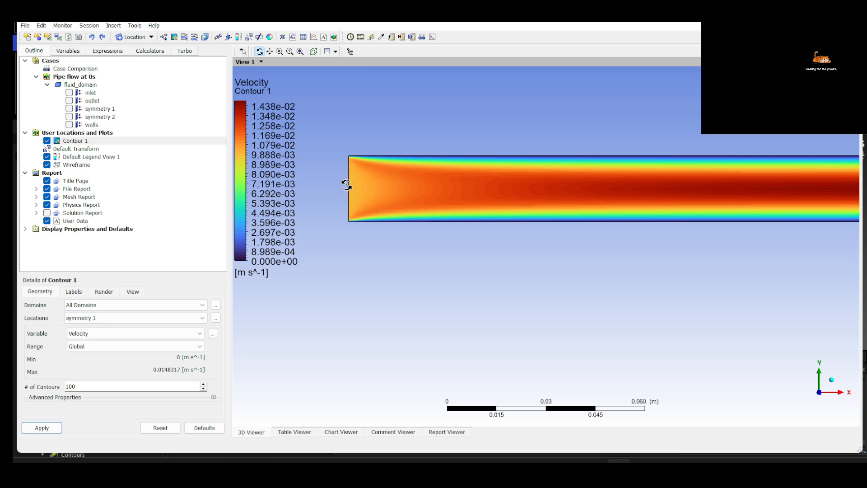
middle_drag(370, 183, 357, 246)
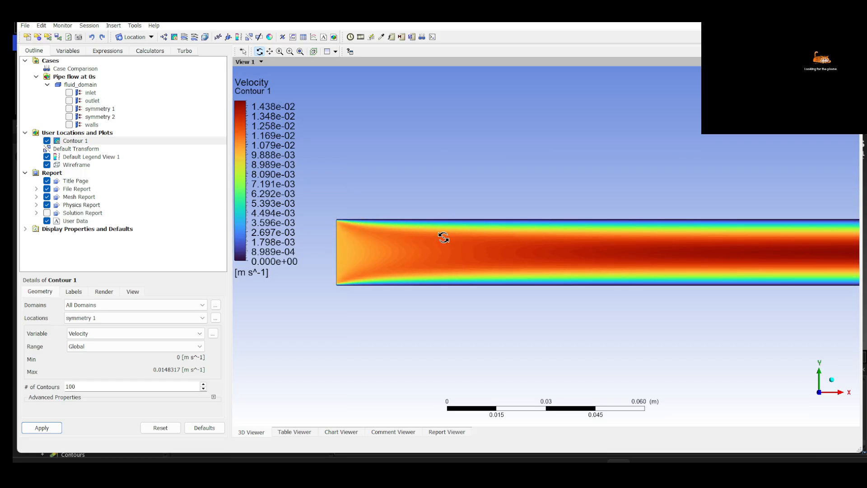
middle_drag(575, 237, 557, 220)
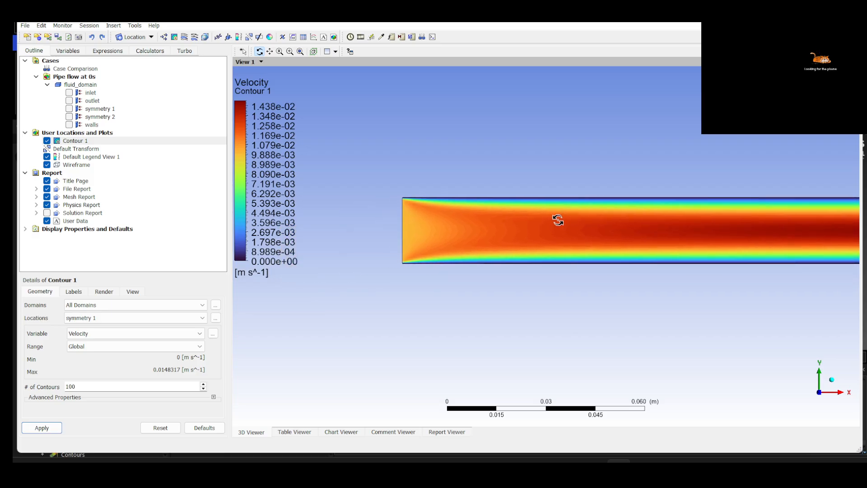
middle_drag(624, 250, 724, 262)
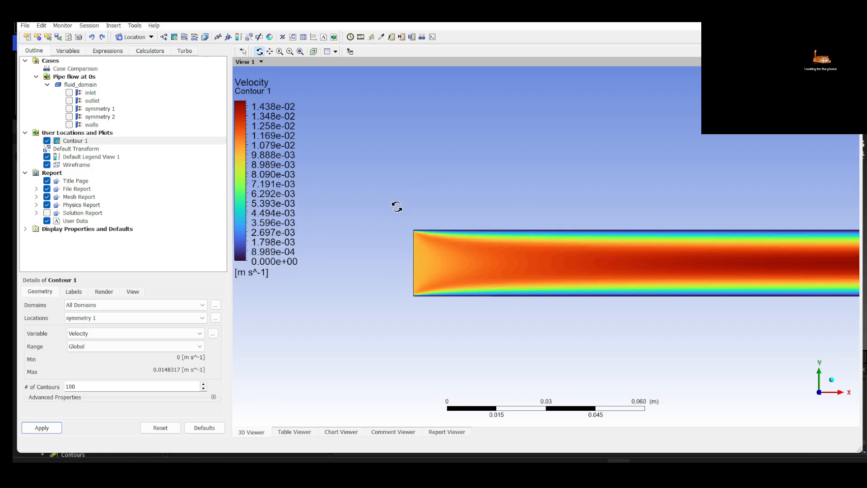
Change the variable of Contour 1 to Temperature and apply it
click(135, 333)
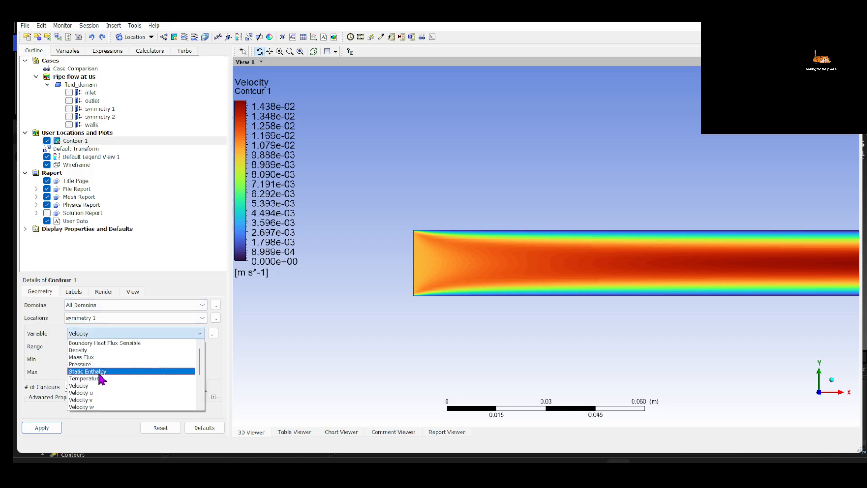
click(97, 378)
click(42, 427)
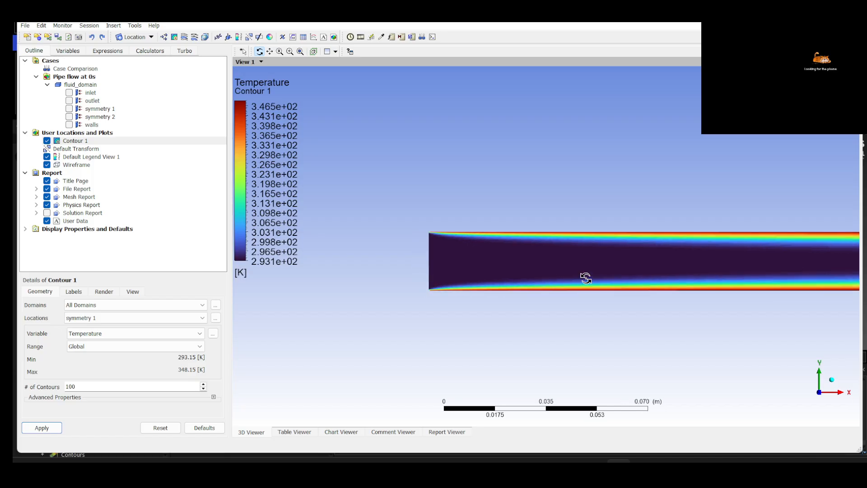
Examine the temperature contour along the walls and core of the pipe, ending with the full length facing the symmetry plane
drag(588, 276, 523, 292)
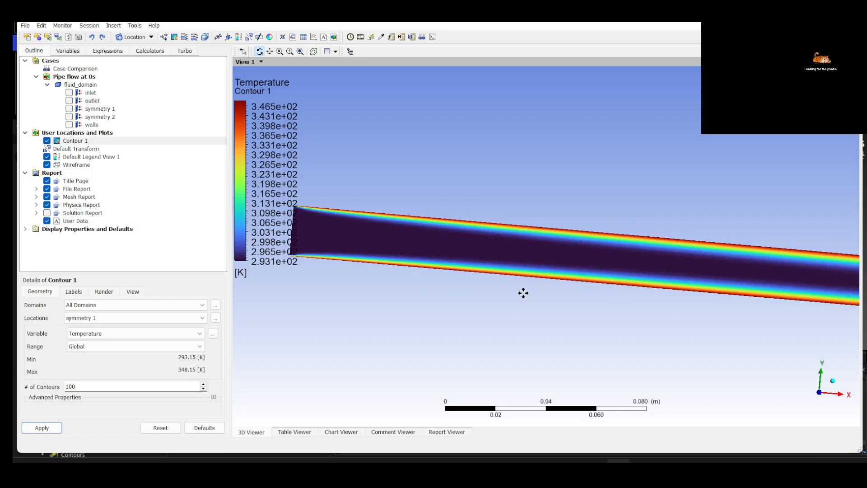
click(819, 395)
middle_drag(507, 269, 658, 280)
scroll(451, 256, up, 5)
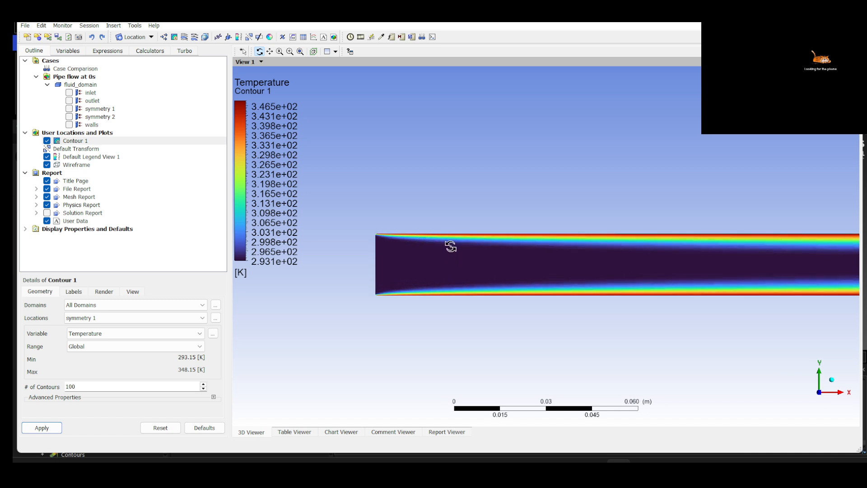
middle_drag(646, 275, 609, 280)
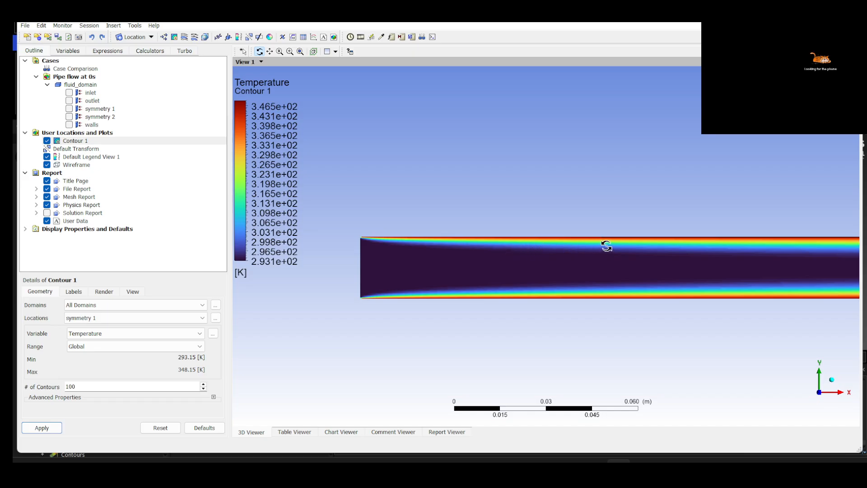
drag(747, 248, 649, 253)
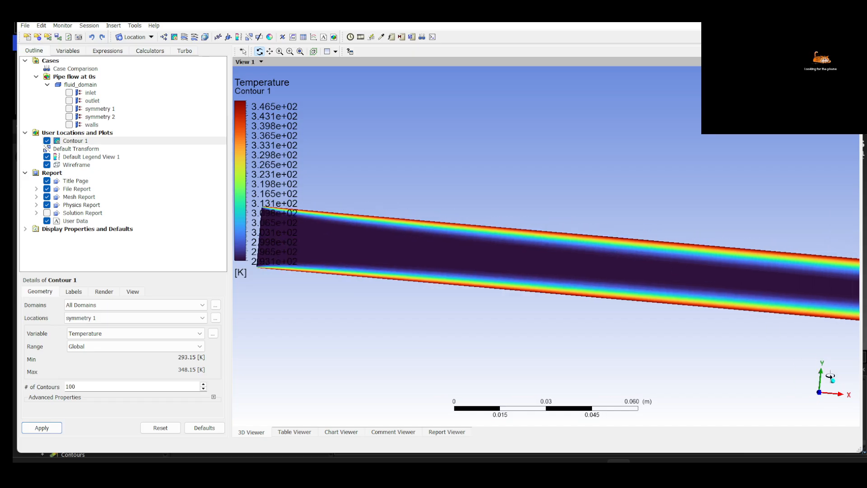
click(822, 397)
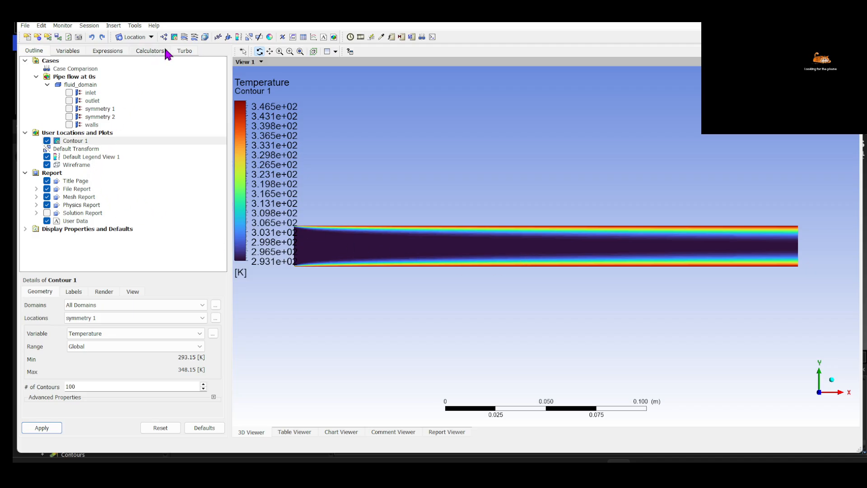
Change the variable of Contour 1 back to Velocity and apply it
click(87, 333)
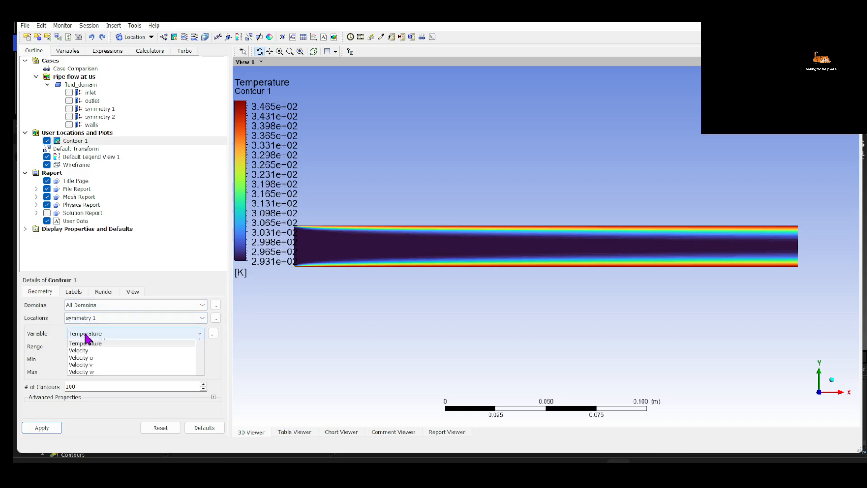
click(79, 385)
click(41, 427)
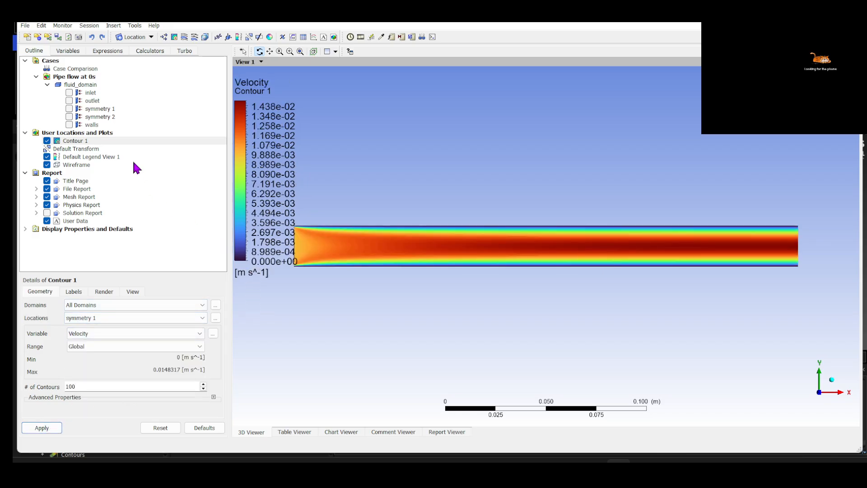
Insert a 3D velocity streamline plot named Streamline 1 that starts from the inlet, with 25 equally spaced points
click(37, 77)
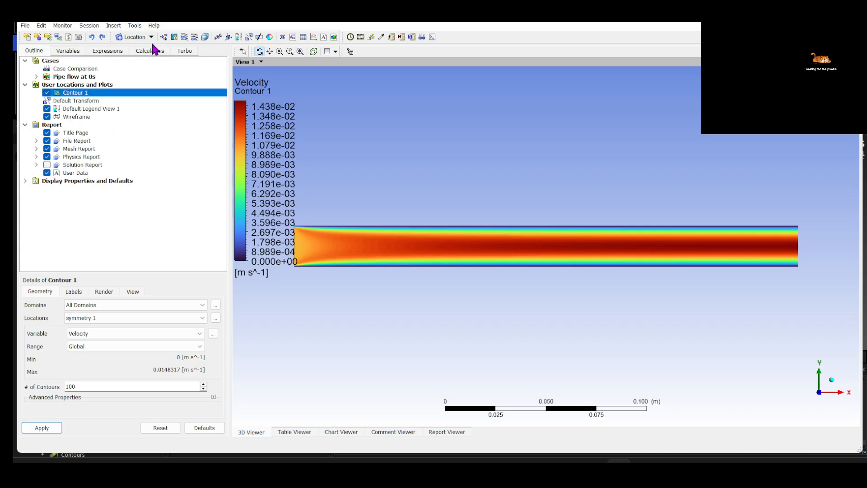
click(185, 37)
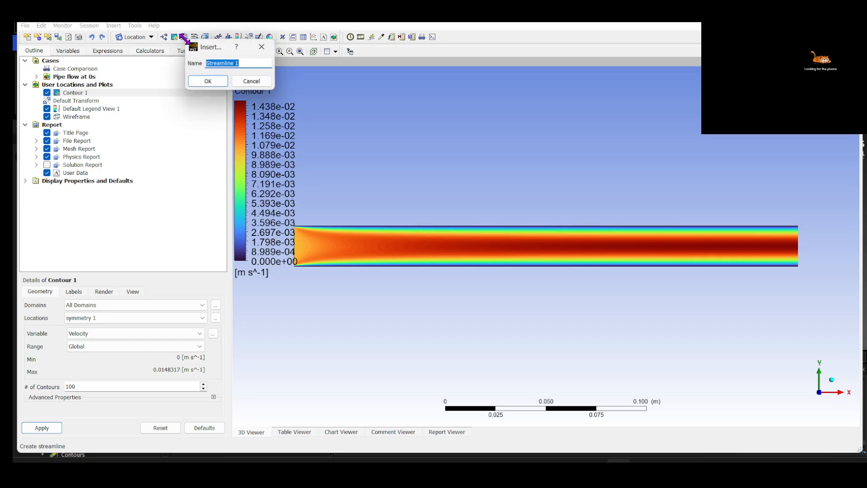
click(199, 81)
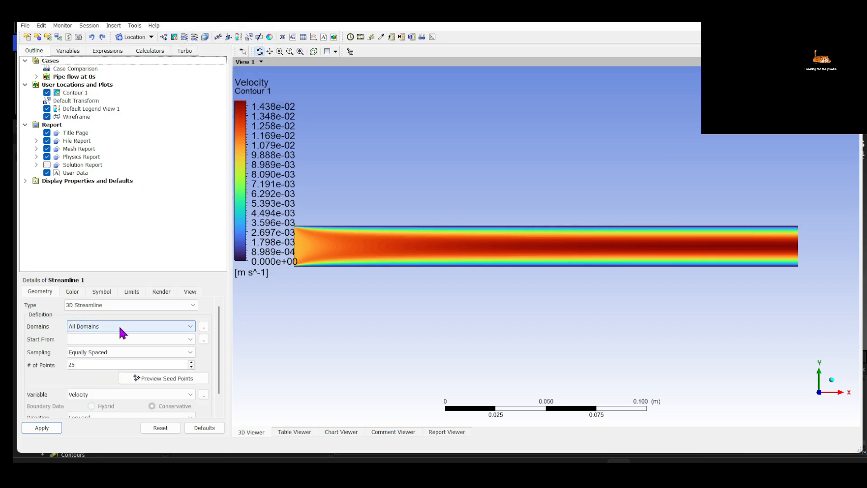
click(131, 339)
click(90, 348)
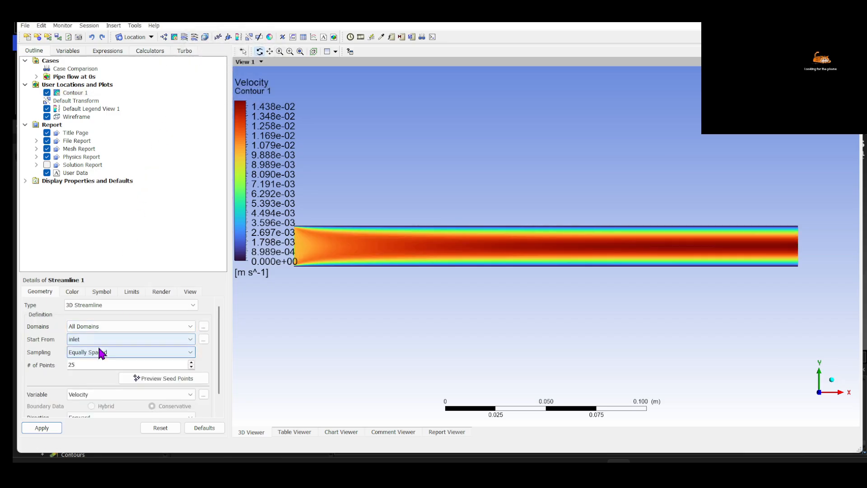
click(41, 427)
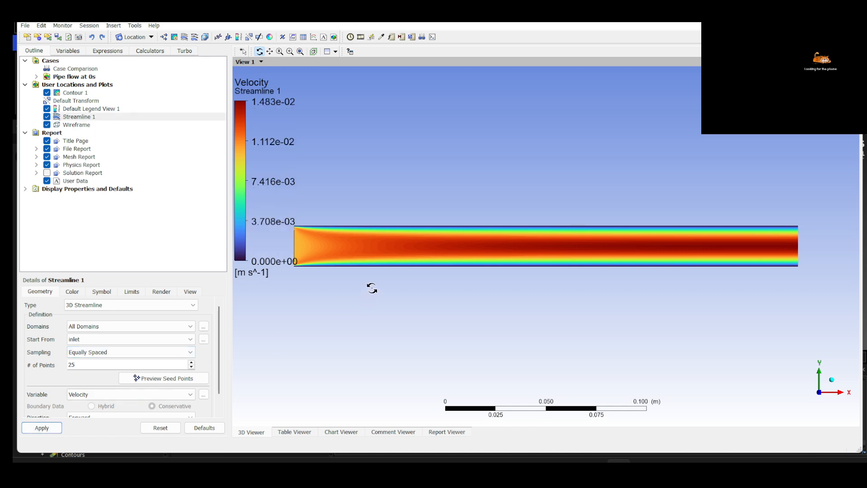
Hide Contour 1 and examine the velocity streamlines near the pipe inlet
click(47, 93)
scroll(363, 242, up, 3)
middle_drag(383, 259, 474, 273)
scroll(553, 272, up, 3)
scroll(470, 266, down, 5)
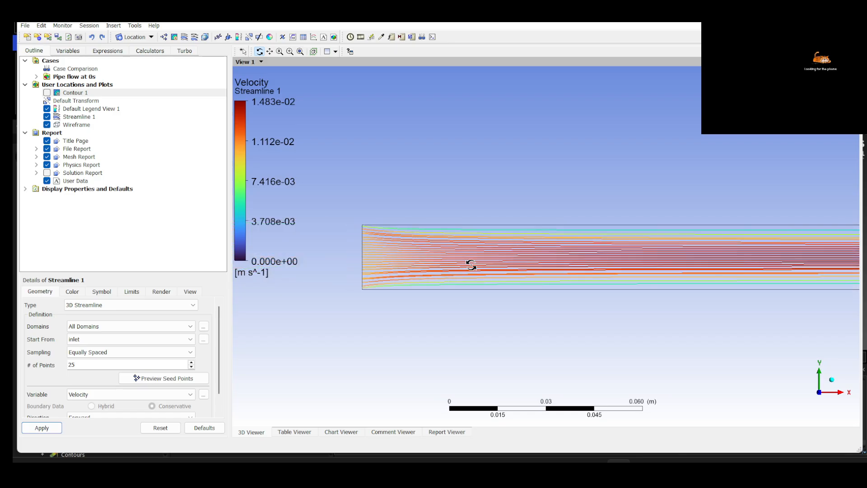
Insert a velocity vector plot named Vector 1 on symmetry 1 and hide Streamline 1 to view the vectors alone
click(164, 37)
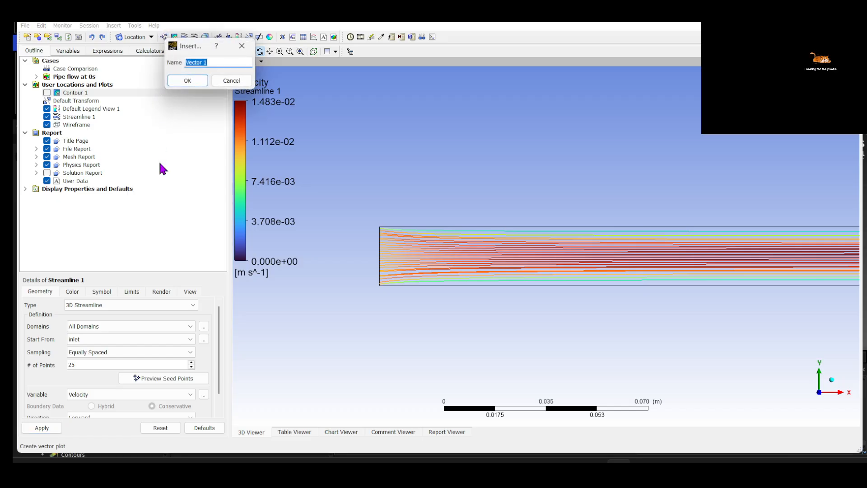
click(182, 83)
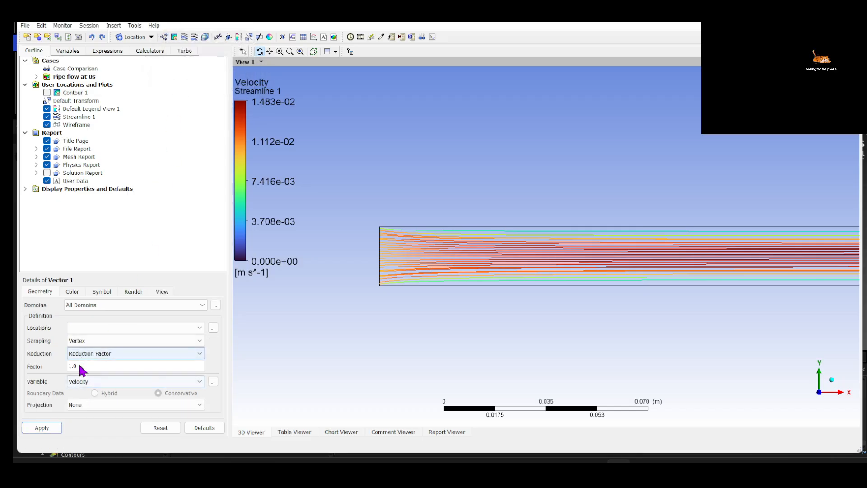
click(91, 328)
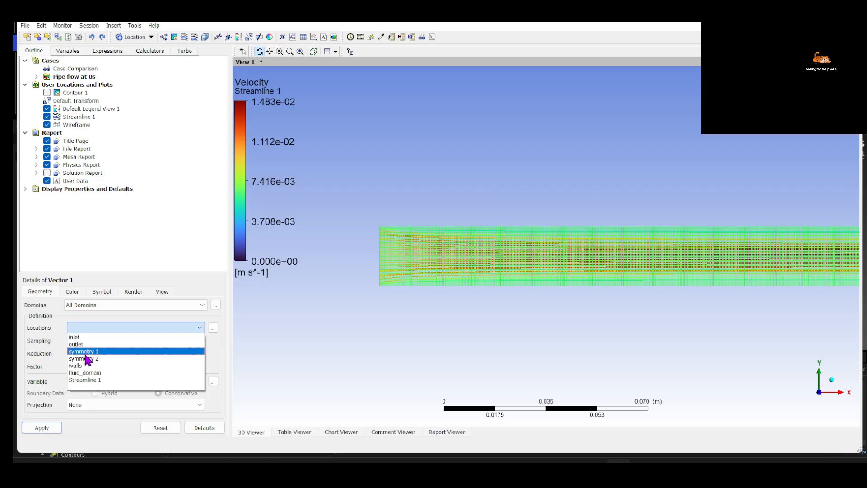
click(86, 352)
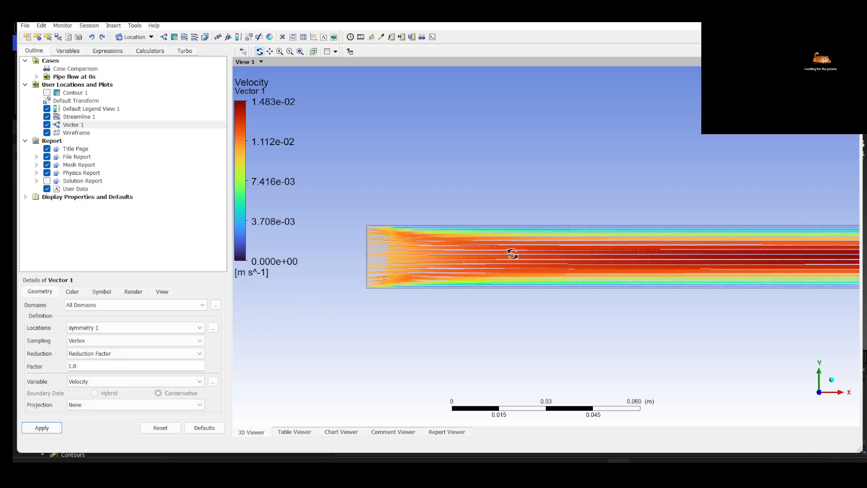
click(47, 117)
scroll(412, 227, up, 3)
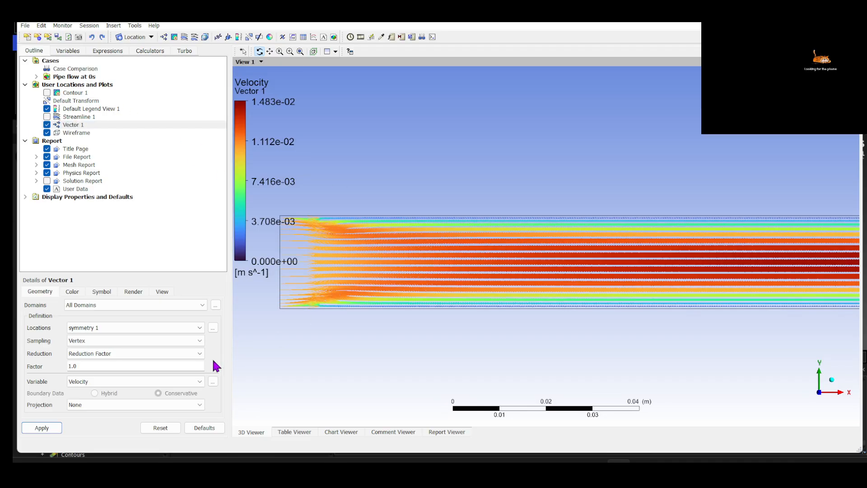
Try a reduction factor of 0.5 for Vector 1, return it to 1, and check the chart view briefly
click(110, 365)
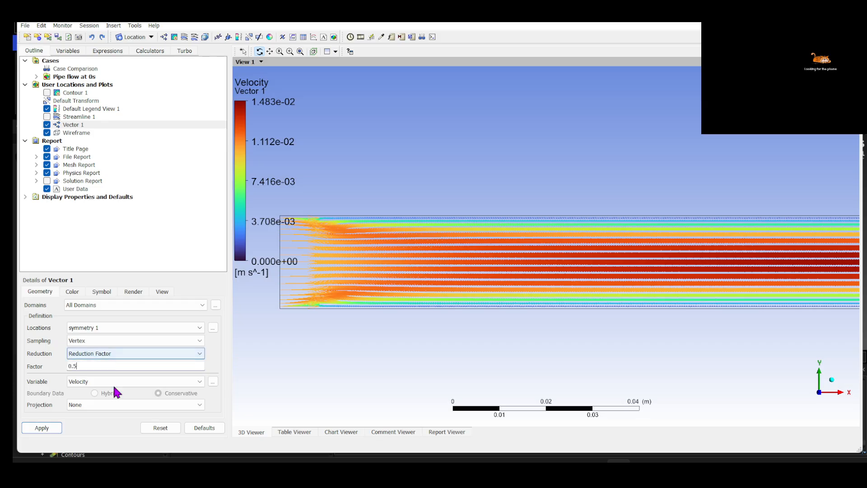
click(42, 427)
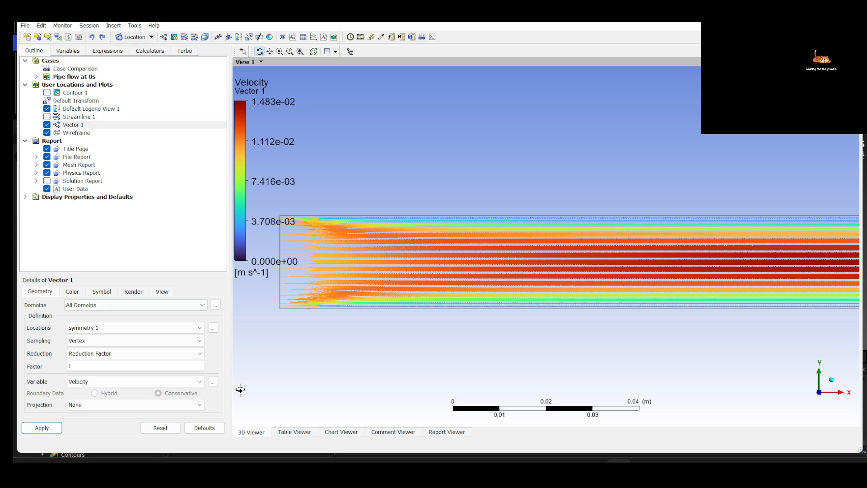
click(344, 434)
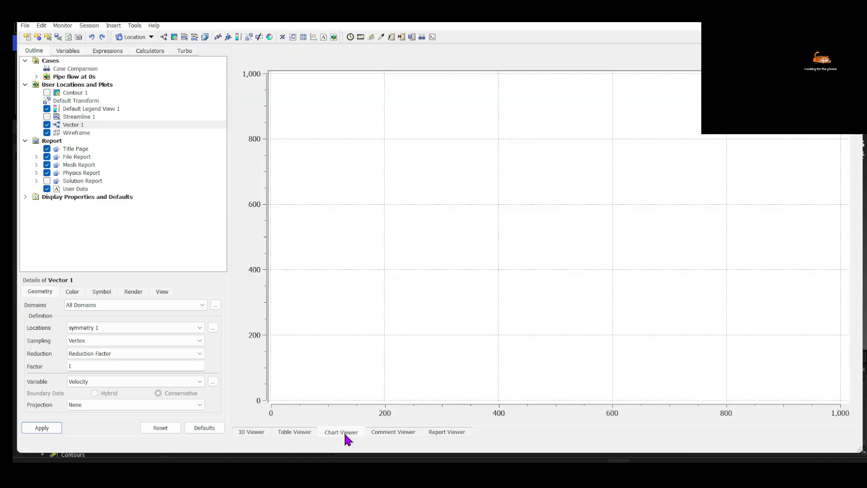
click(260, 432)
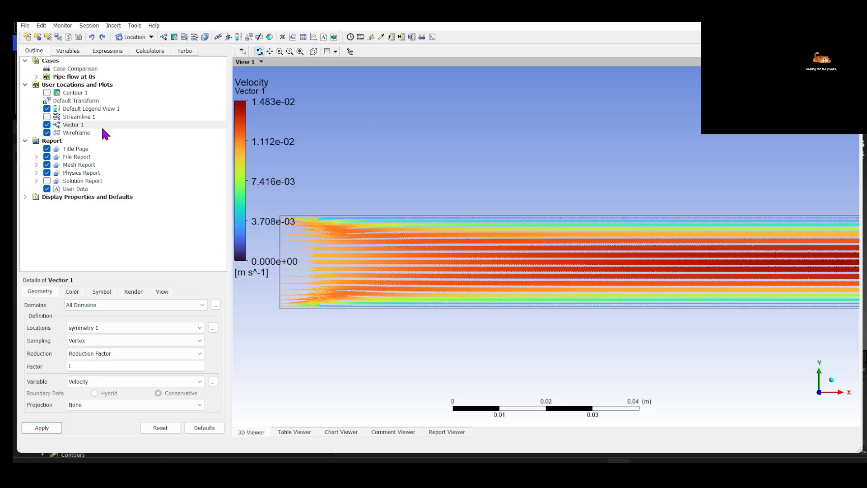
Hide Vector 1 and insert a line location named Line 1
click(47, 124)
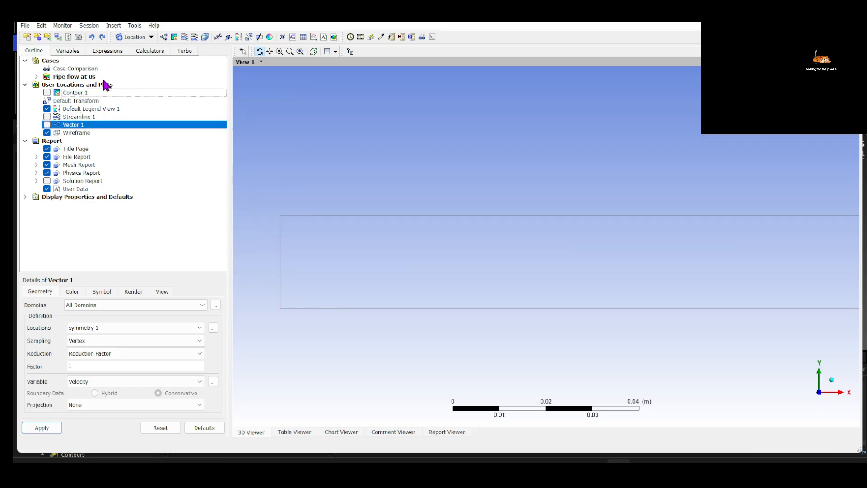
click(89, 26)
mouse_move(113, 26)
mouse_move(163, 36)
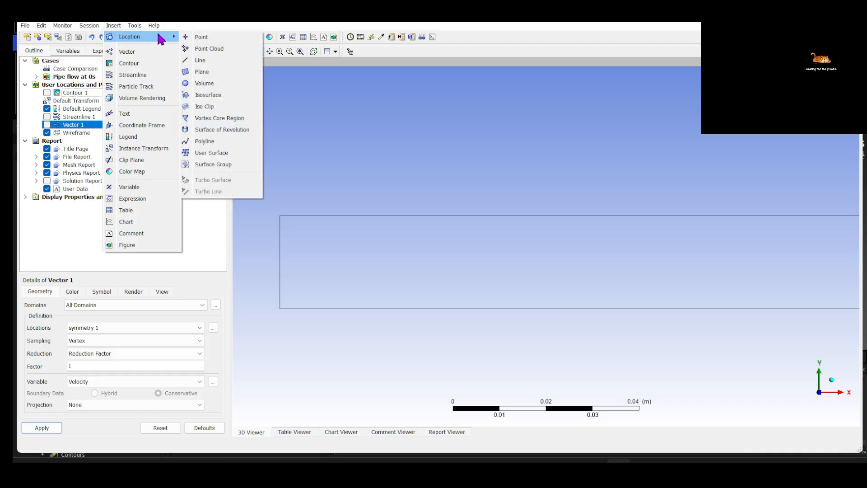
click(200, 60)
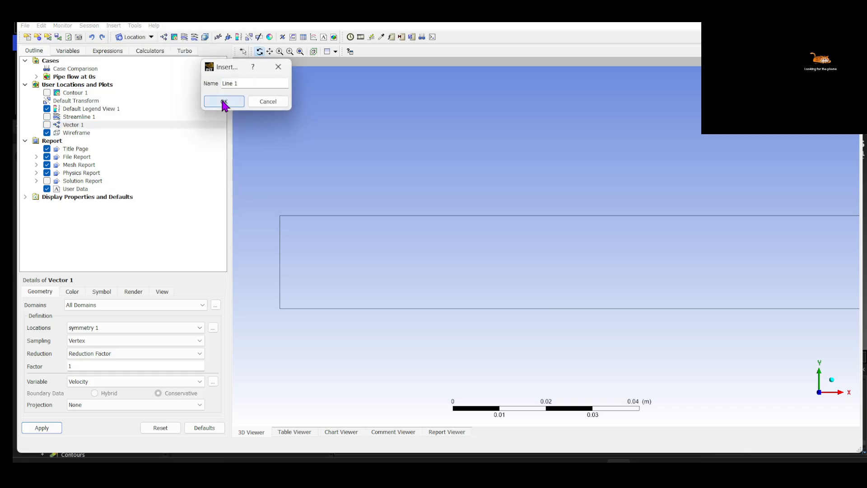
click(223, 102)
Define Line 1 from (0.05, 0, 0) to (0.05, 0.02, 0) with 50 samples and apply it
click(85, 341)
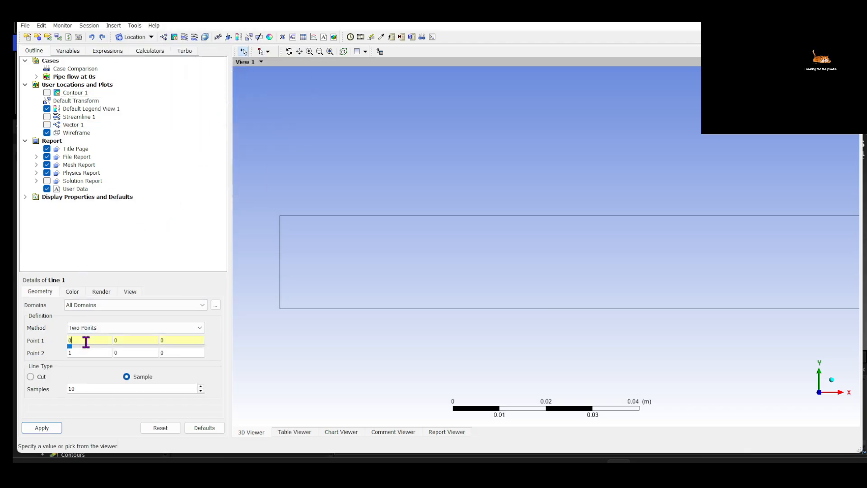
key(BackSpace)
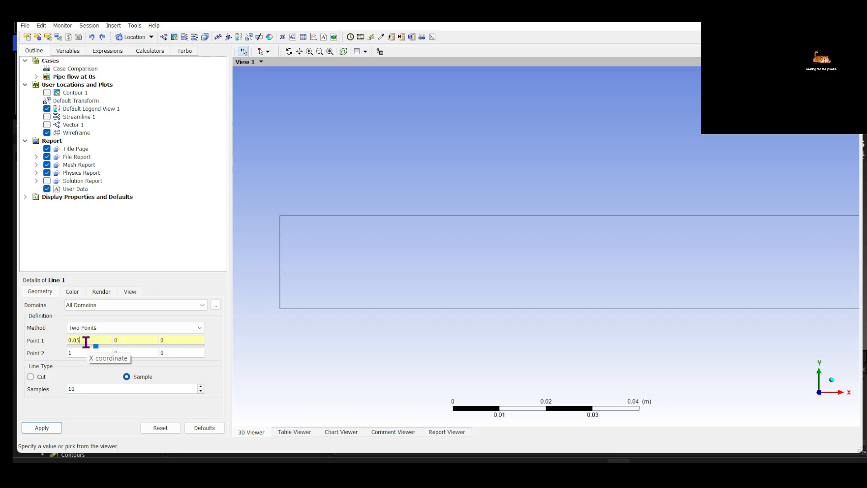
key(Tab)
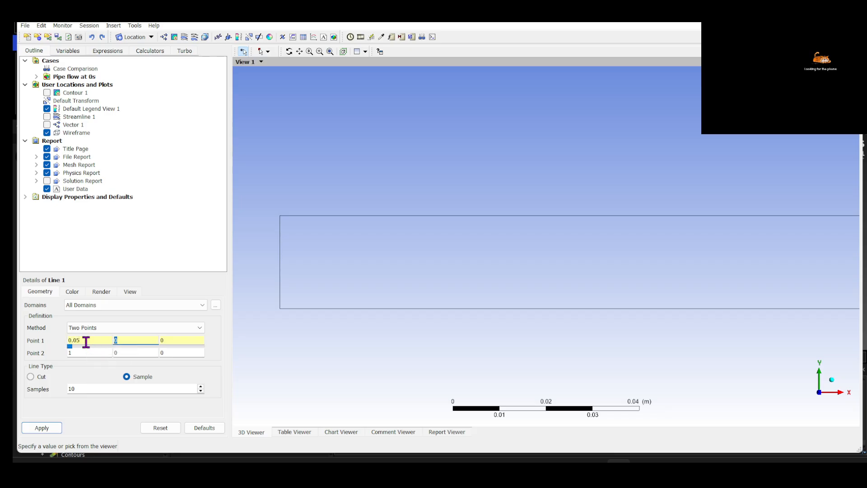
key(Tab)
key(Tab)
text(0.05)
key(Tab)
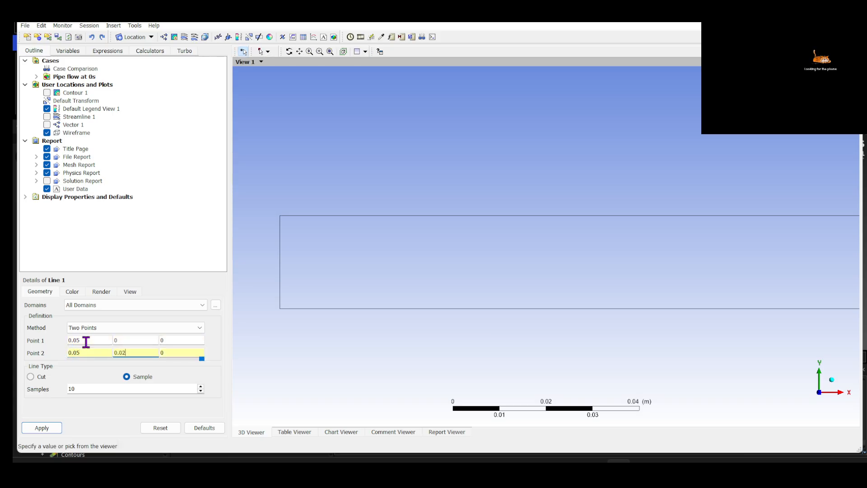
click(181, 388)
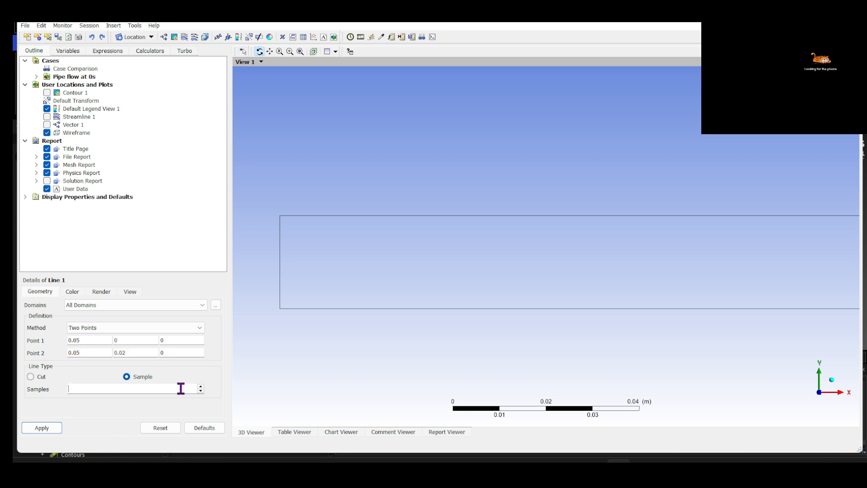
click(53, 427)
drag(412, 306, 282, 263)
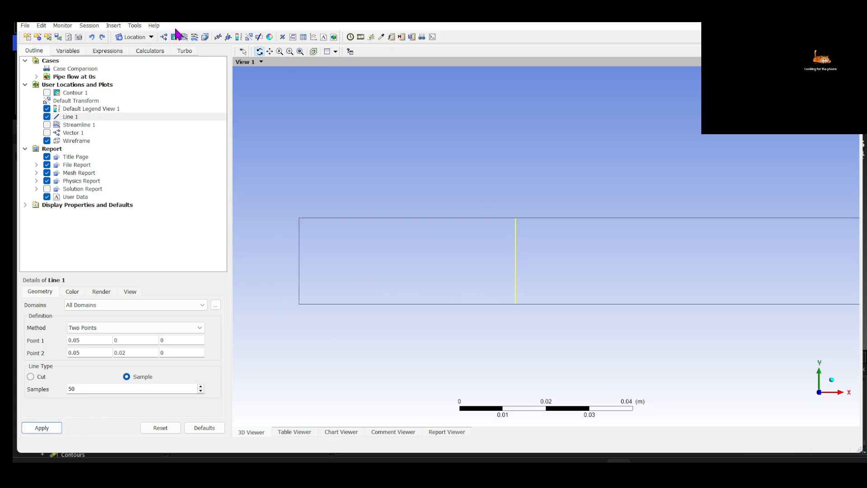
Insert a second line location named Line 2
click(114, 25)
mouse_move(125, 35)
click(200, 61)
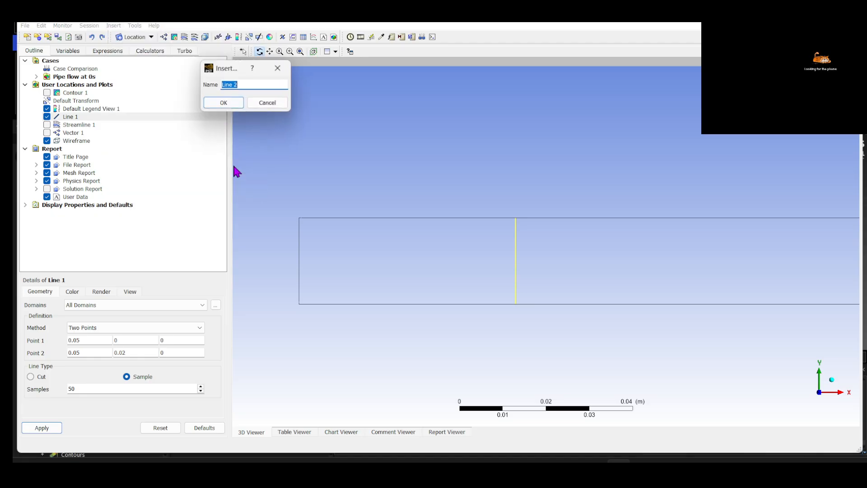
click(229, 106)
Define Line 2 from (0.1, 0, 0) to (0.1, 0.02, 0) with 50 samples and apply it
click(92, 340)
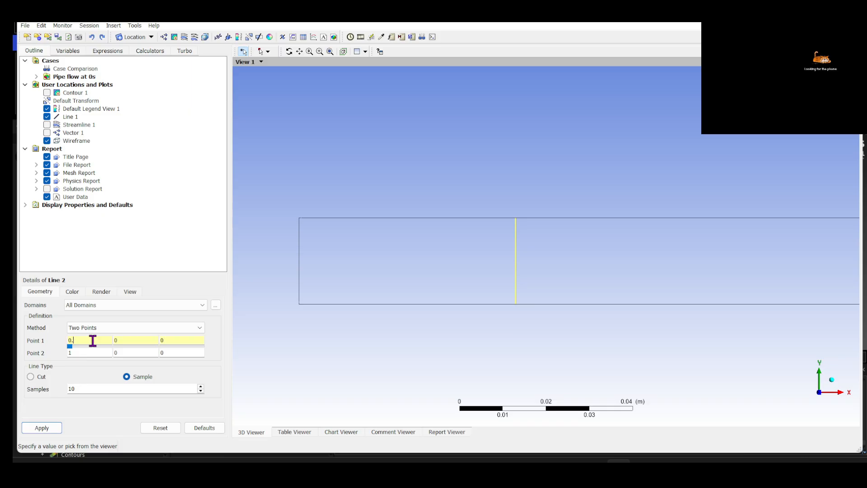
key(Tab)
key(Tab)
key(Tab)
text(0)
key(Tab)
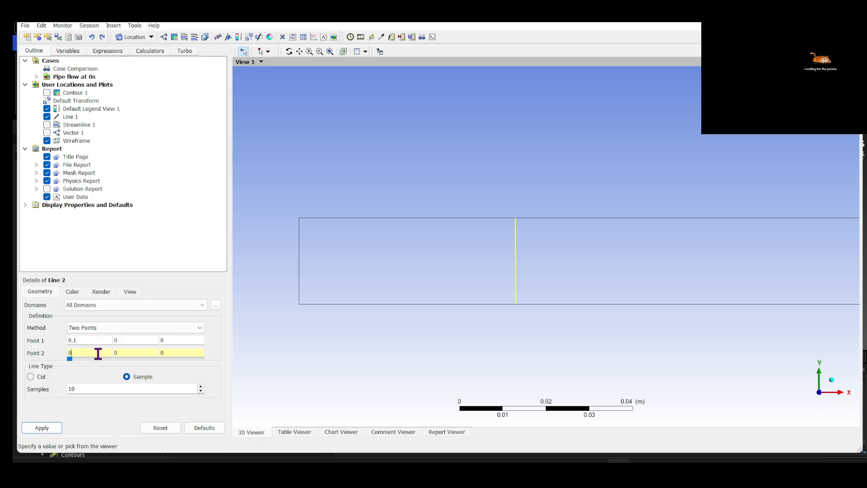
key(Tab)
click(90, 388)
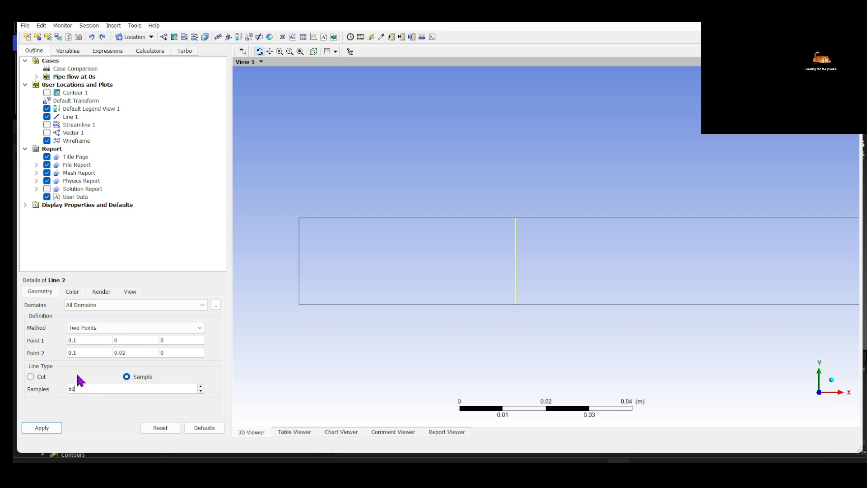
click(41, 427)
scroll(519, 319, up, 1)
scroll(519, 319, down, 3)
Try to insert a chart named Chart 1 for plotting data along the lines
click(353, 435)
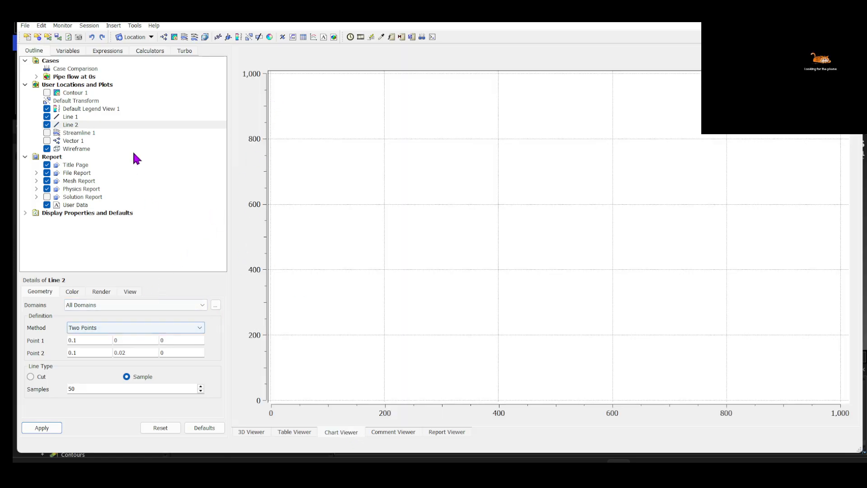
click(113, 26)
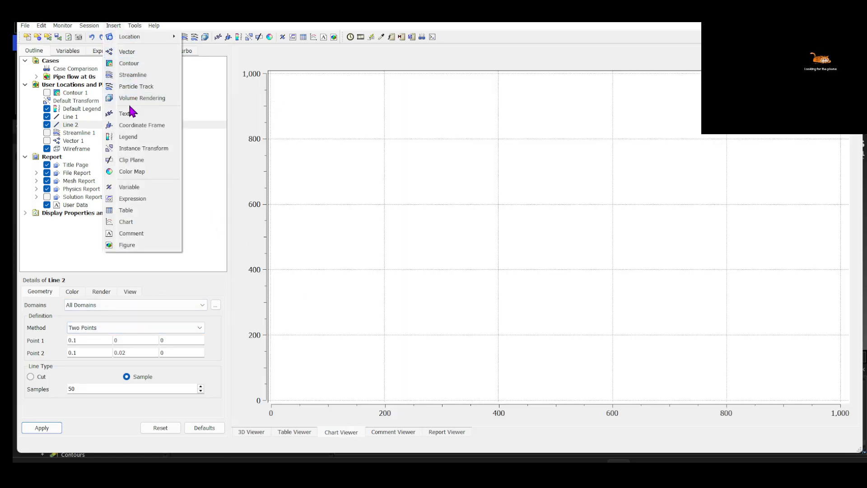
click(126, 222)
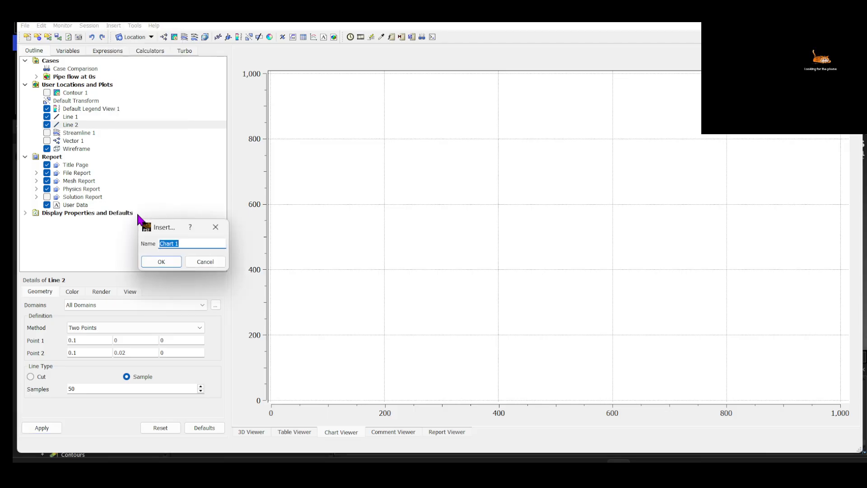
click(159, 263)
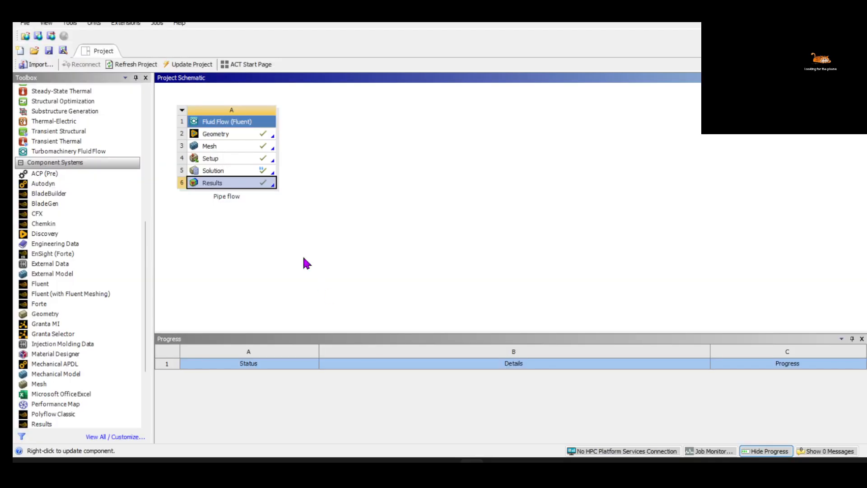
Reopen the pipe flow results in CFD-Post
double_click(247, 185)
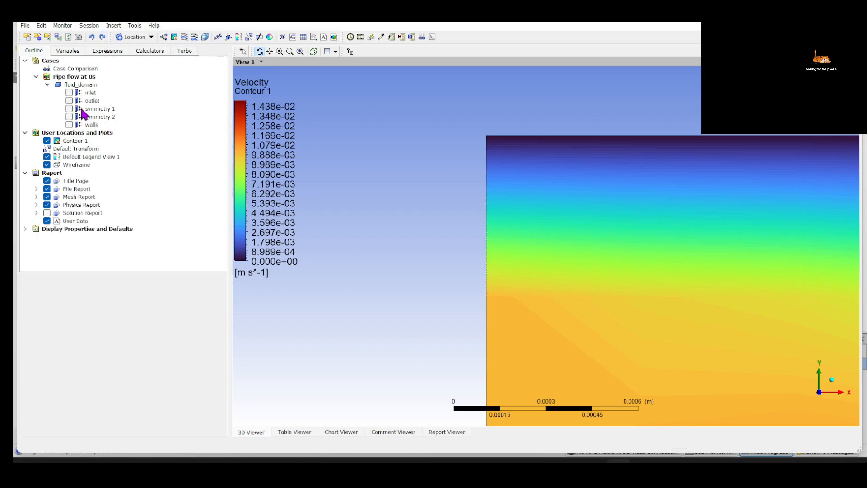
Insert a line location named Line 1
click(107, 26)
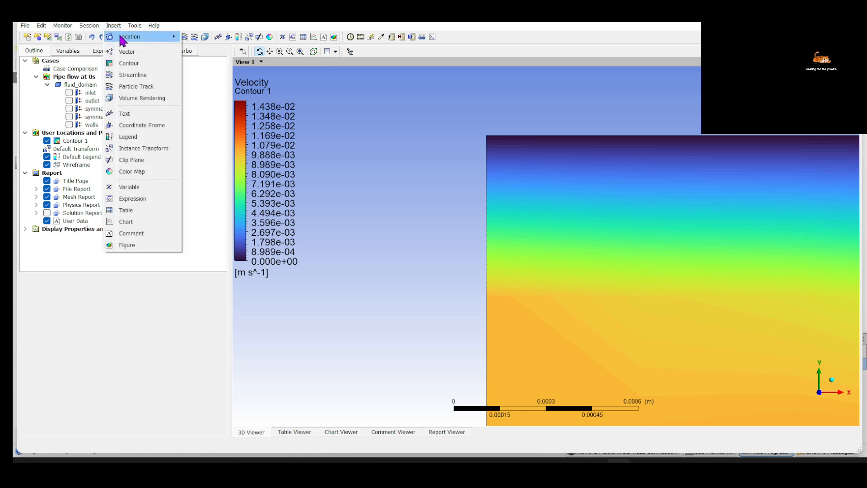
mouse_move(136, 37)
click(208, 70)
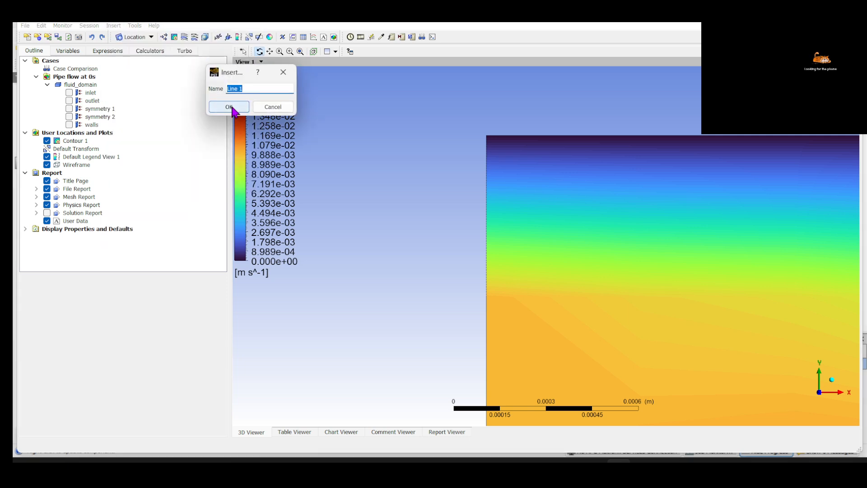
click(230, 110)
Define Line 1 from (0.05, 0, 0) to (0.05, 0.02, 0) and apply it
click(81, 341)
text(.)
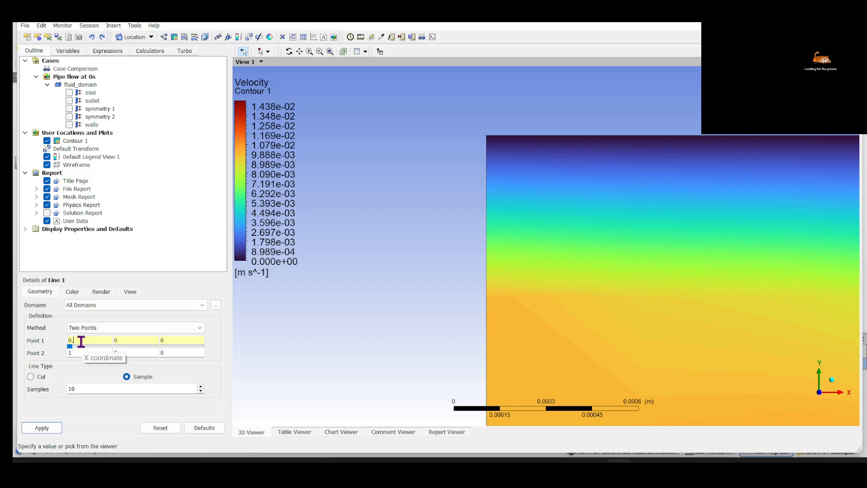
key(Tab)
key(Tab)
key(Tab)
text(0.05)
key(Tab)
text(0.02)
click(42, 428)
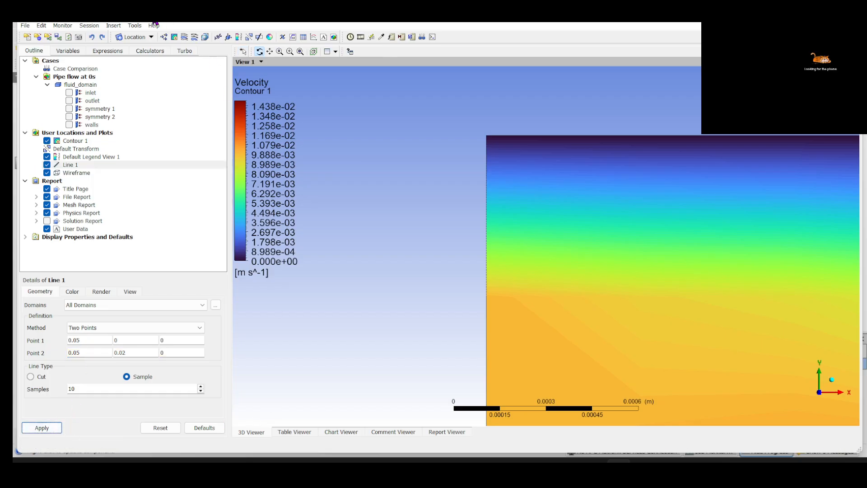
Insert a chart named Chart 1 and set Line 1 as the location of its Series 1
click(114, 25)
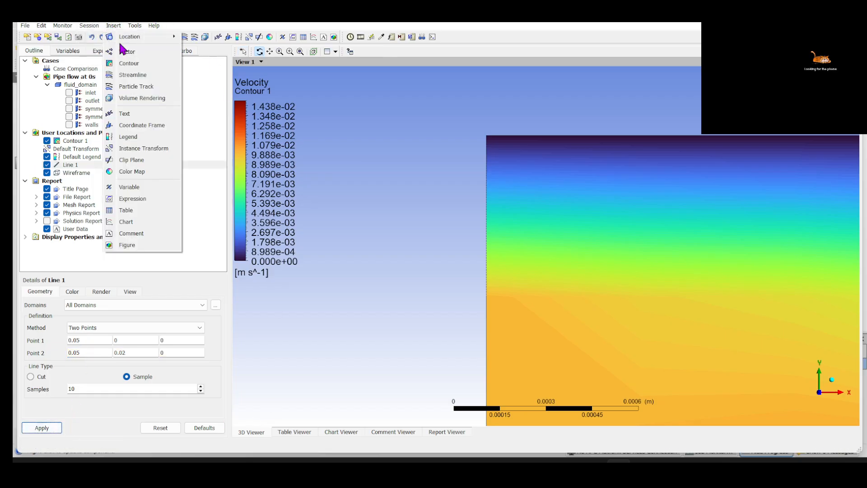
click(136, 222)
click(151, 261)
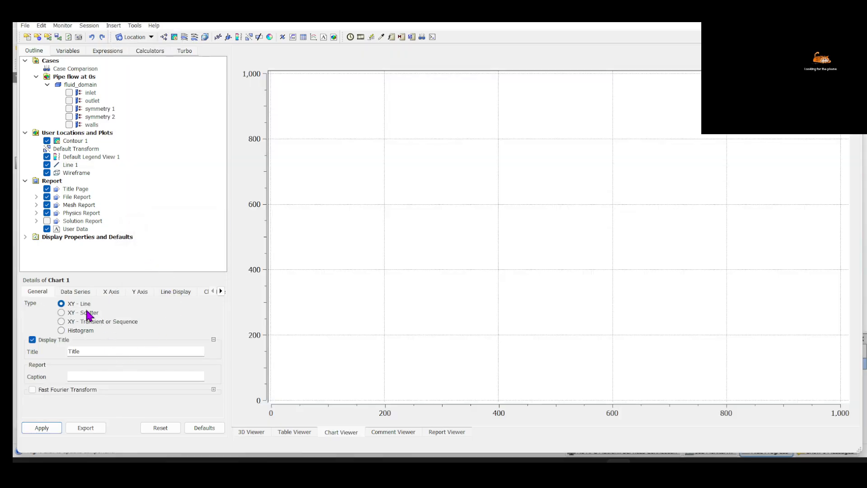
click(81, 293)
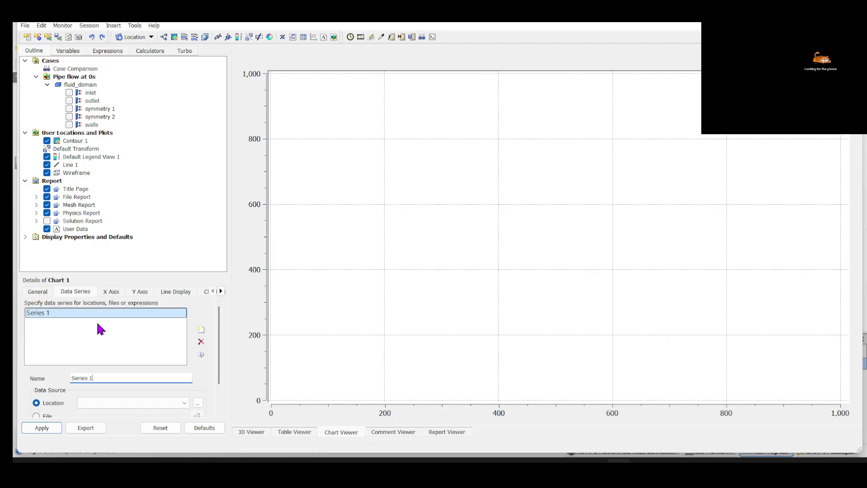
click(94, 402)
click(88, 411)
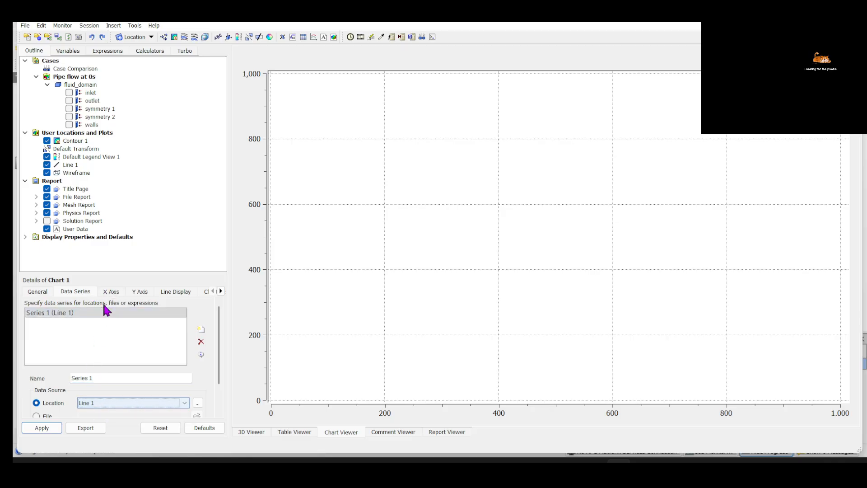
Try Velocity as the X axis variable of Chart 1
click(110, 291)
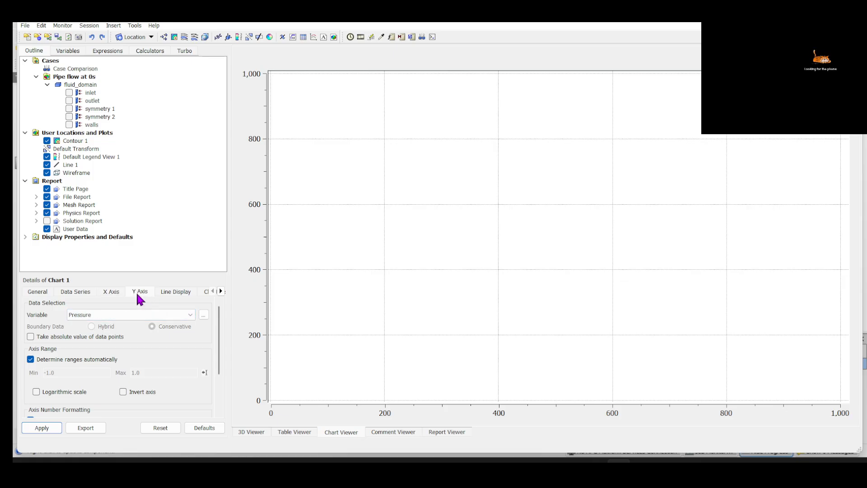
click(136, 314)
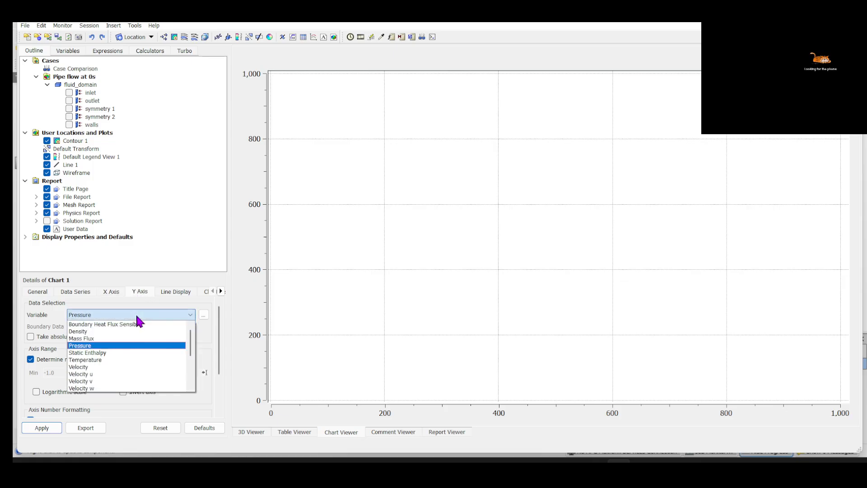
click(135, 314)
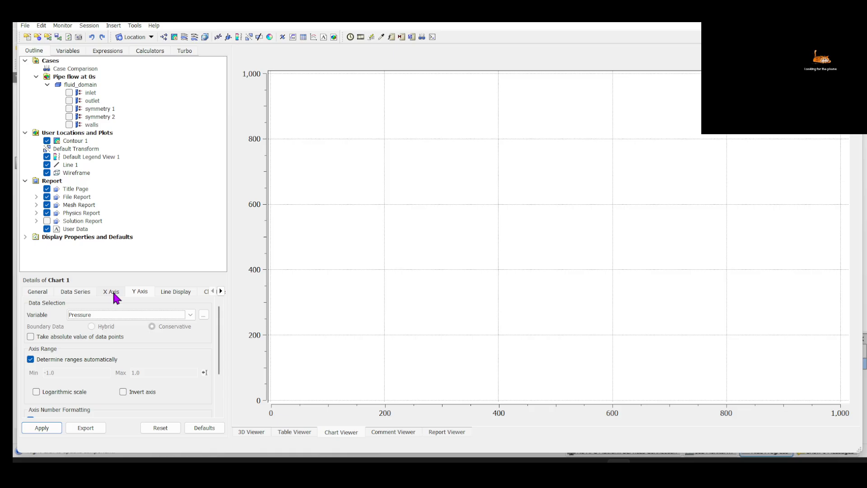
click(113, 293)
click(116, 314)
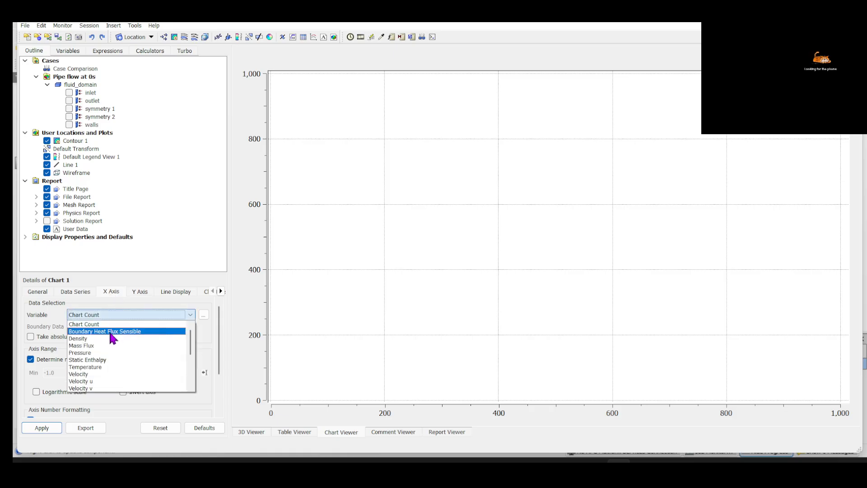
click(94, 374)
click(140, 291)
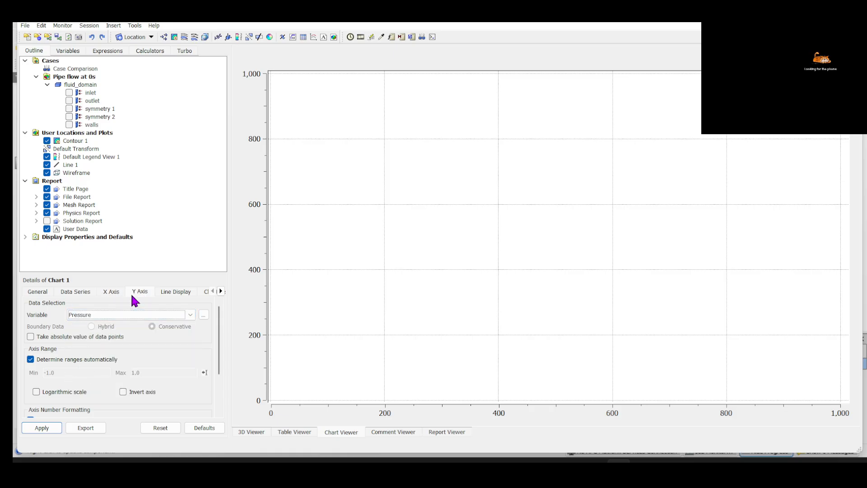
click(131, 316)
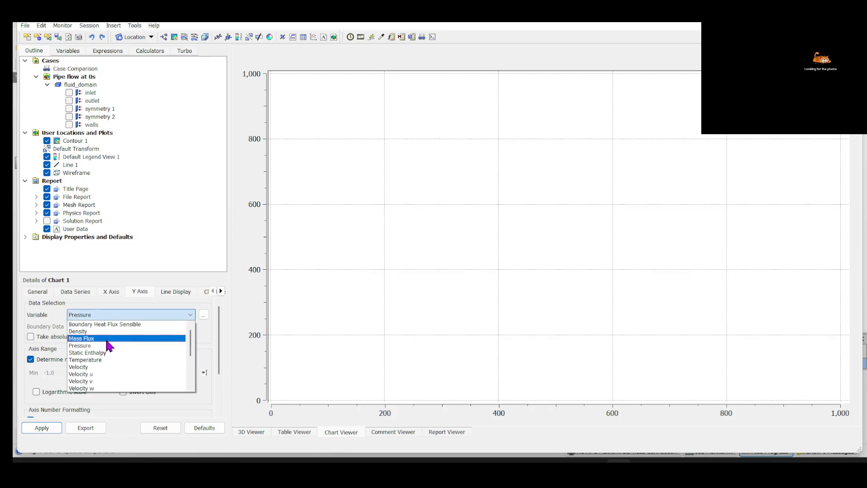
scroll(109, 336, down, 5)
scroll(109, 336, up, 5)
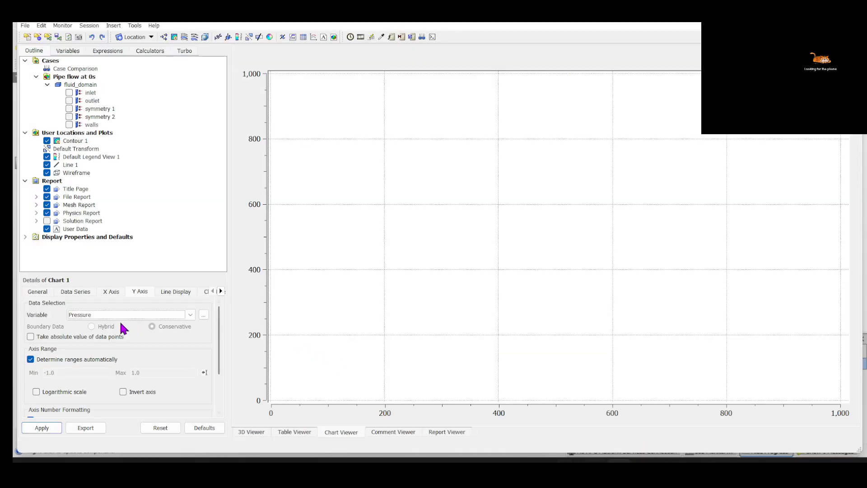
click(119, 315)
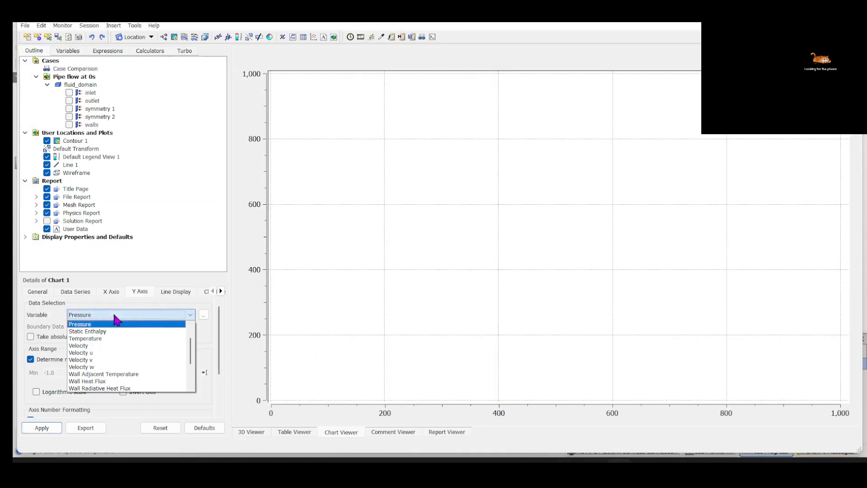
click(108, 292)
click(102, 314)
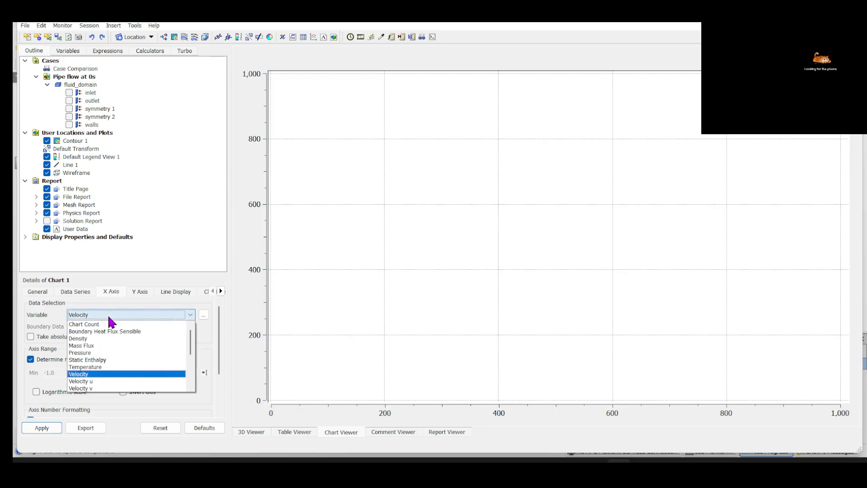
Plot Velocity on the Y axis against Chart Count on the X axis of Chart 1 and apply it
click(140, 292)
click(131, 315)
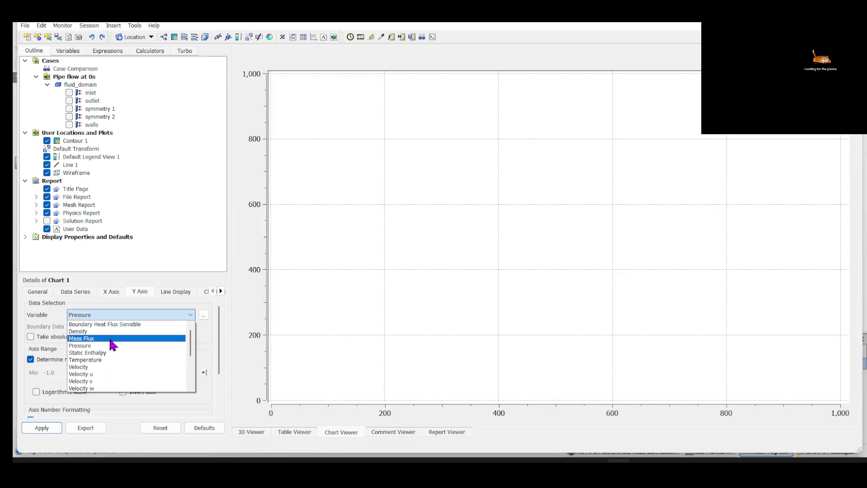
click(97, 367)
click(111, 291)
click(113, 315)
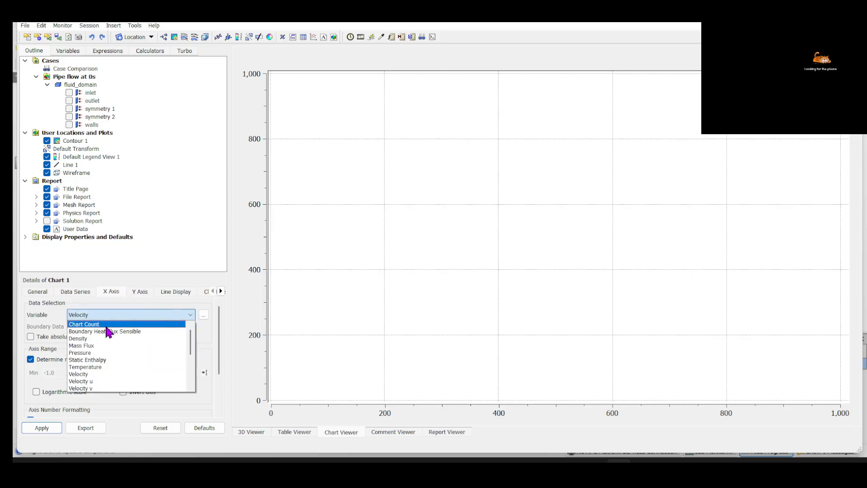
click(106, 324)
click(54, 428)
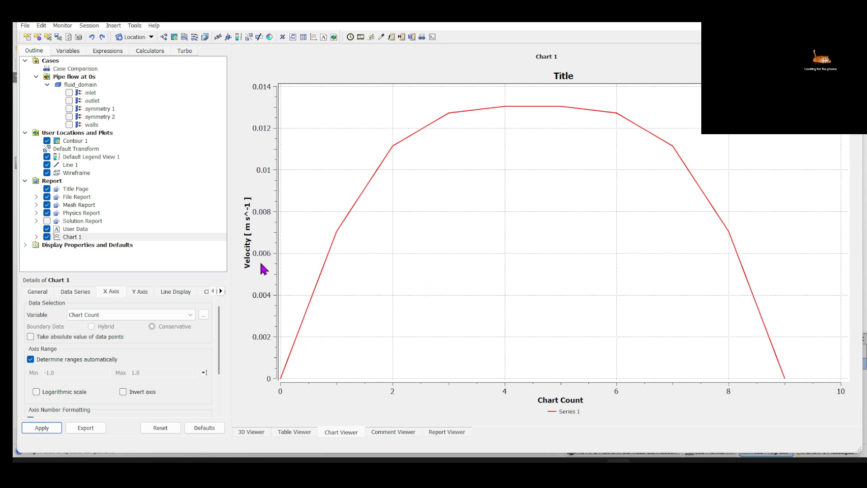
Set the number of samples on Line 1 to 50 and apply it
click(81, 165)
double_click(89, 388)
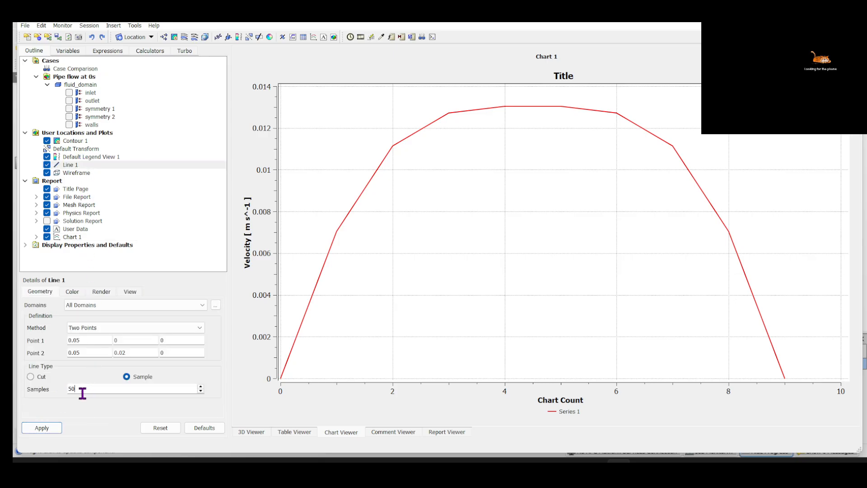
click(53, 427)
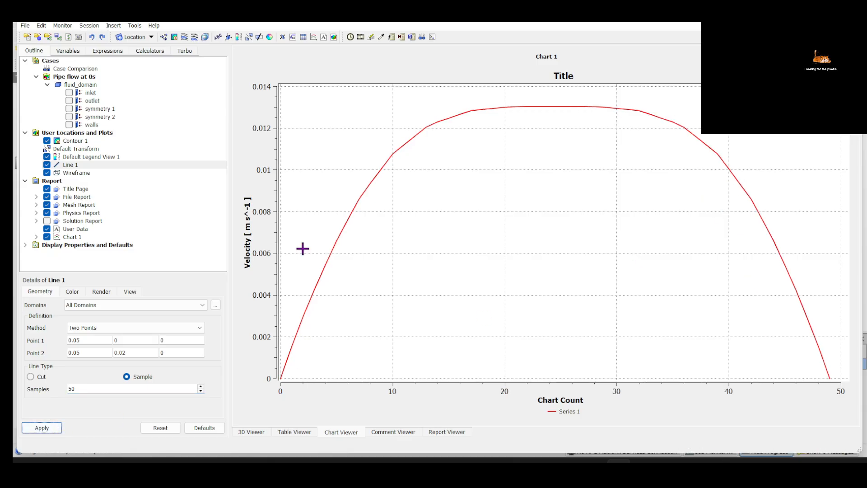
Increase the number of samples on Line 1 to 100 and apply it
click(79, 388)
double_click(74, 386)
text(100)
click(57, 427)
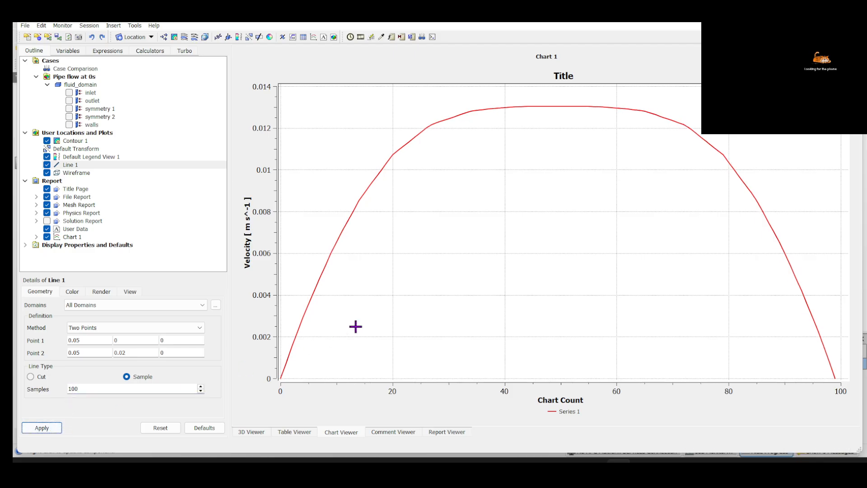
Switch to the Fluent session of the pipe flow and bring the Setup branch of the outline into view
mouse_move(597, 460)
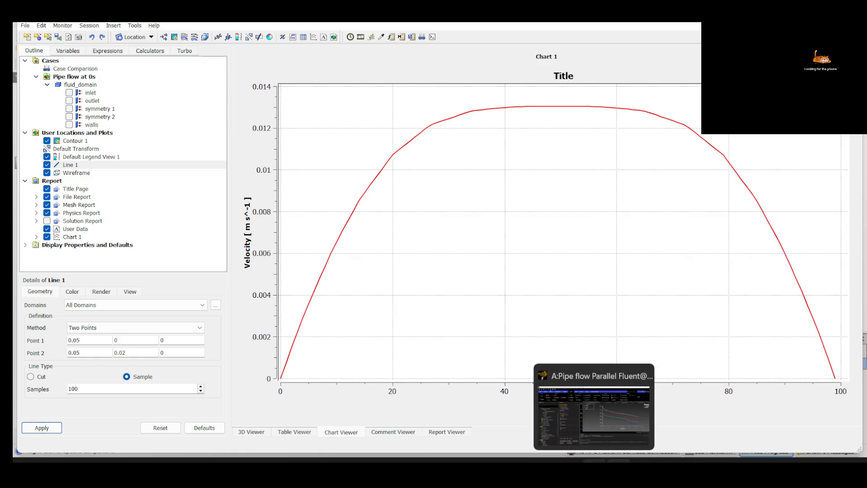
click(594, 406)
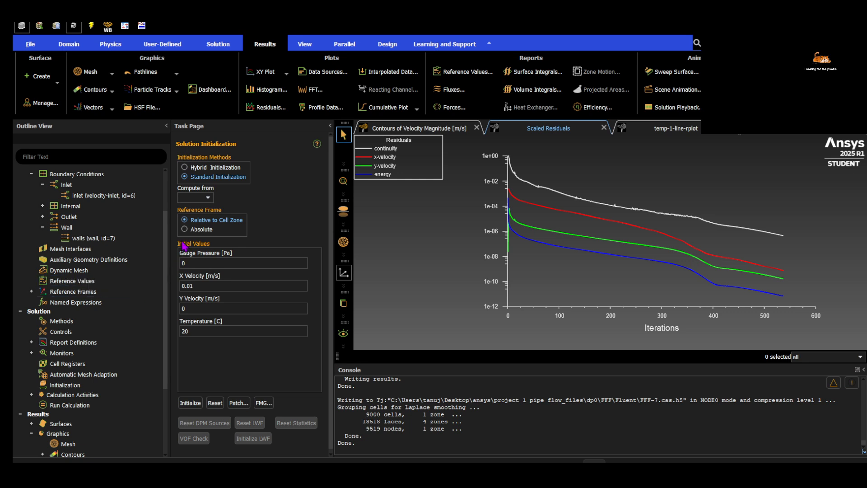
scroll(166, 221, up, 3)
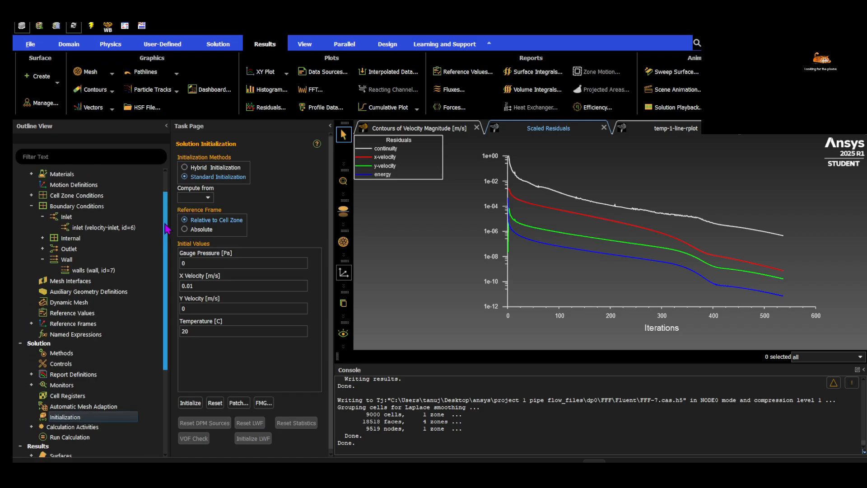
scroll(167, 219, up, 1)
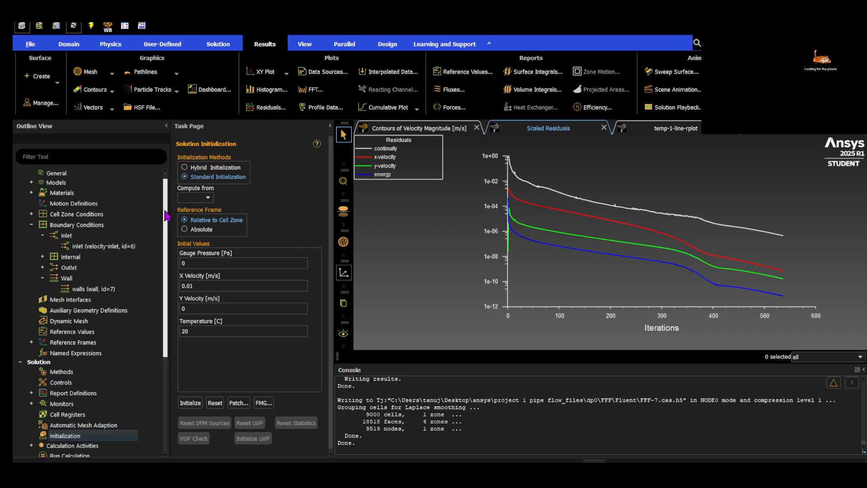
drag(166, 216, 165, 208)
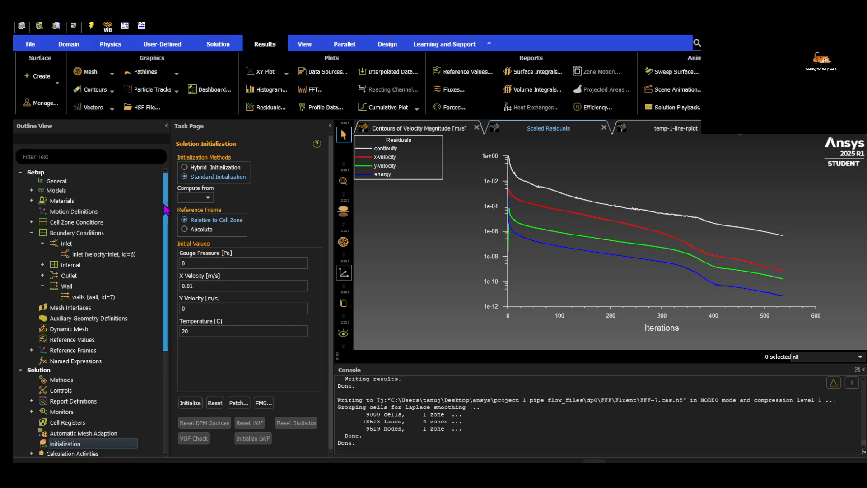